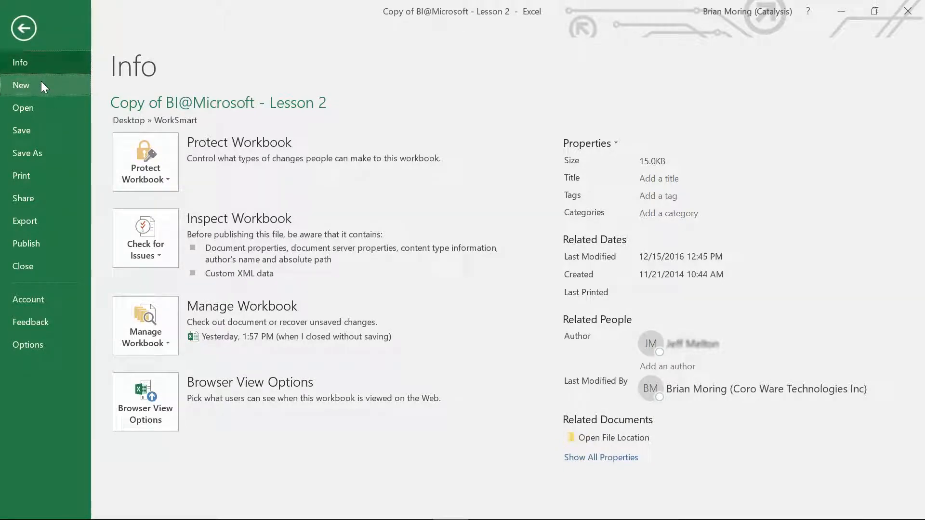
- Create a new blank workbook and enter the header Categories in cell A1
{"action": "left_click", "coordinate": [42, 82]}
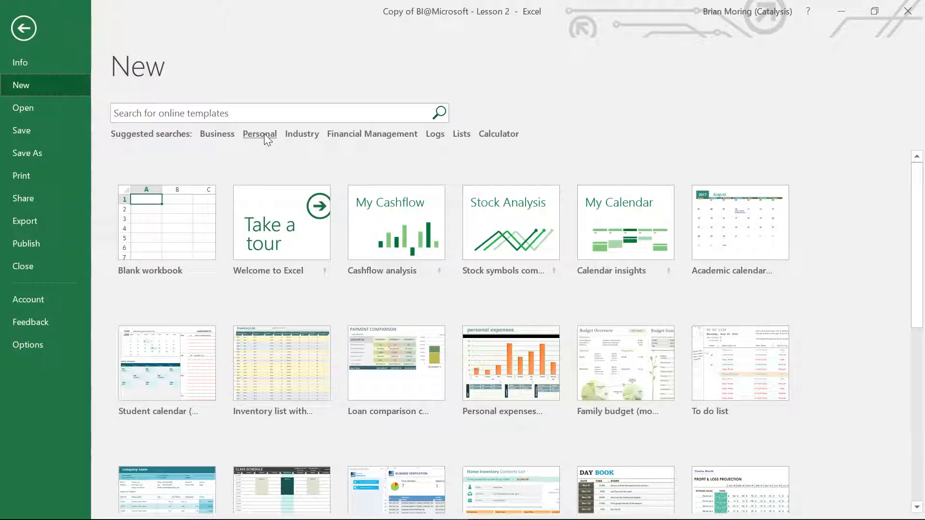
{"action": "left_click", "coordinate": [156, 247]}
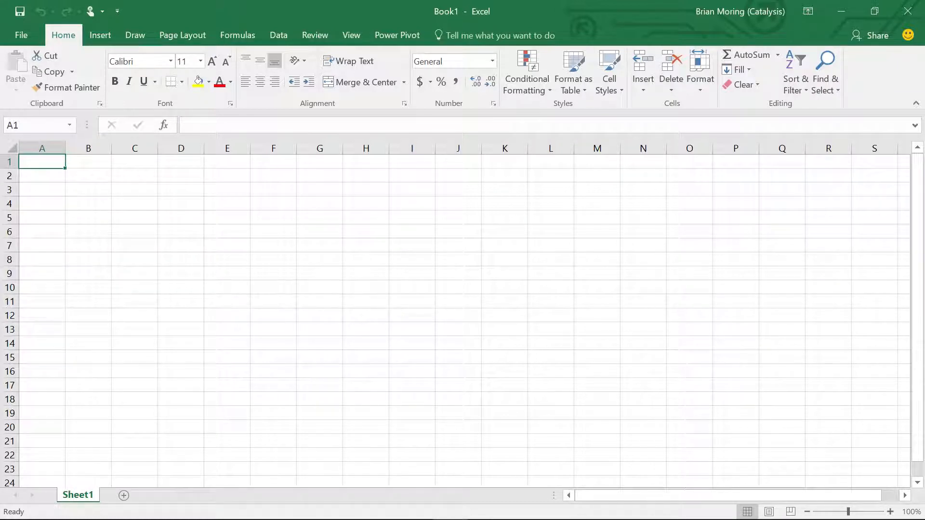
{"action": "type", "text": "C"}
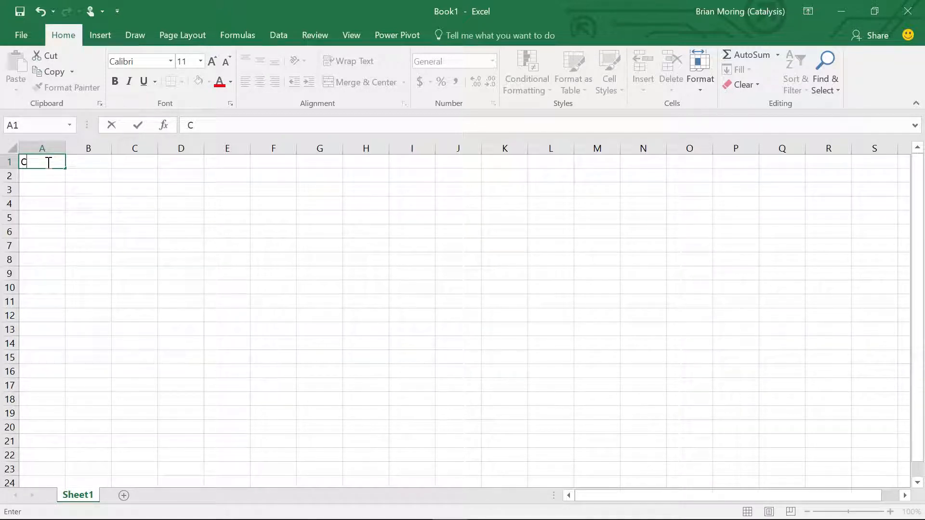
{"action": "type", "text": "ategories"}
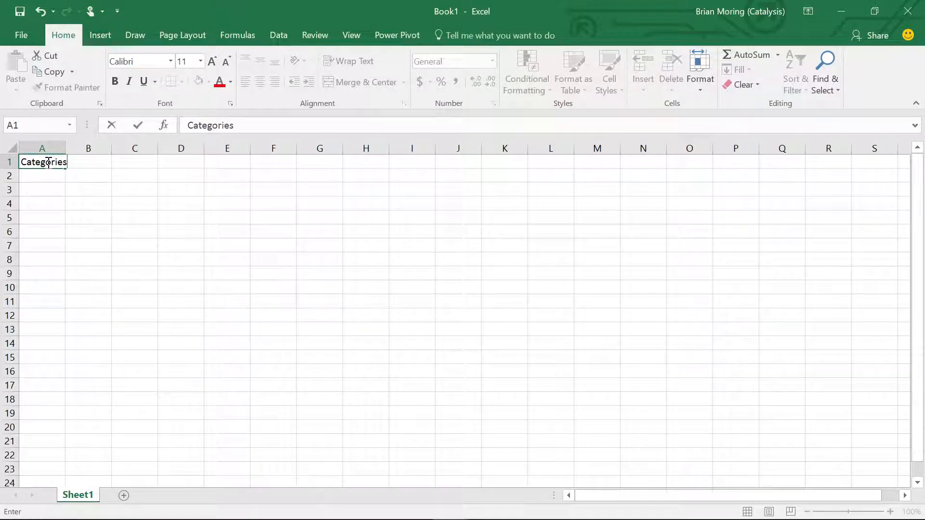
{"action": "key", "text": "Tab"}
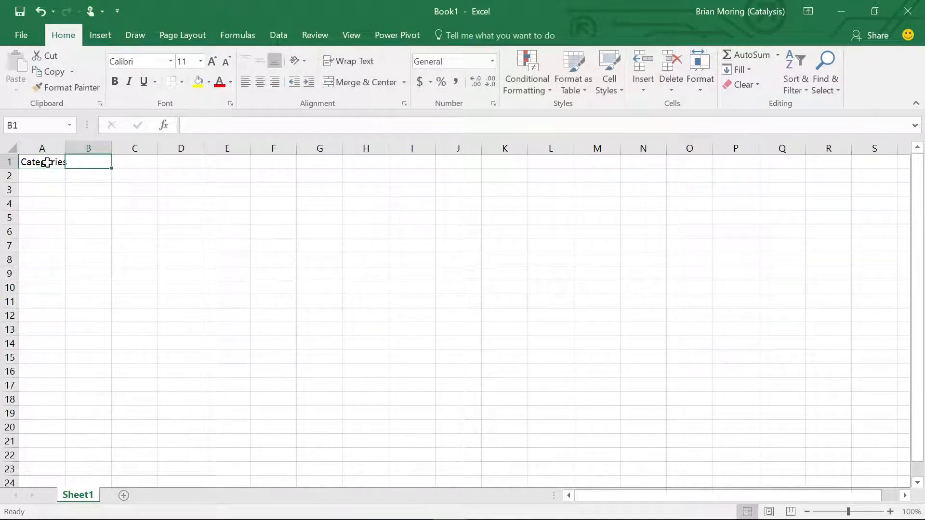
{"action": "key", "text": "Tab"}
{"action": "key", "text": "Left"}
{"action": "key", "text": "Left"}
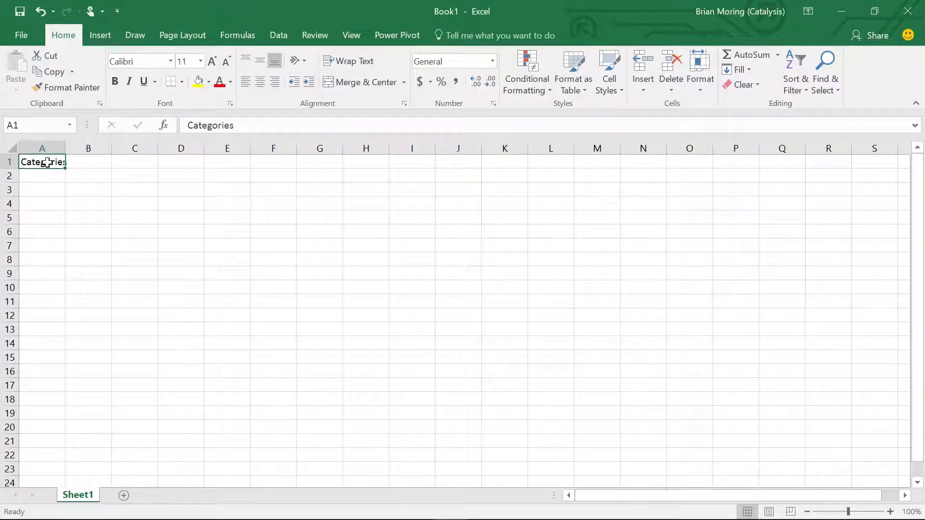
{"action": "key", "text": "Down"}
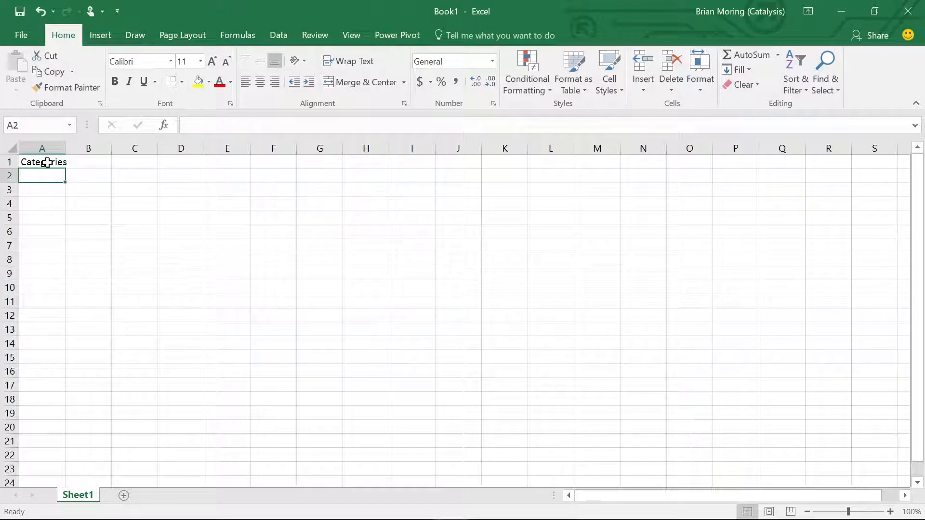
{"action": "key", "text": "Up"}
{"action": "key", "text": "Right"}
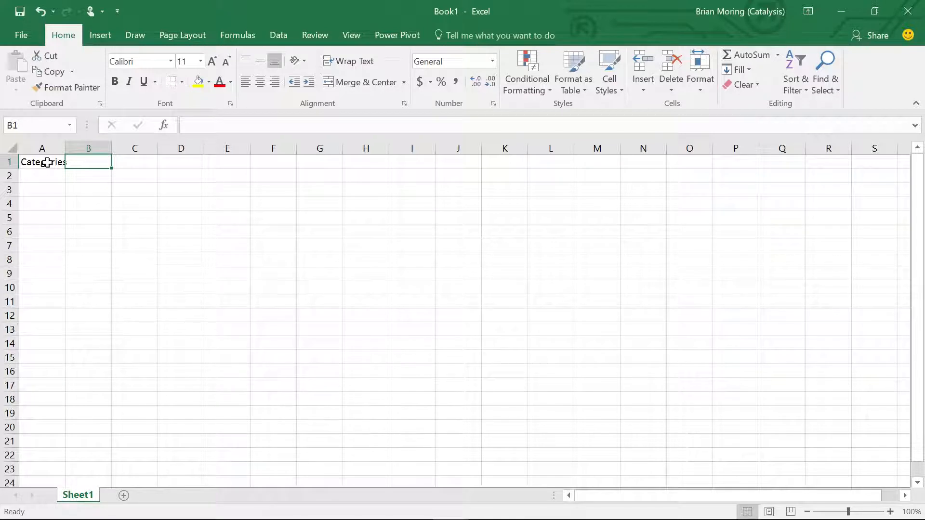
- Enter the header Title in cell B1
{"action": "type", "text": "tITLE"}
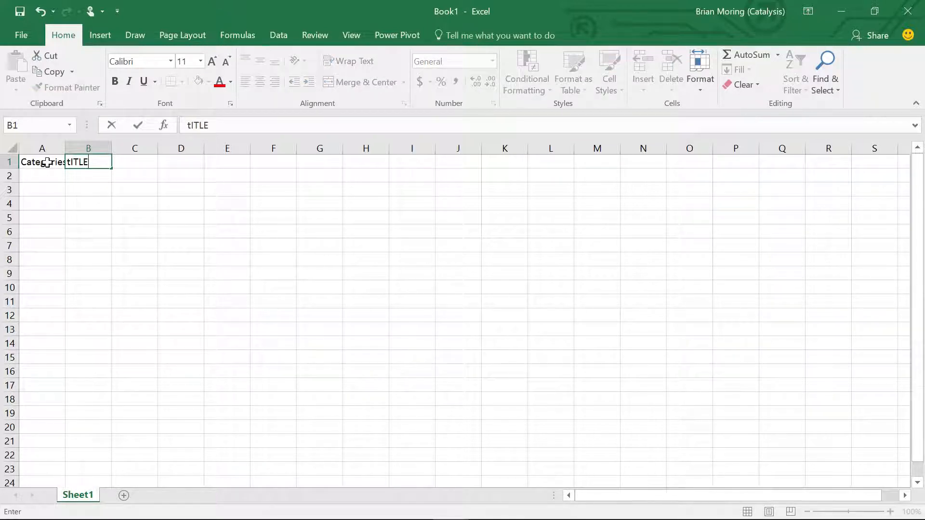
{"action": "key", "text": "BackSpace"}
{"action": "key", "text": "BackSpace"}
{"action": "key", "text": "BackSpace"}
{"action": "key", "text": "BackSpace"}
{"action": "key", "text": "BackSpace"}
{"action": "type", "text": "Title"}
{"action": "key", "text": "Tab"}
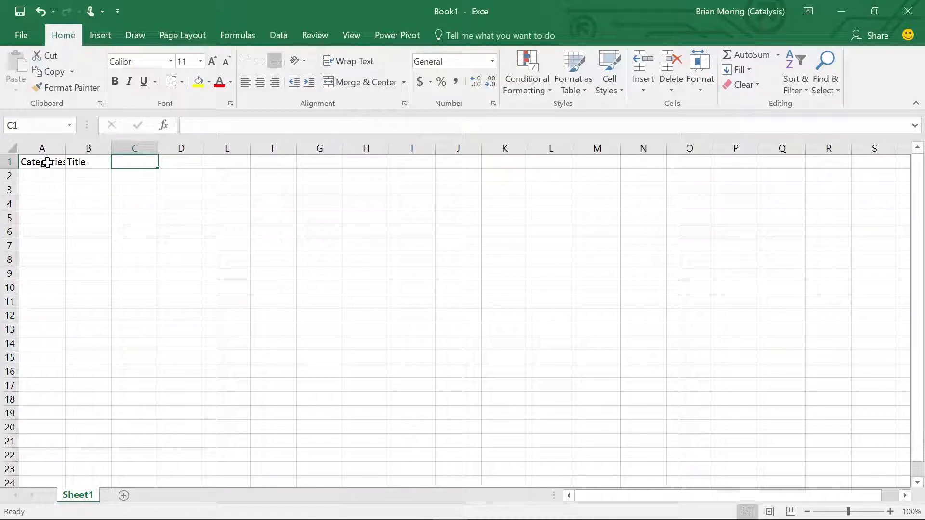
- Enter January in cell C1 and fill the month series across through December in N1
{"action": "type", "text": "Jan"}
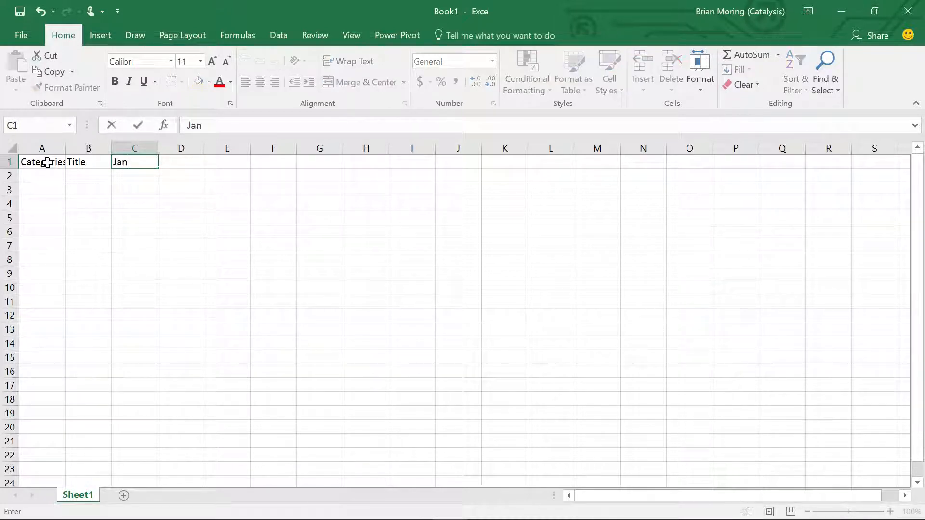
{"action": "type", "text": "uary"}
{"action": "key", "text": "Tab"}
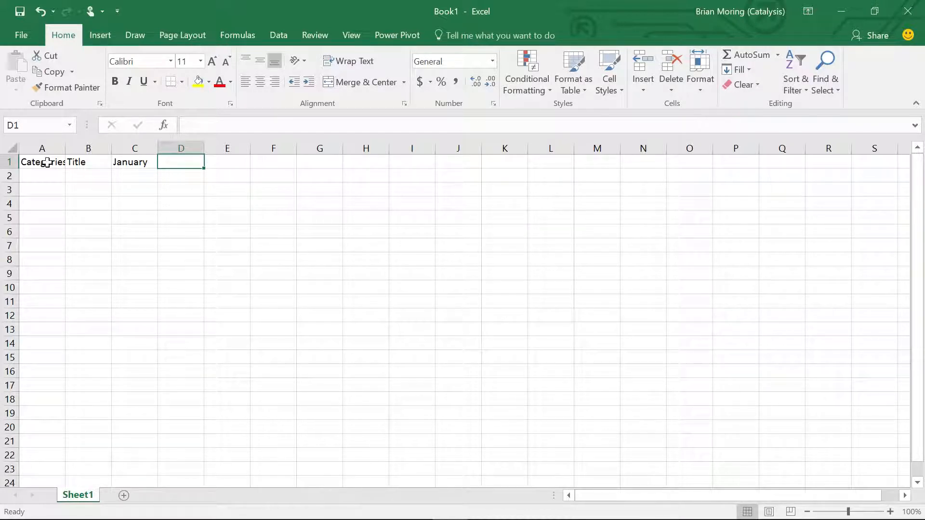
{"action": "left_click", "coordinate": [136, 165]}
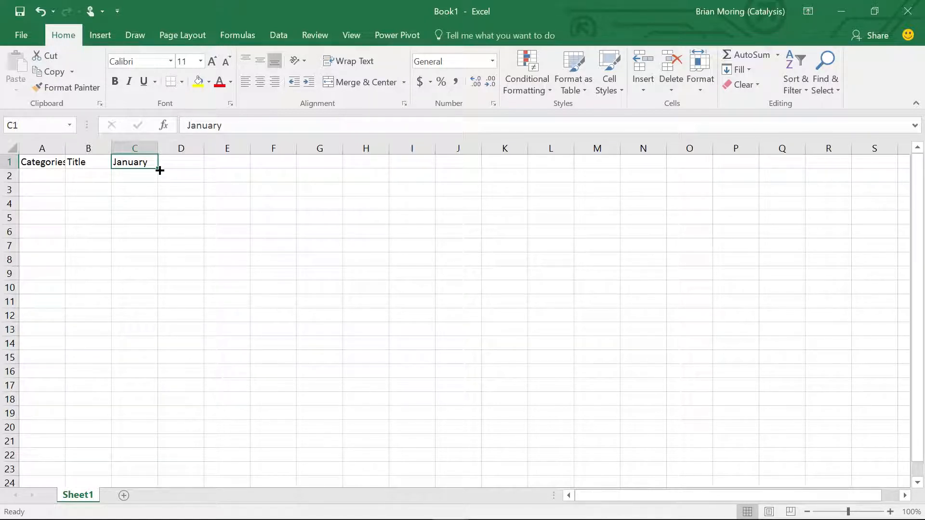
{"action": "left_click_drag", "start_coordinate": [160, 170], "coordinate": [655, 162]}
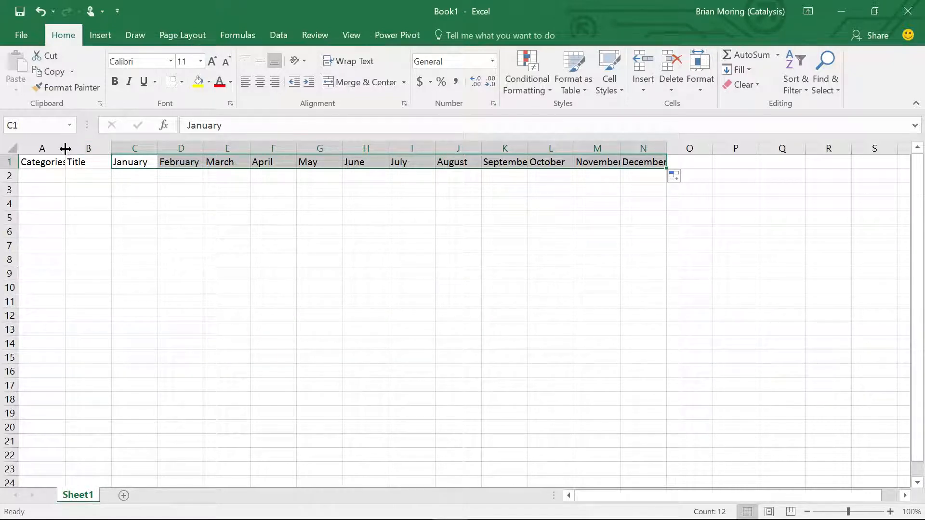
- Autofit column A to its header and list the categories Car, Home and Utilities in A2:A4
{"action": "left_click_drag", "start_coordinate": [66, 149], "coordinate": [65, 150]}
{"action": "double_click", "coordinate": [65, 149]}
{"action": "left_click", "coordinate": [50, 178]}
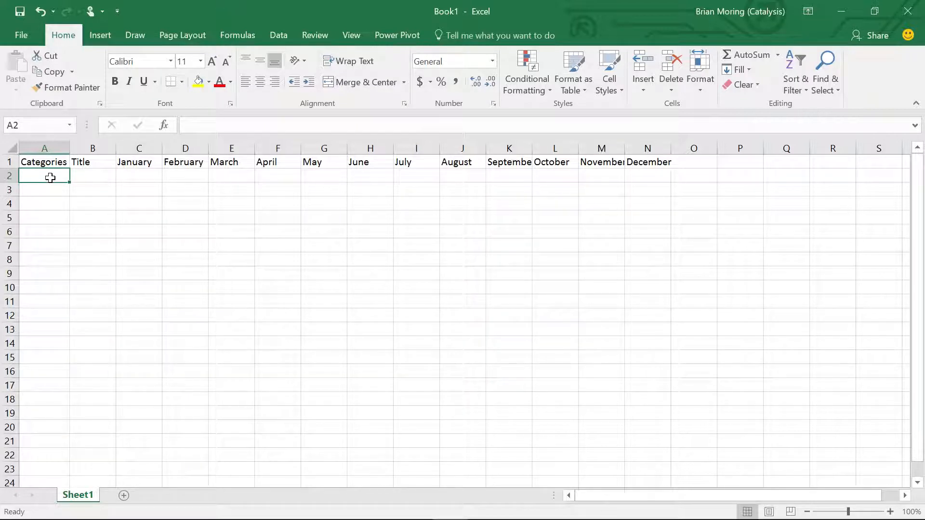
{"action": "type", "text": "Car"}
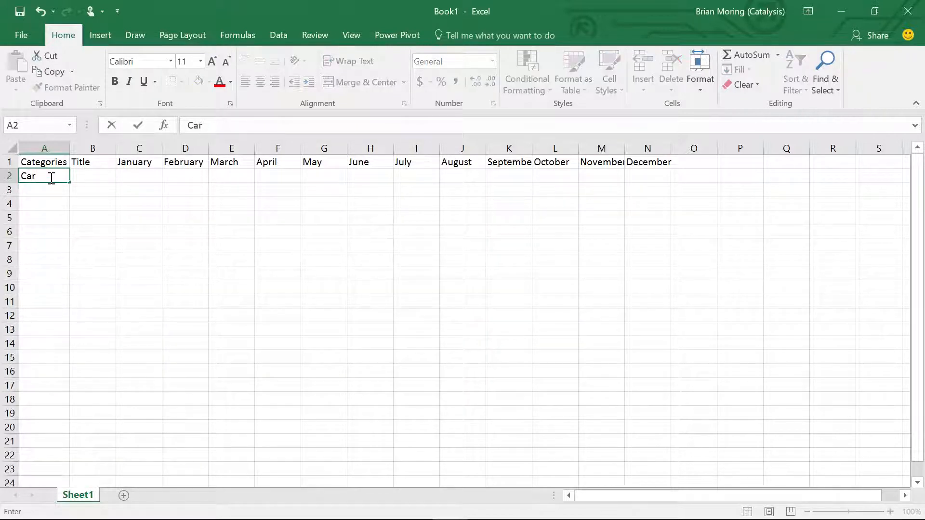
{"action": "key", "text": "Return"}
{"action": "type", "text": "Home"}
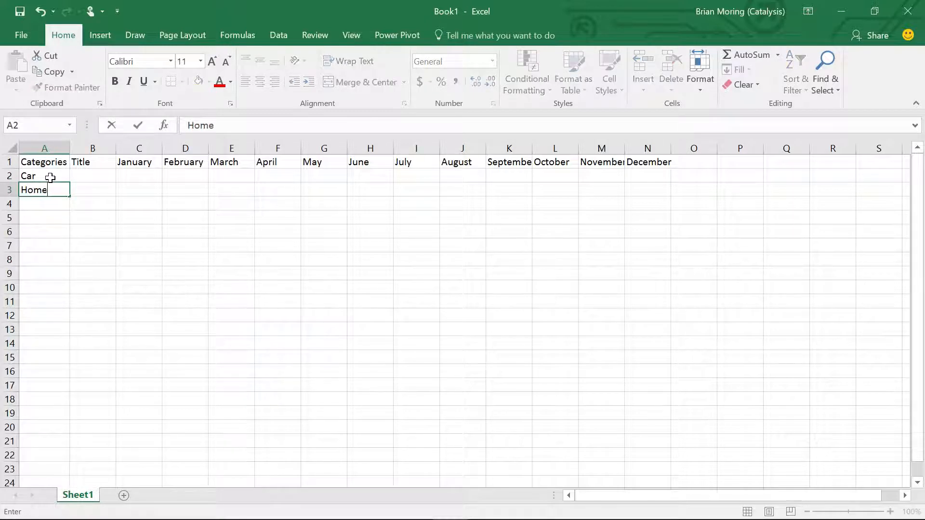
{"action": "key", "text": "Return"}
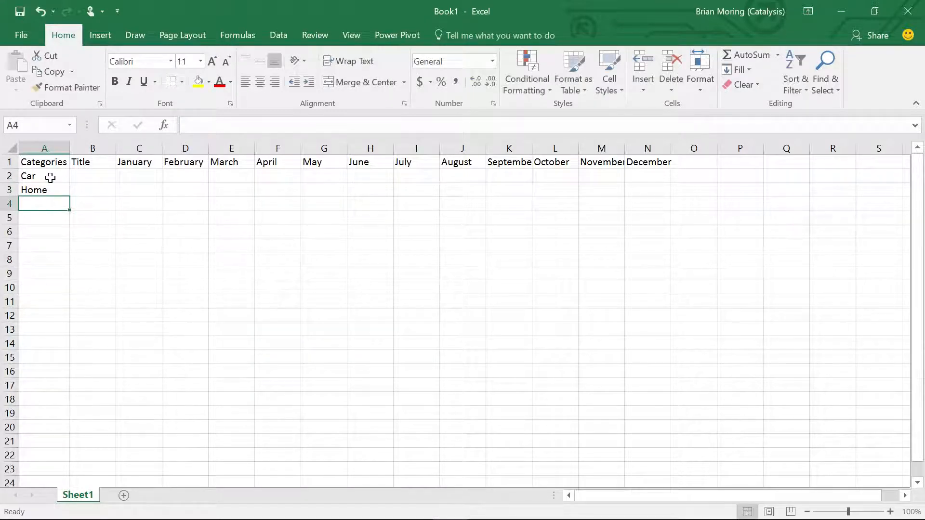
{"action": "type", "text": "Utilities"}
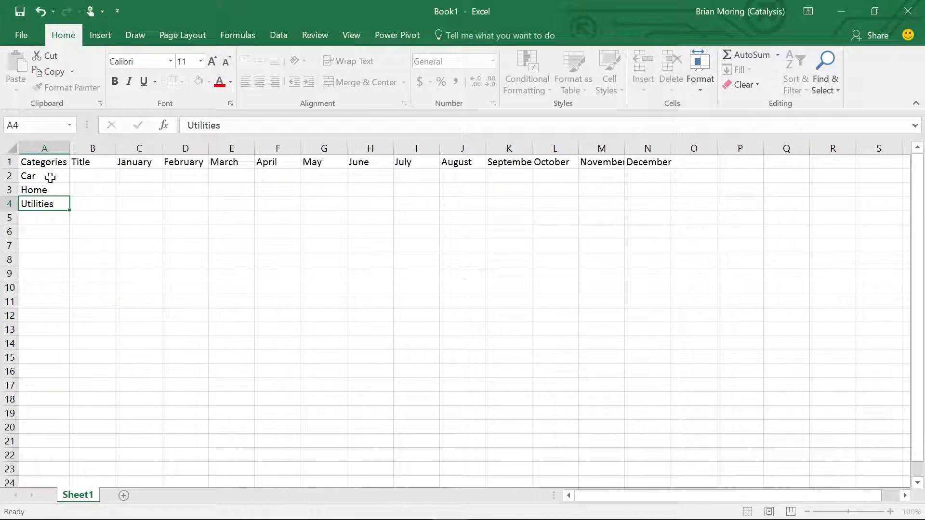
{"action": "key", "text": "Return"}
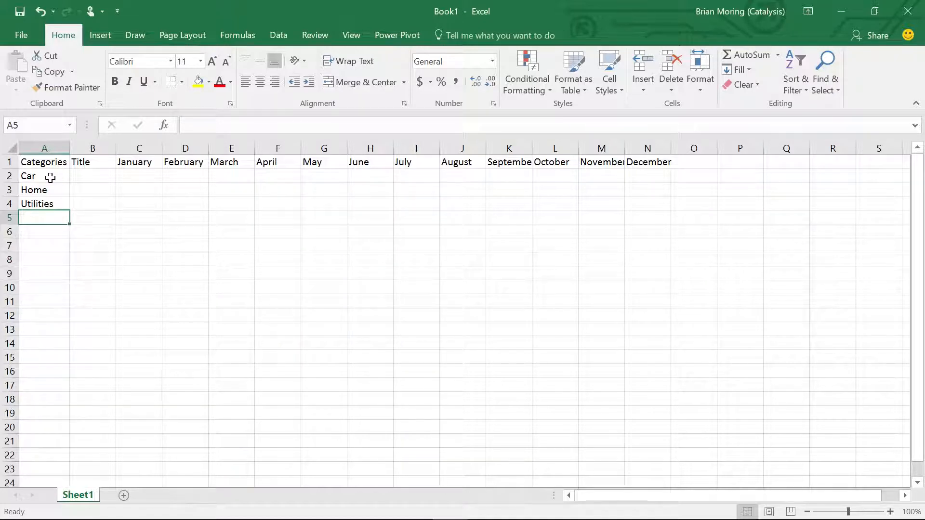
- Enter the titles Car Payment for the Car row and Mortgage for the Home row in B2:B3
{"action": "key", "text": "Up"}
{"action": "key", "text": "Up"}
{"action": "key", "text": "Up"}
{"action": "key", "text": "Right"}
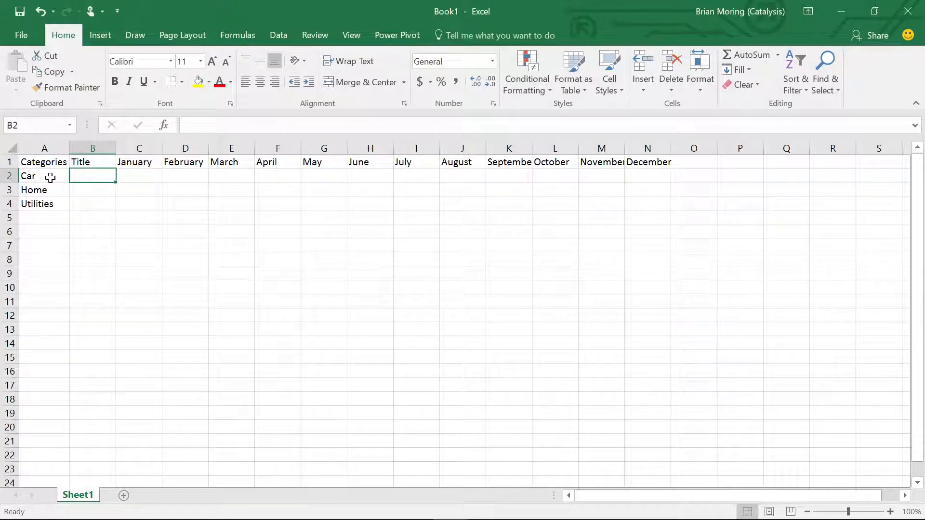
{"action": "type", "text": "Car Payment"}
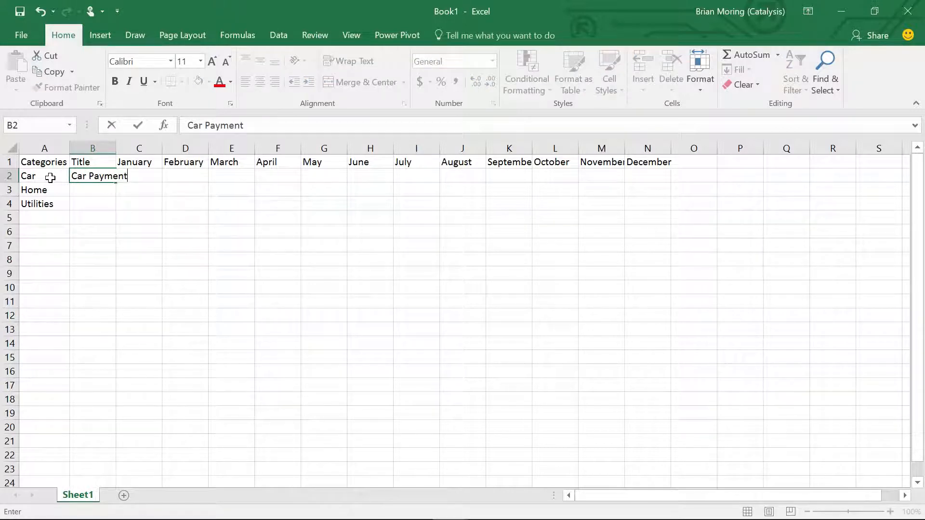
{"action": "key", "text": "Return"}
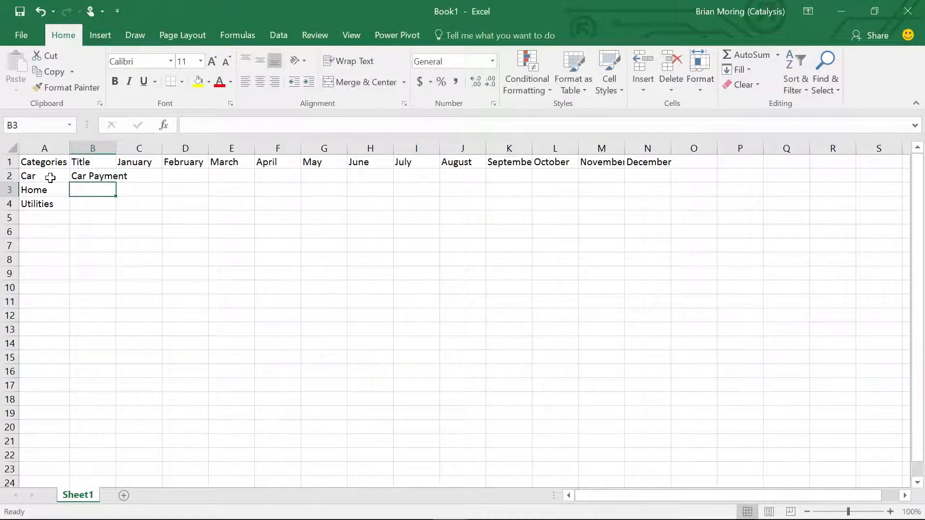
{"action": "type", "text": "Mortgage"}
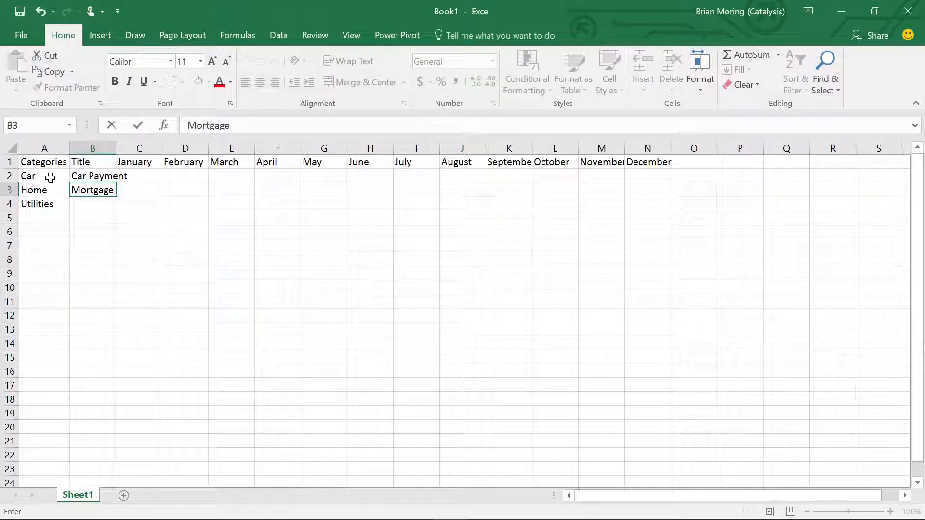
{"action": "key", "text": "Return"}
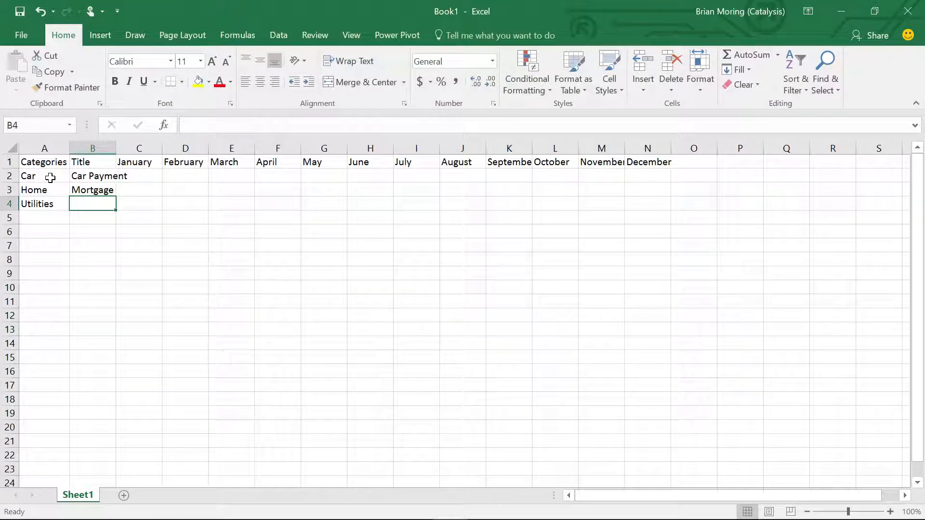
- Enter the utility titles Gas, Water and Electric in cells B4:B6
{"action": "type", "text": "Gas"}
{"action": "key", "text": "Return"}
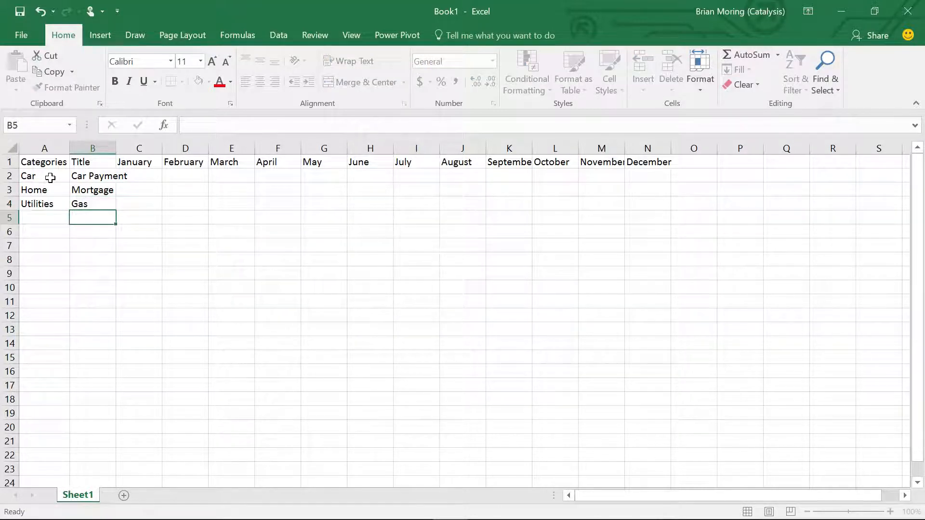
{"action": "type", "text": "Water"}
{"action": "key", "text": "Return"}
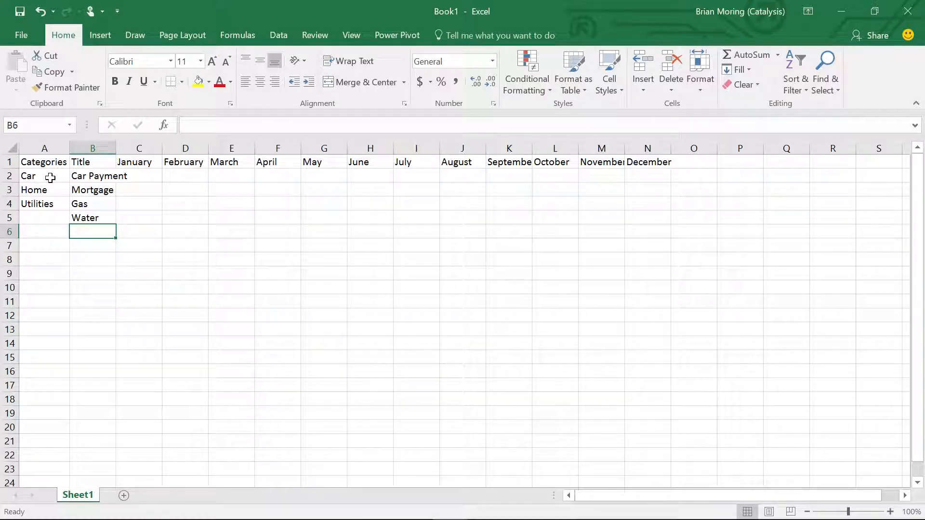
{"action": "type", "text": "Ele"}
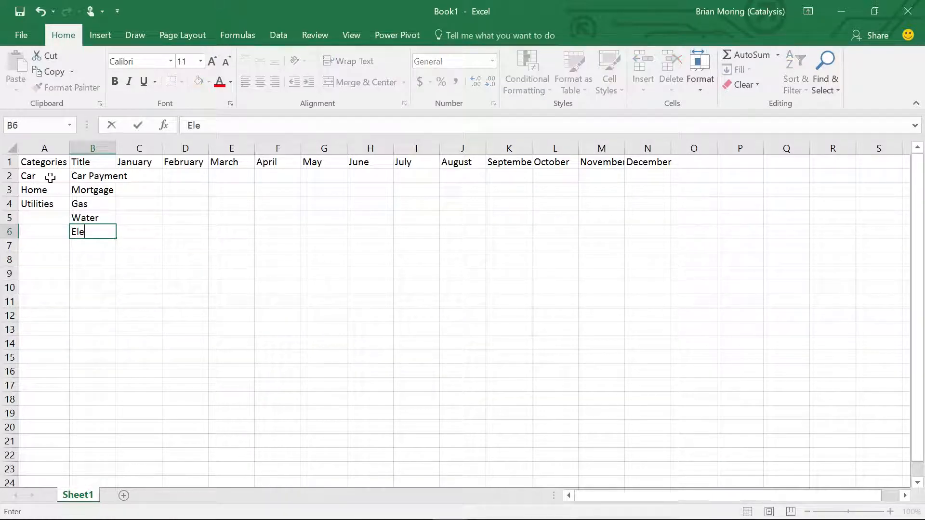
{"action": "type", "text": "ctric"}
{"action": "key", "text": "Return"}
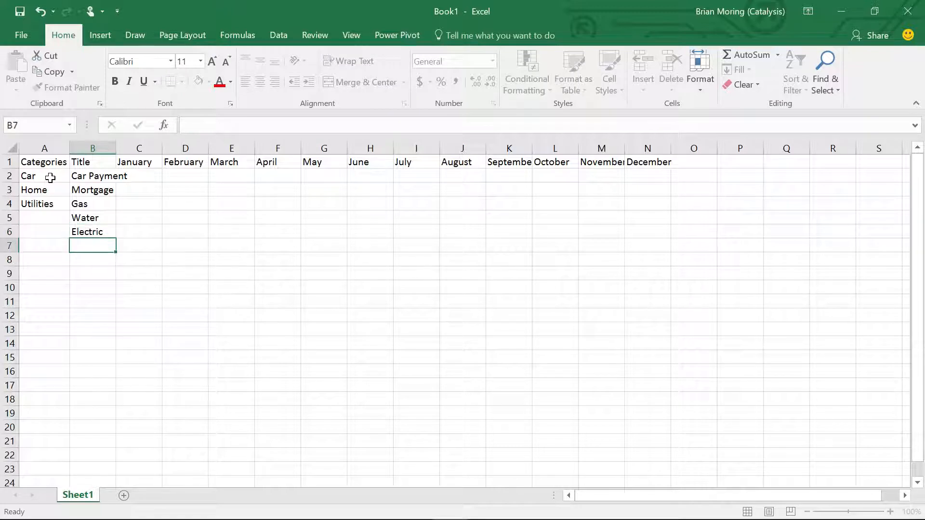
- Copy the Utilities category from A4 into A5:A6 beside the Water and Electric titles
{"action": "key", "text": "Up"}
{"action": "key", "text": "Left"}
{"action": "key", "text": "Up"}
{"action": "key", "text": "Up"}
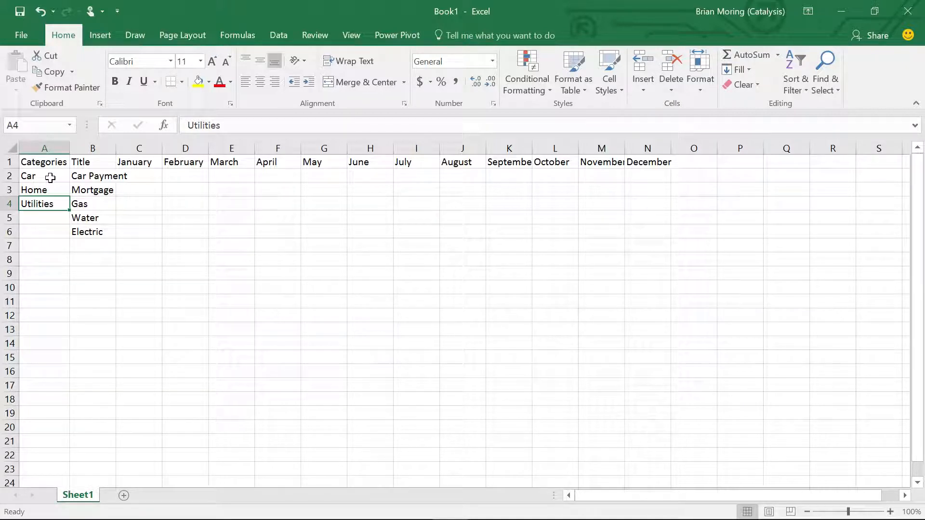
{"action": "right_click", "coordinate": [45, 204]}
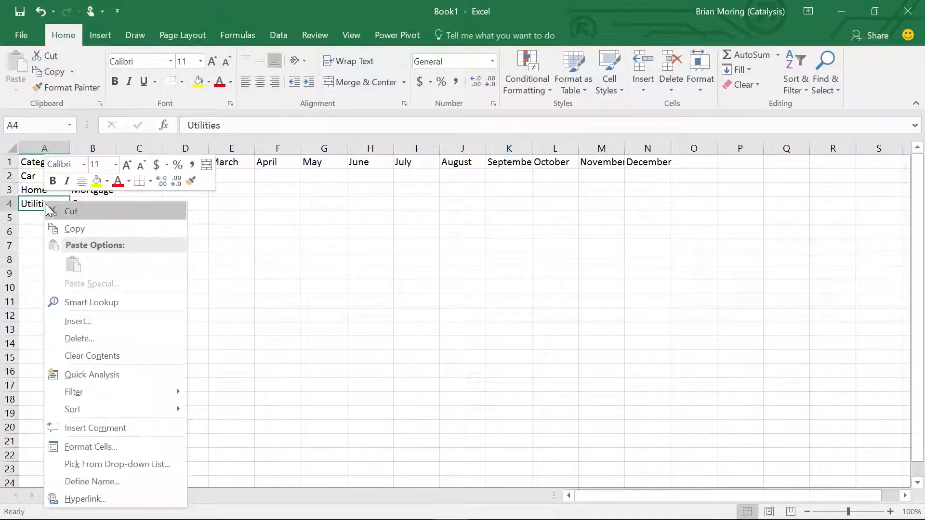
{"action": "left_click", "coordinate": [80, 230]}
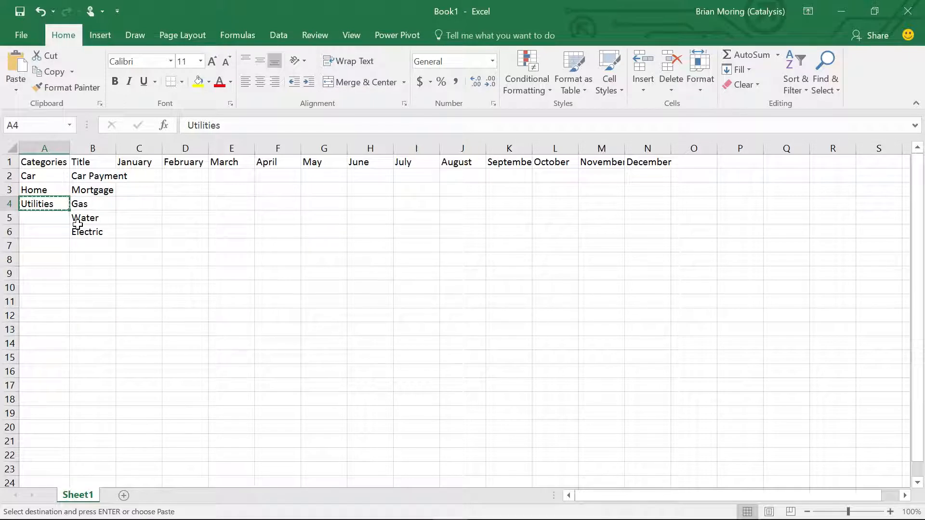
{"action": "left_click", "coordinate": [42, 218]}
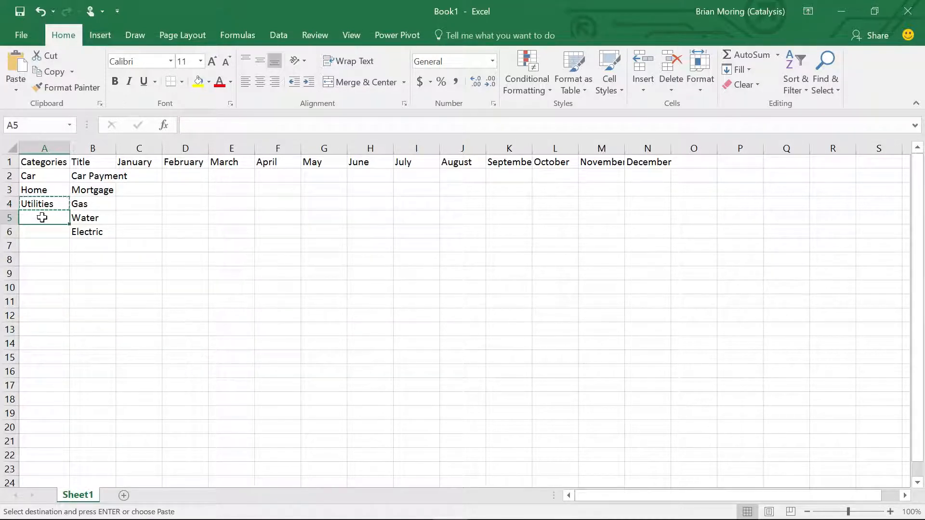
{"action": "left_click_drag", "start_coordinate": [42, 218], "coordinate": [40, 231]}
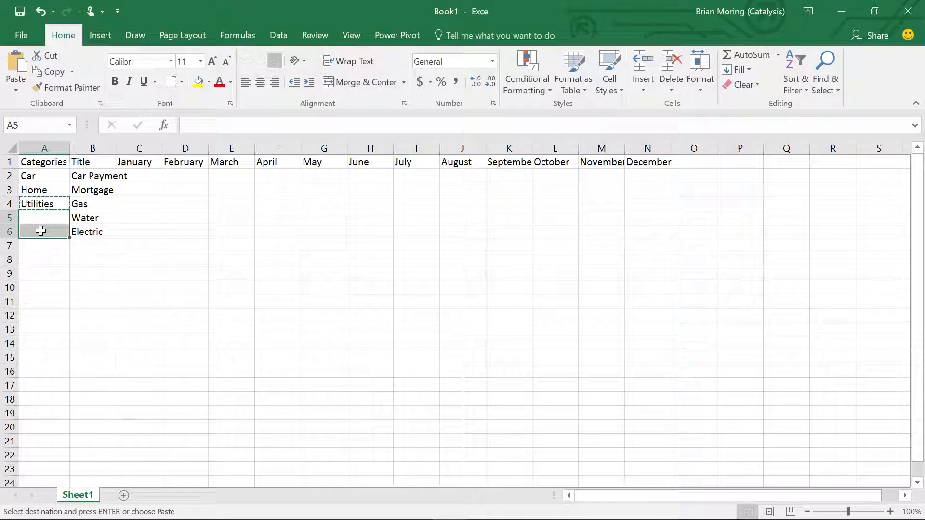
{"action": "right_click", "coordinate": [40, 231]}
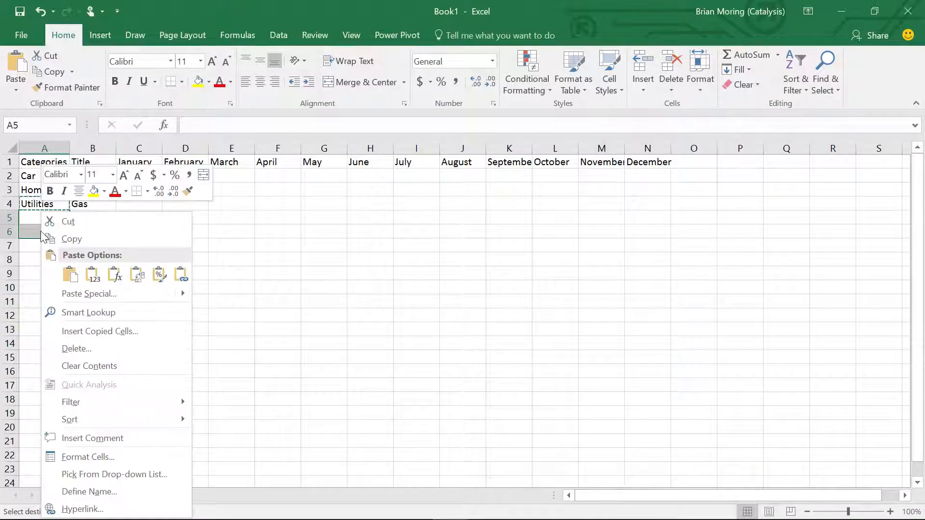
{"action": "left_click", "coordinate": [77, 275]}
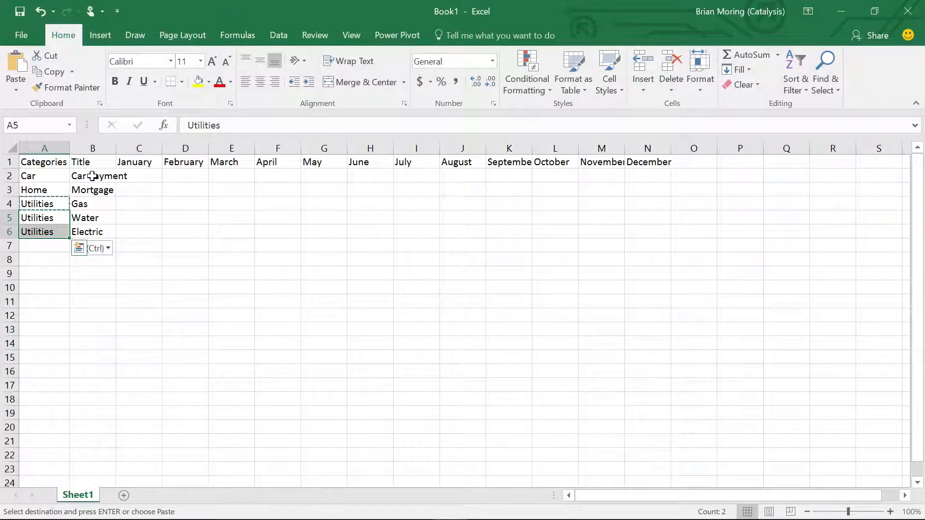
- Autofit column B to its contents and enter 250 as the January car payment in C2
{"action": "double_click", "coordinate": [116, 148]}
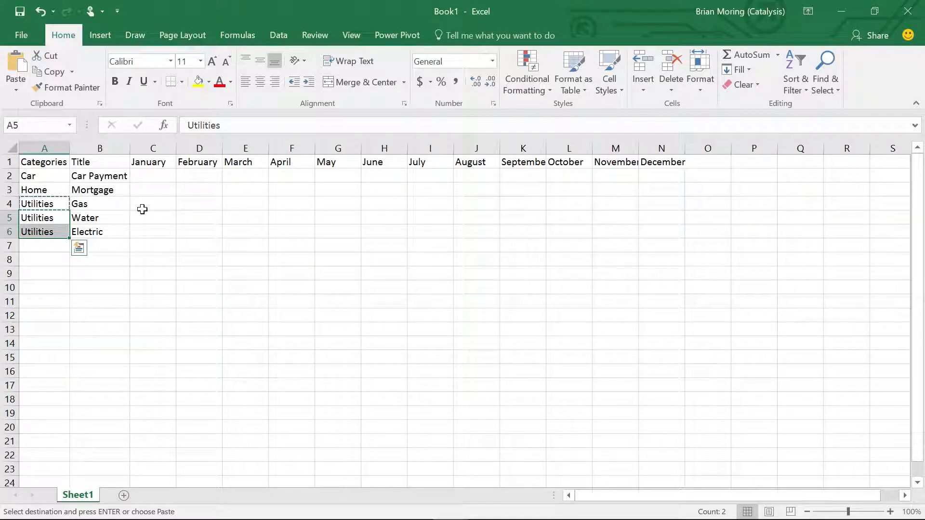
{"action": "left_click", "coordinate": [149, 179]}
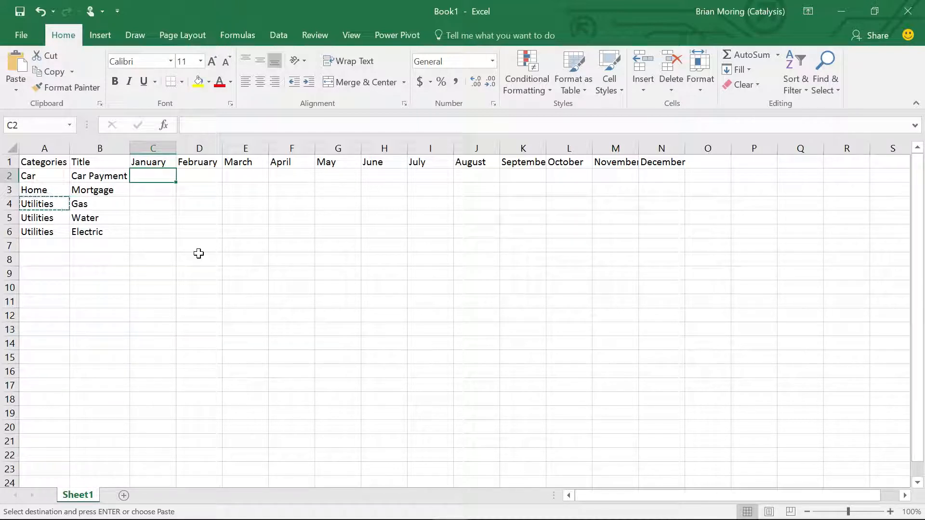
{"action": "type", "text": "250"}
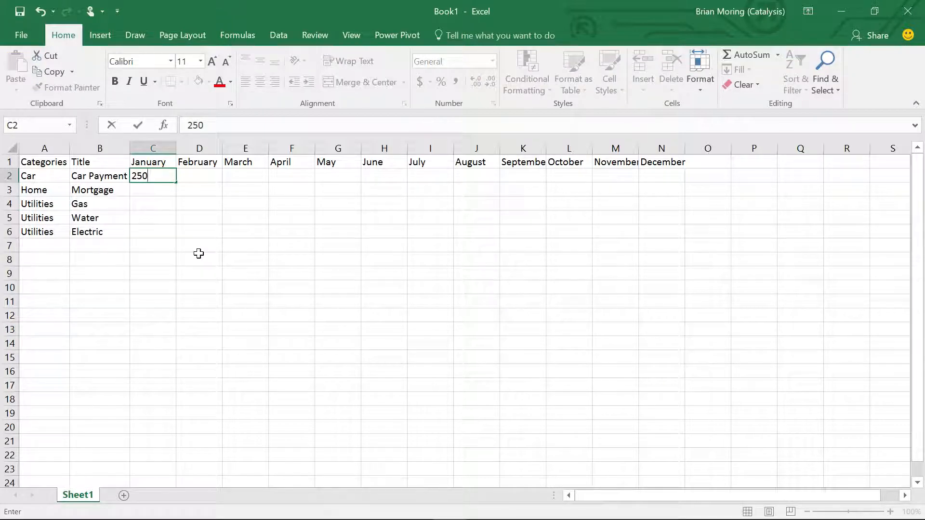
{"action": "key", "text": "Return"}
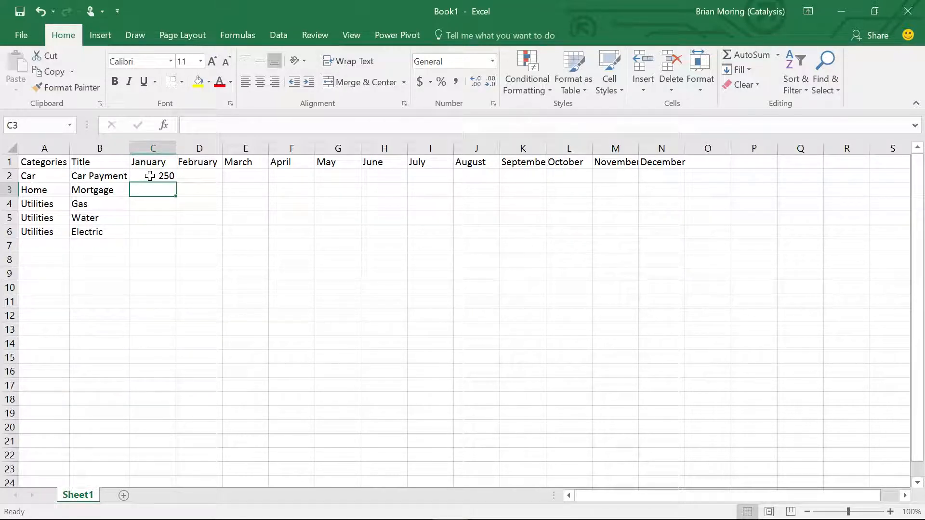
- Format the monthly amount cells C2:N6 as Currency
{"action": "left_click_drag", "start_coordinate": [150, 176], "coordinate": [657, 226]}
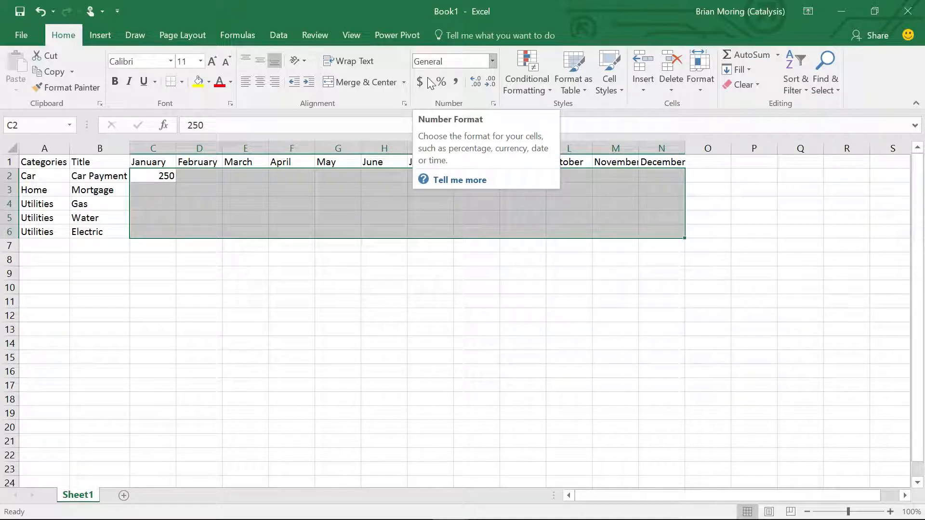
{"action": "left_click", "coordinate": [492, 62]}
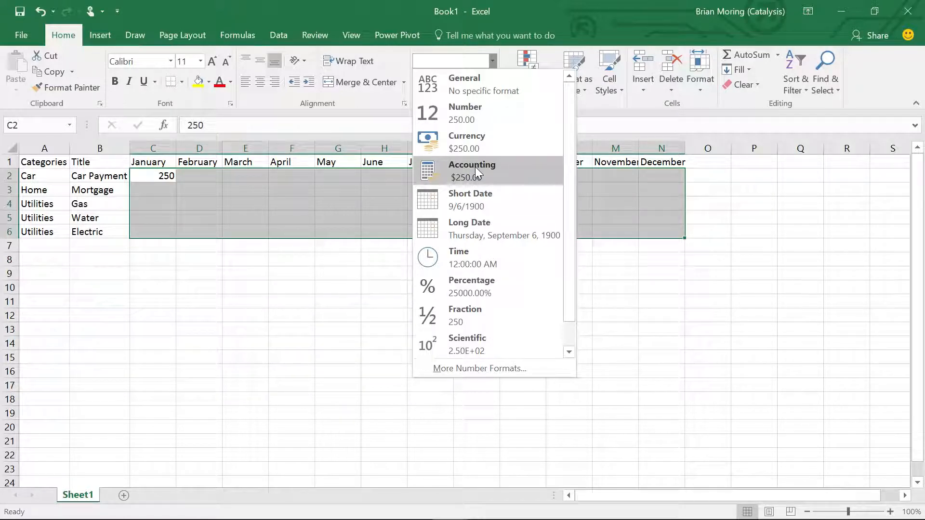
{"action": "left_click", "coordinate": [467, 138]}
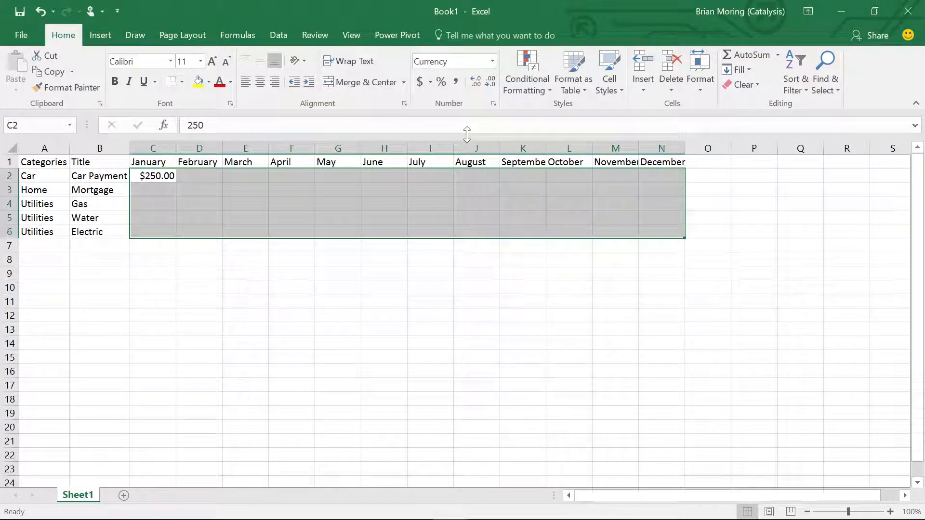
- Copy the January car payment from C2 to February in D2 and fill it across through December in N2
{"action": "left_click", "coordinate": [150, 176]}
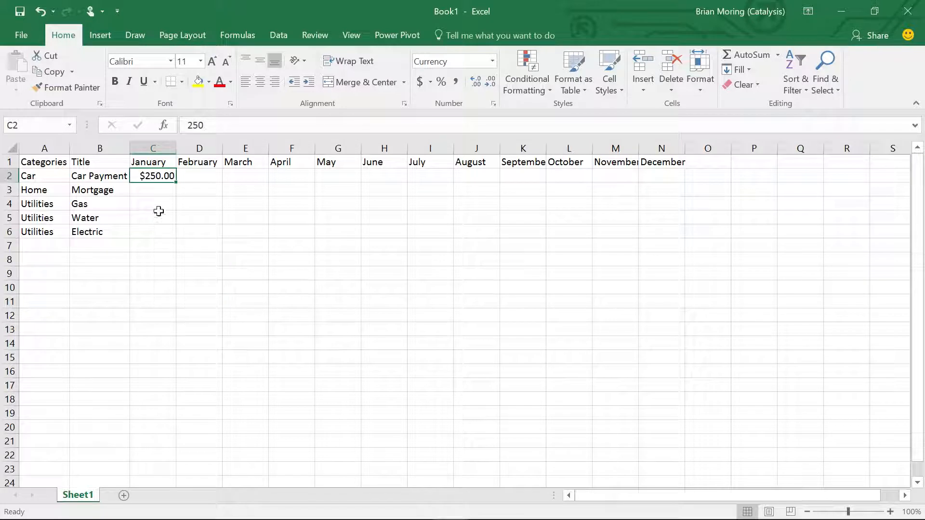
{"action": "key", "text": "ctrl+c"}
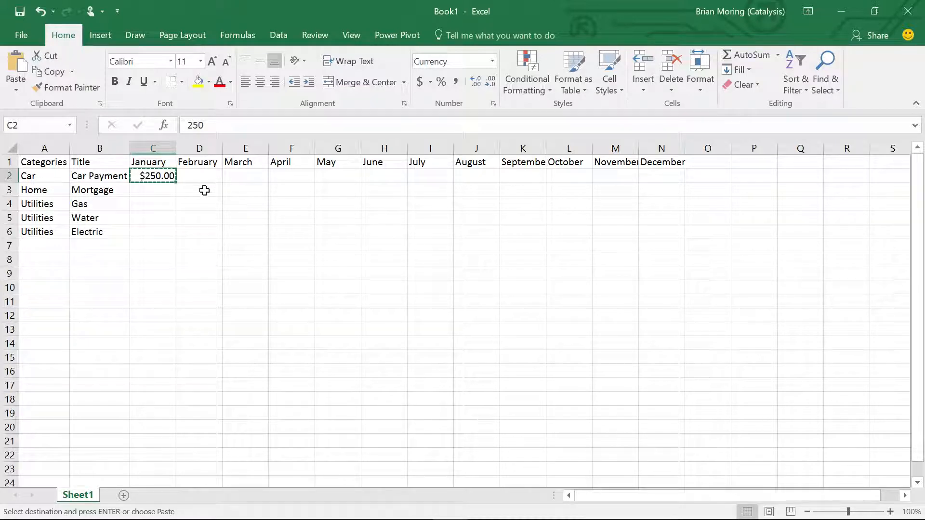
{"action": "left_click", "coordinate": [188, 206]}
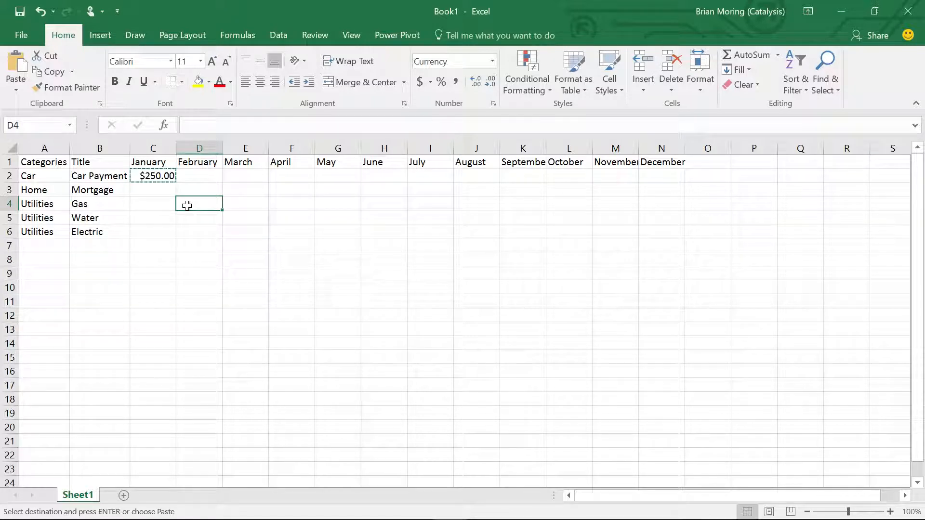
{"action": "left_click", "coordinate": [190, 175]}
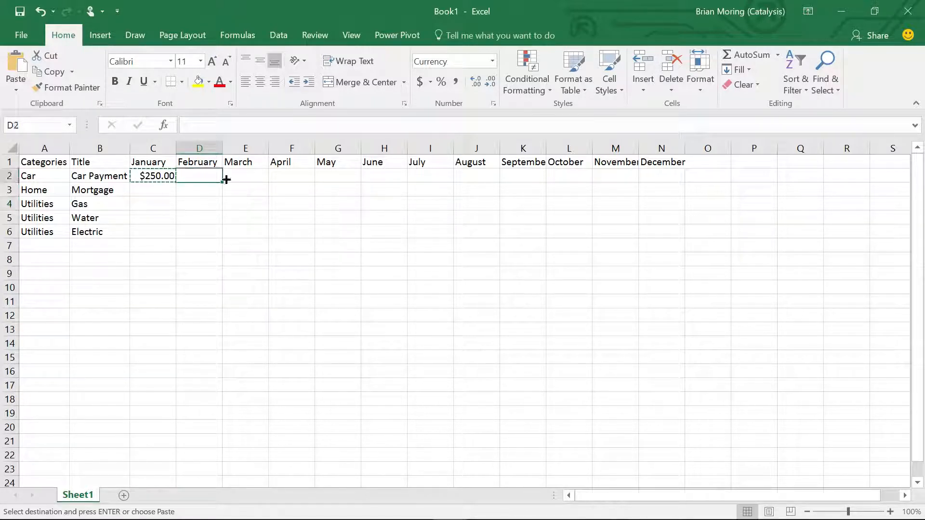
{"action": "right_click", "coordinate": [193, 172]}
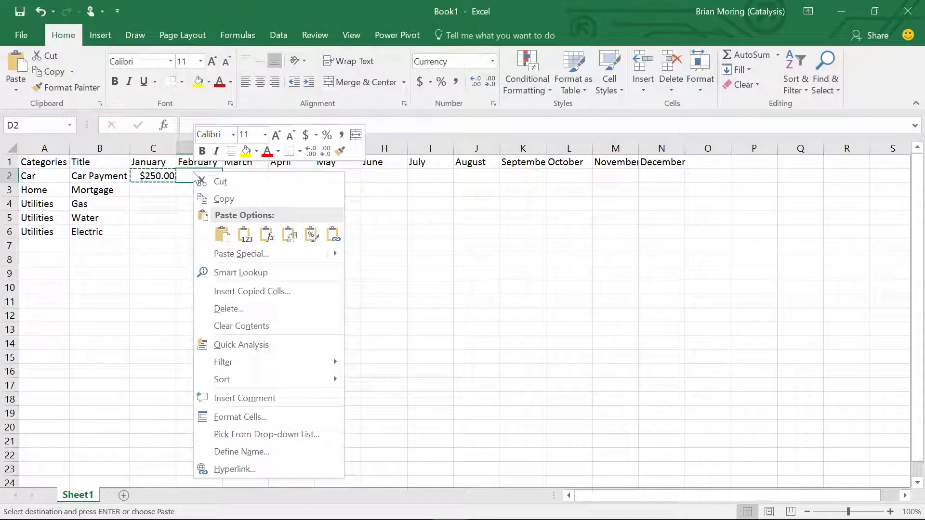
{"action": "left_click", "coordinate": [223, 237]}
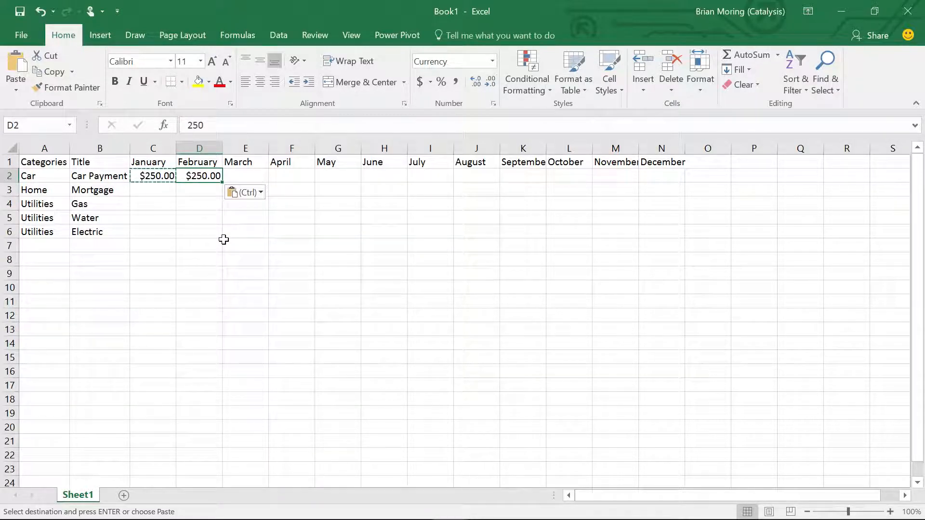
{"action": "left_click_drag", "start_coordinate": [221, 182], "coordinate": [222, 182]}
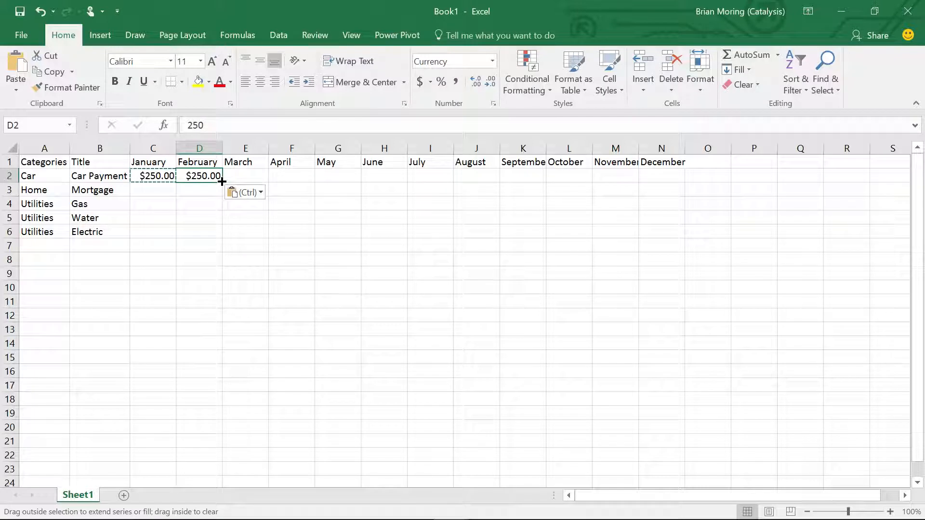
{"action": "left_click_drag", "start_coordinate": [222, 182], "coordinate": [662, 178]}
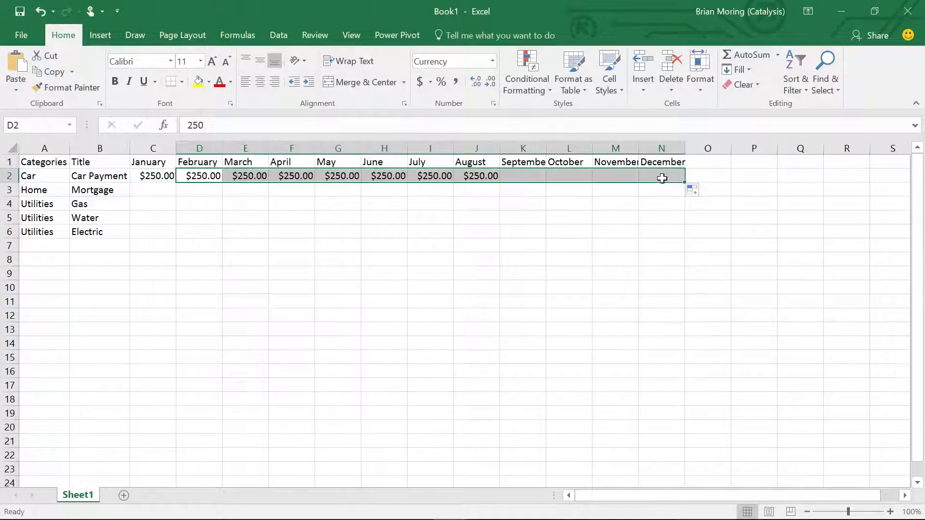
{"action": "left_click", "coordinate": [663, 272]}
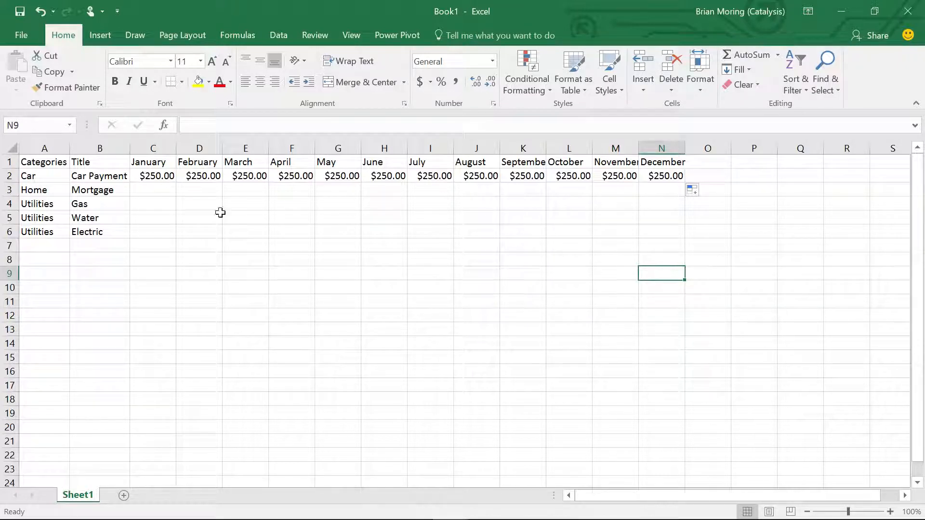
- Enter 1500 as the January mortgage in C3 and fill it across through December in N3
{"action": "left_click", "coordinate": [153, 193]}
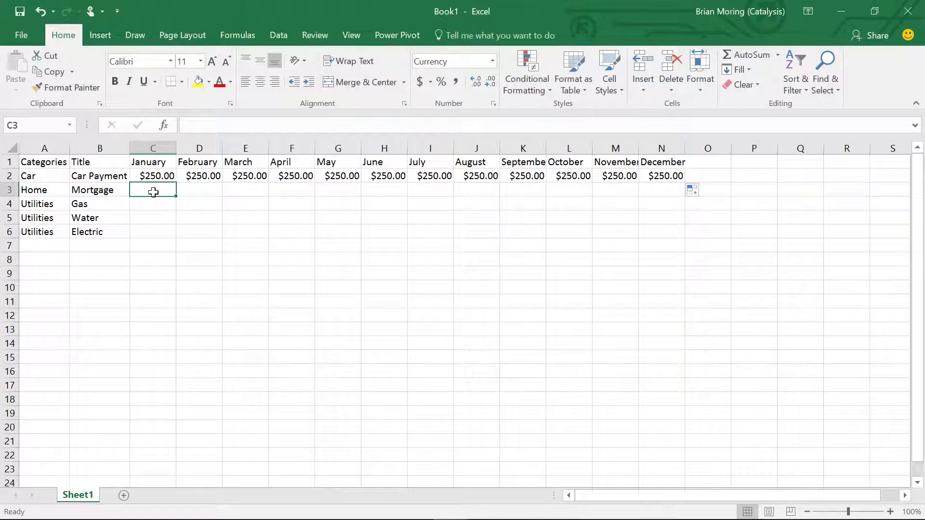
{"action": "type", "text": "1500"}
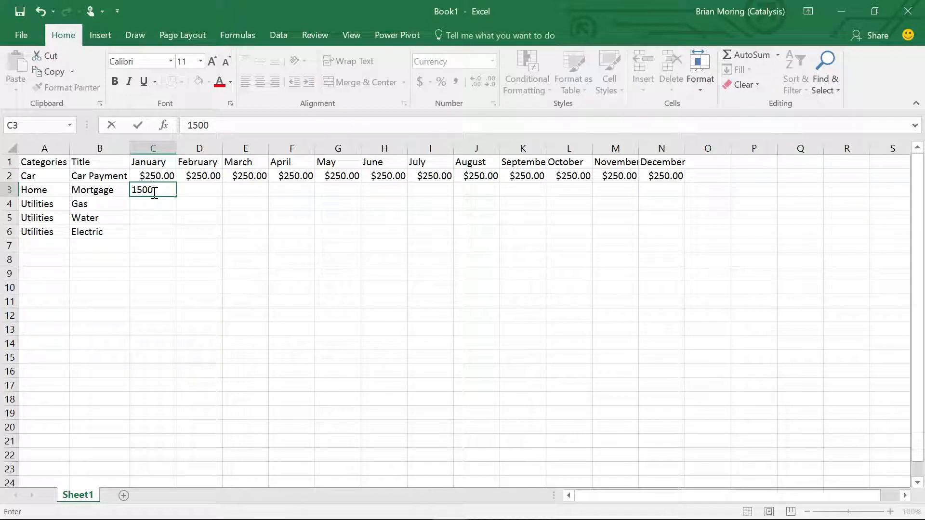
{"action": "key", "text": "Return"}
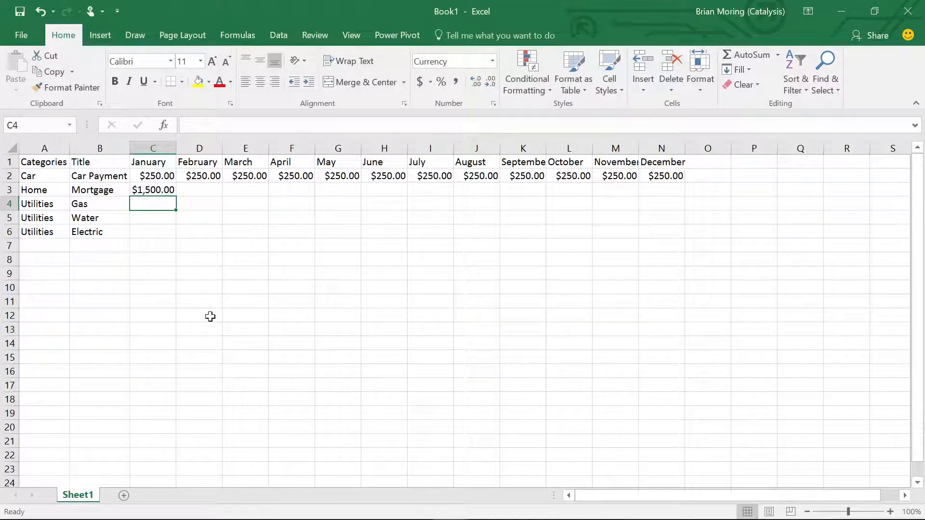
{"action": "left_click", "coordinate": [163, 192]}
{"action": "left_click_drag", "start_coordinate": [176, 195], "coordinate": [674, 187]}
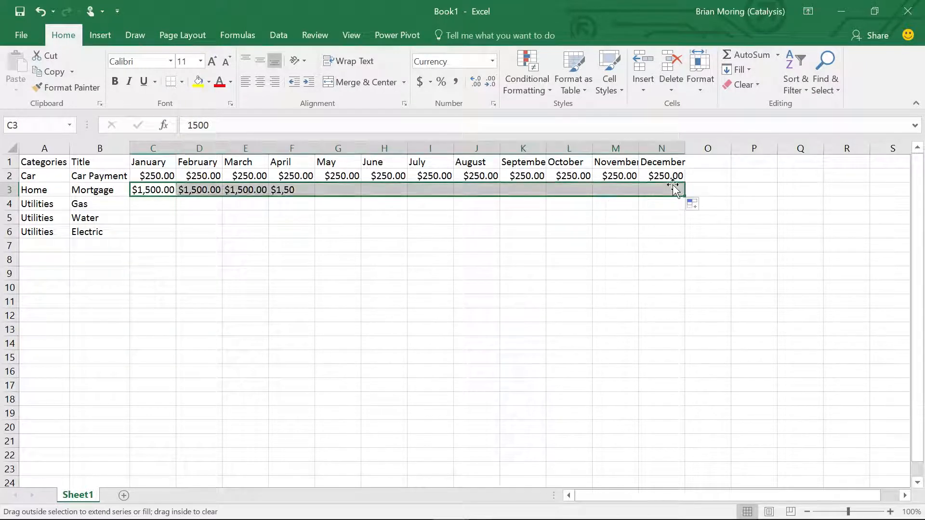
{"action": "left_click", "coordinate": [659, 273]}
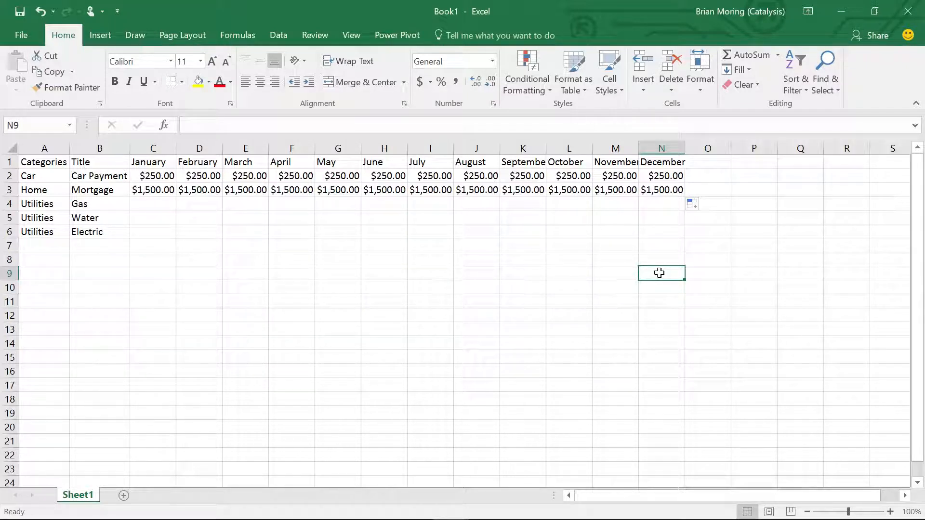
- Enter the Water amounts 100, 125 and 150 for January to March in C5:E5
{"action": "left_click", "coordinate": [151, 216]}
{"action": "type", "text": "100"}
{"action": "key", "text": "Tab"}
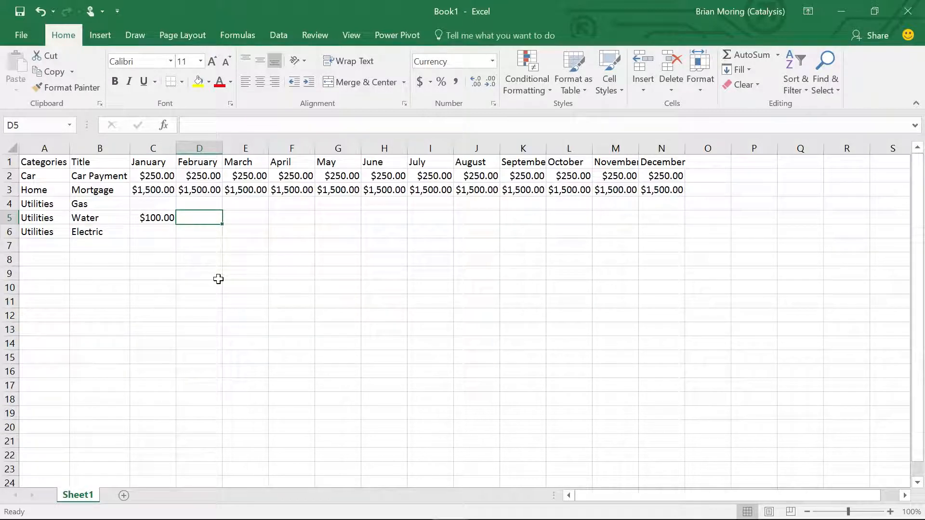
{"action": "type", "text": "125"}
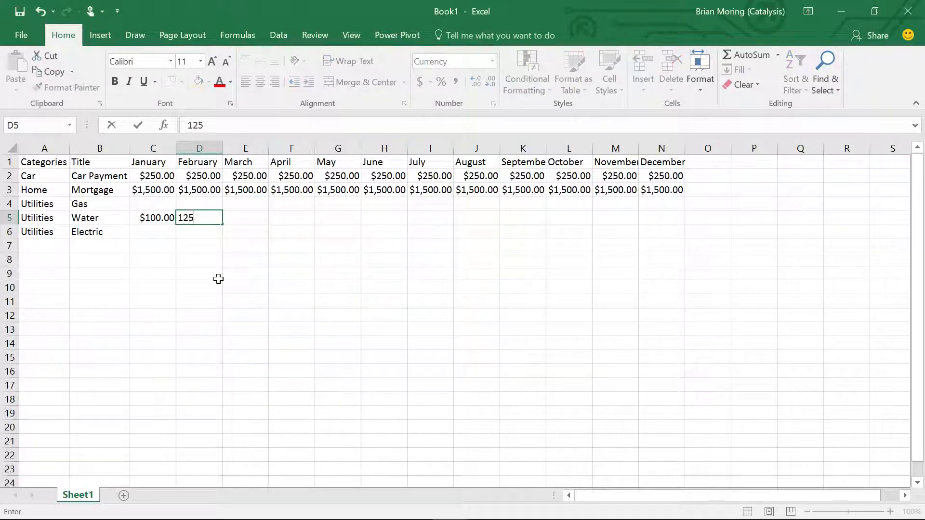
{"action": "key", "text": "Tab"}
{"action": "type", "text": "150"}
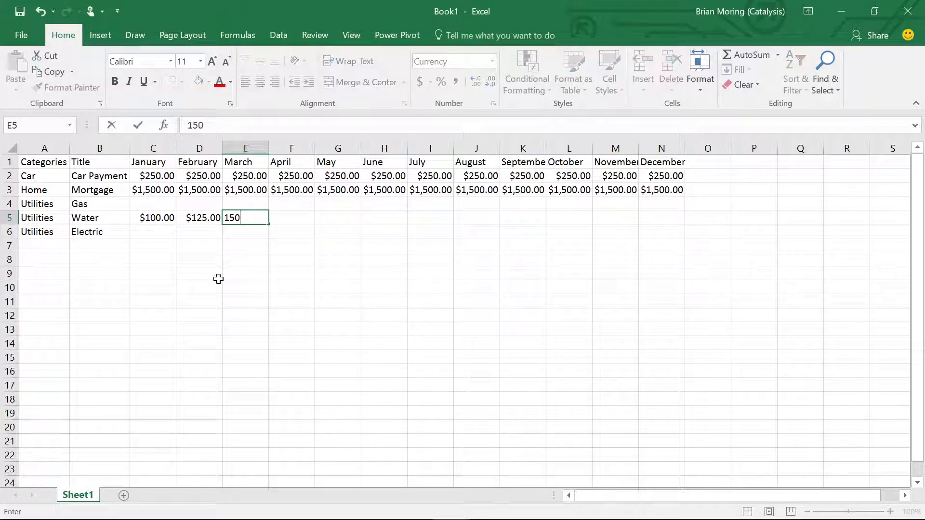
{"action": "key", "text": "Return"}
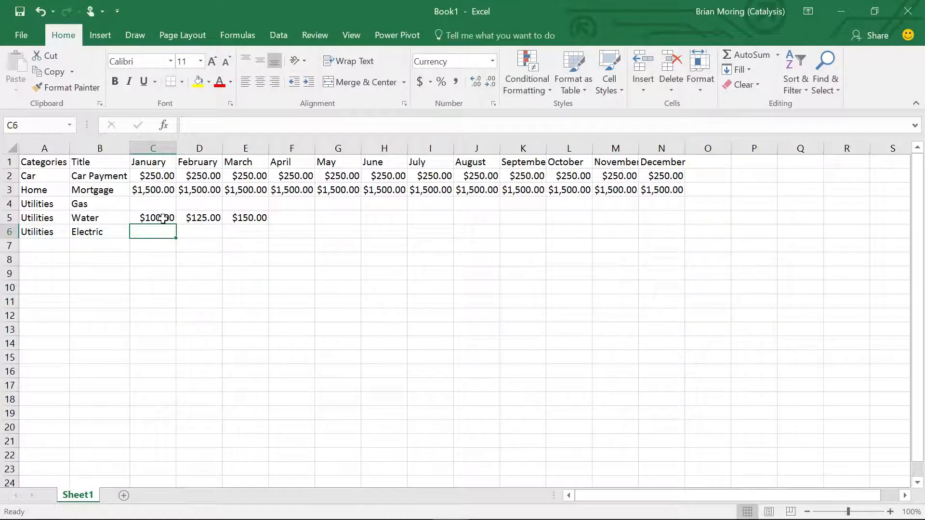
- Extend the Water series from C5:E5 into April in F5 and select C5:F5
{"action": "left_click_drag", "start_coordinate": [161, 217], "coordinate": [264, 216]}
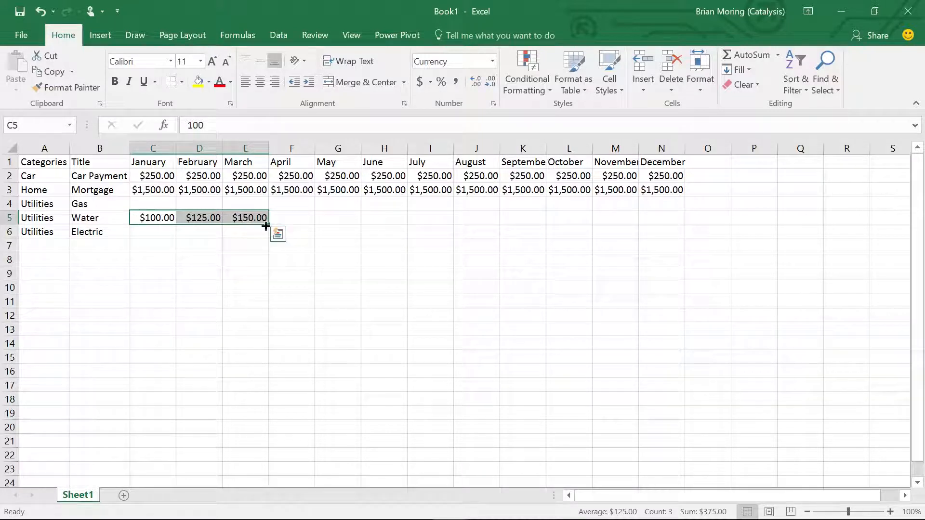
{"action": "left_click_drag", "start_coordinate": [268, 226], "coordinate": [318, 223]}
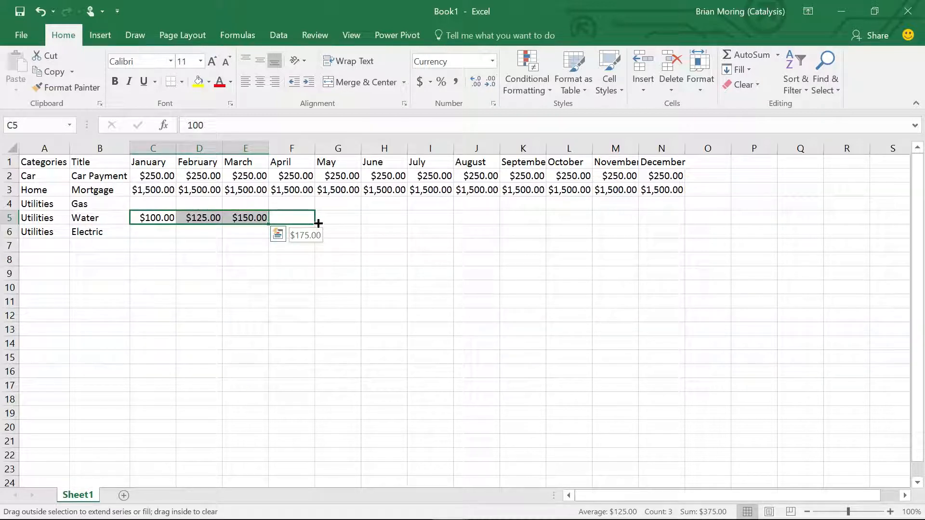
{"action": "left_click_drag", "start_coordinate": [318, 223], "coordinate": [318, 224]}
{"action": "left_click_drag", "start_coordinate": [138, 217], "coordinate": [302, 216]}
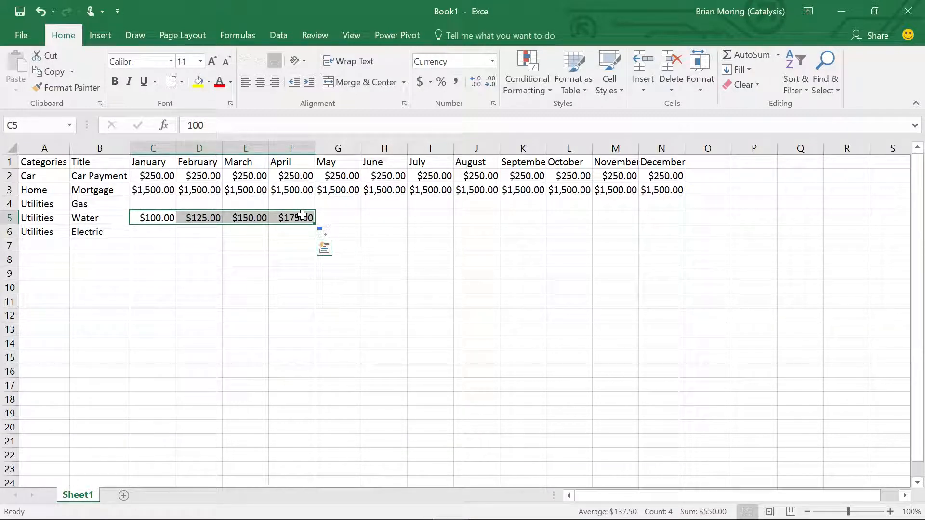
- Extend the Water amounts series from C5:F5 across through August in J5
{"action": "left_click_drag", "start_coordinate": [315, 224], "coordinate": [439, 213]}
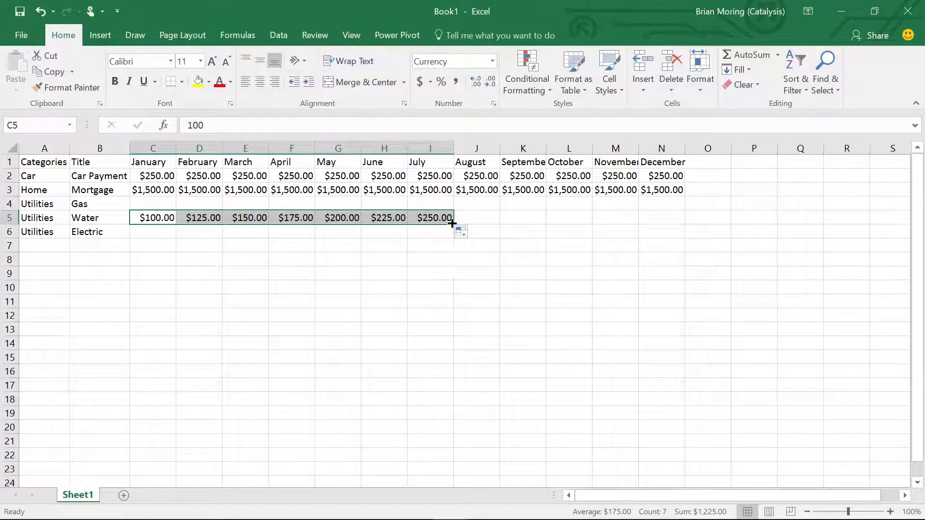
{"action": "left_click_drag", "start_coordinate": [452, 223], "coordinate": [493, 218]}
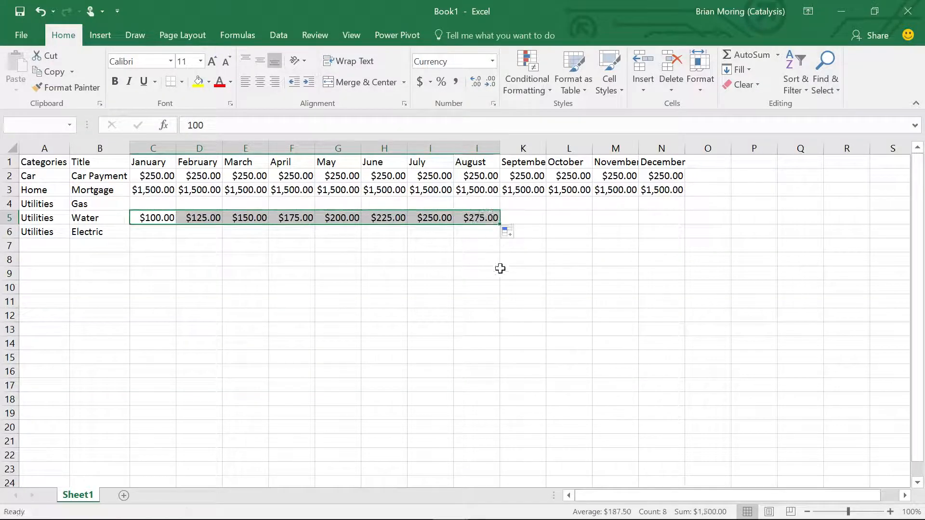
{"action": "left_click", "coordinate": [482, 255]}
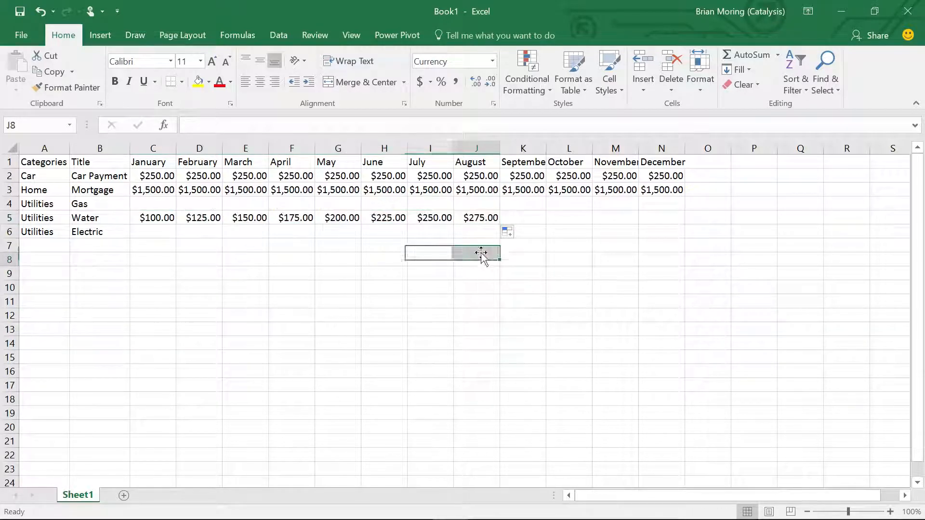
- Enter Water amounts of 150 for September in K5 and 125 for October in L5, and extend that series through December in N5
{"action": "left_click", "coordinate": [513, 216]}
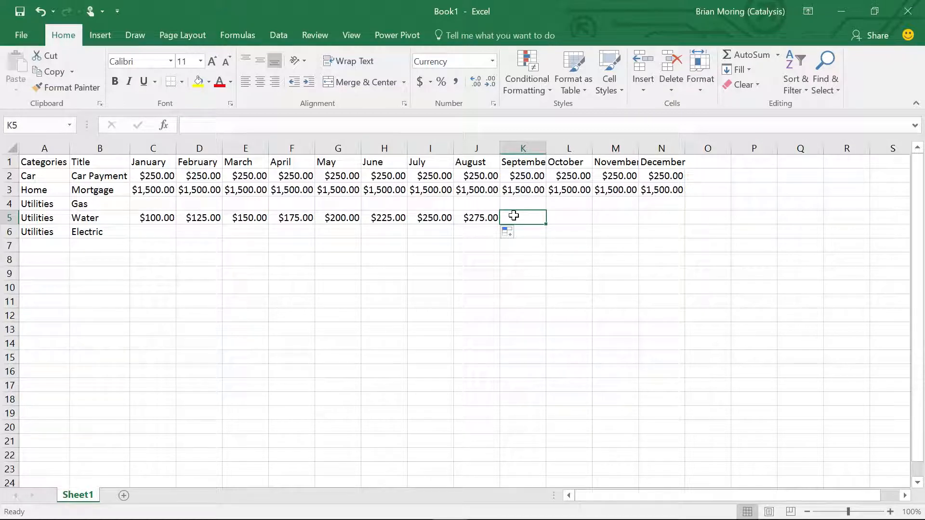
{"action": "type", "text": "150"}
{"action": "key", "text": "Return"}
{"action": "left_click", "coordinate": [541, 217]}
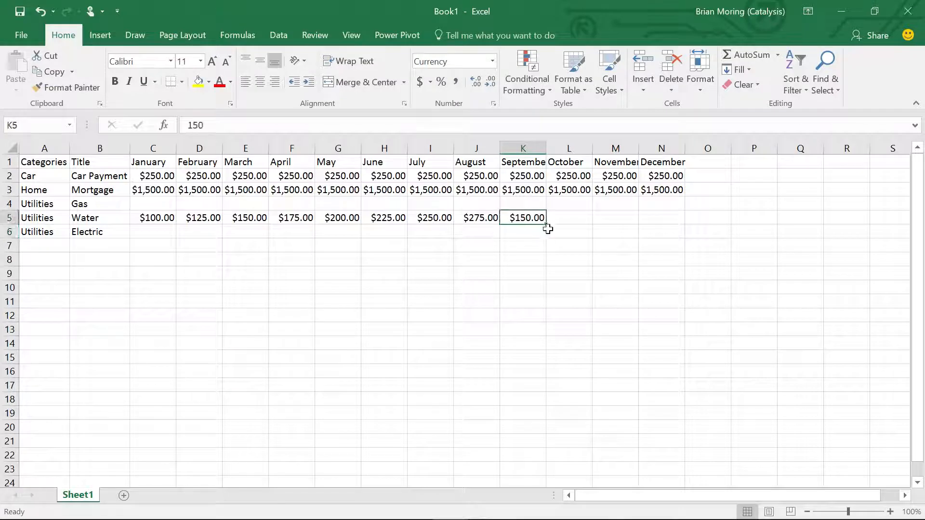
{"action": "left_click_drag", "start_coordinate": [546, 218], "coordinate": [555, 221]}
{"action": "type", "text": "125"}
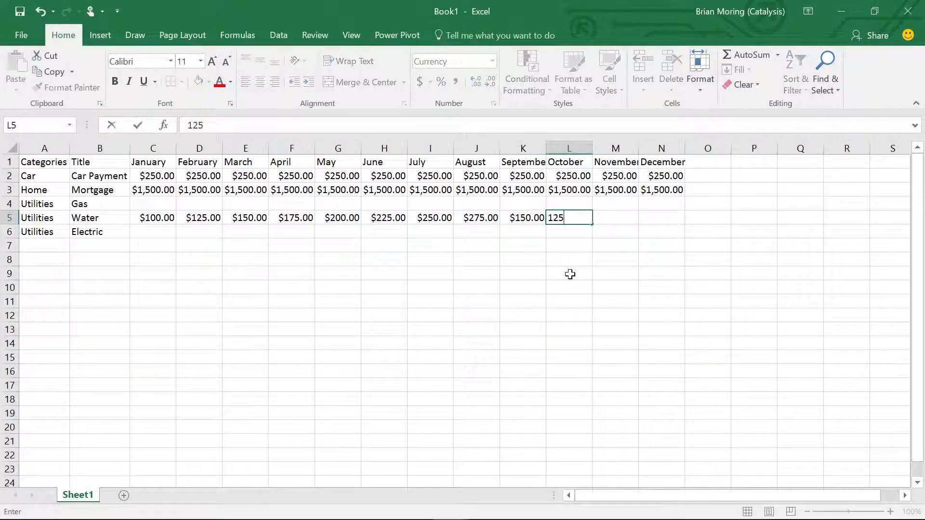
{"action": "key", "text": "Return"}
{"action": "left_click_drag", "start_coordinate": [530, 219], "coordinate": [563, 217]}
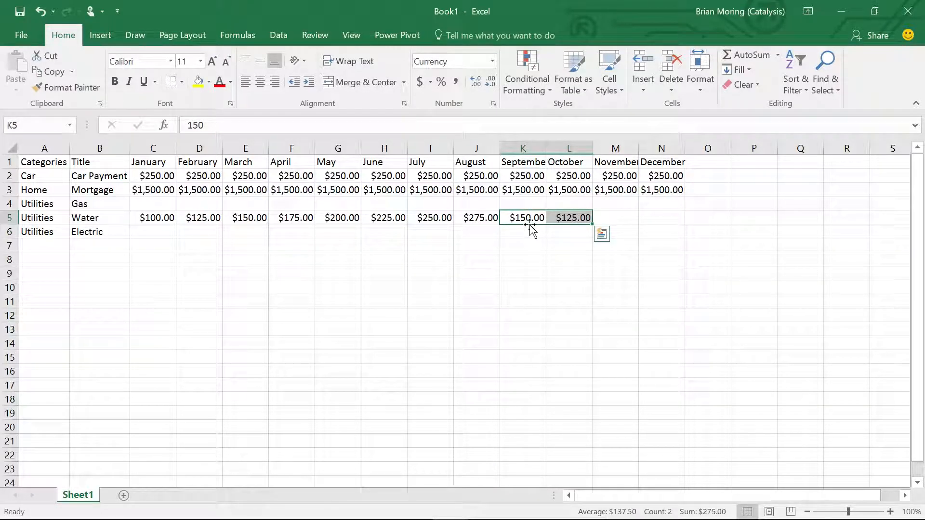
{"action": "left_click_drag", "start_coordinate": [592, 224], "coordinate": [667, 219]}
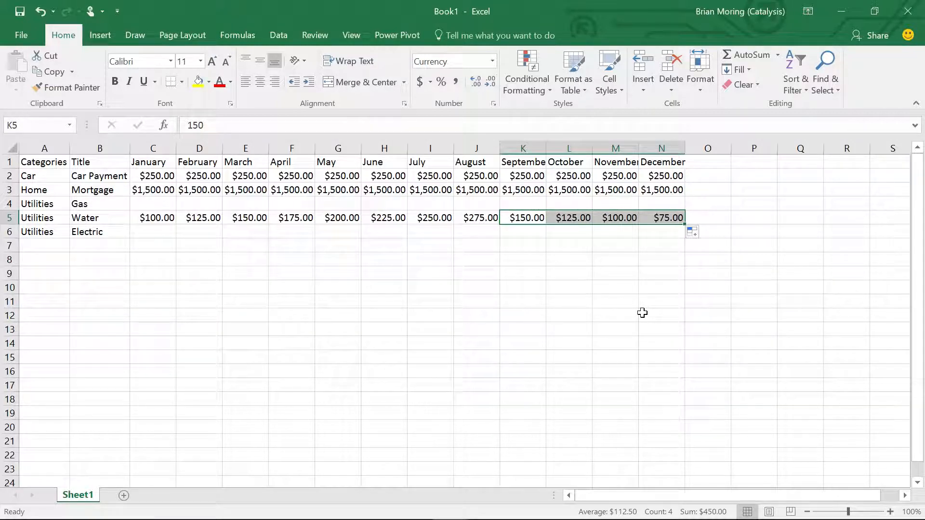
- Copy the Water amounts in C5:N5 and paste them into the Gas row starting at C4
{"action": "left_click", "coordinate": [155, 216]}
{"action": "left_click_drag", "start_coordinate": [159, 218], "coordinate": [661, 217]}
{"action": "key", "text": "ctrl+c"}
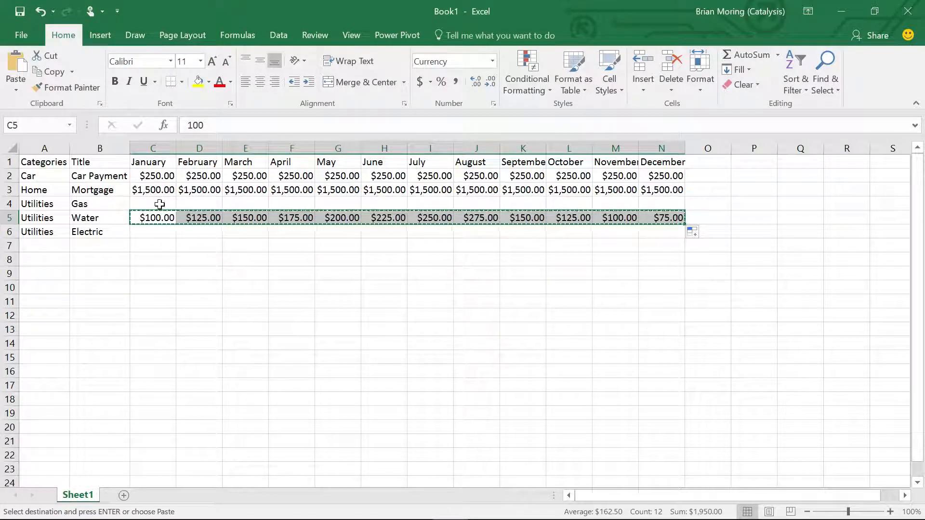
{"action": "left_click", "coordinate": [160, 204]}
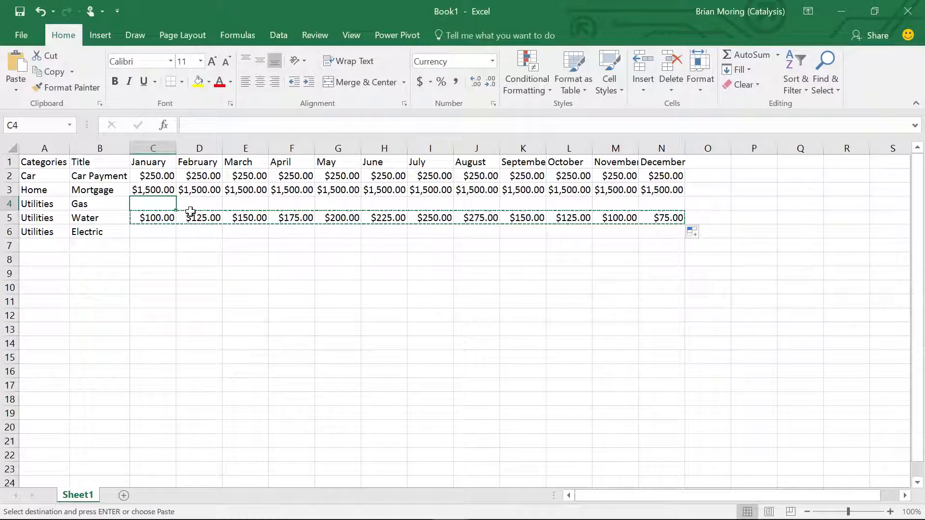
{"action": "right_click", "coordinate": [148, 205]}
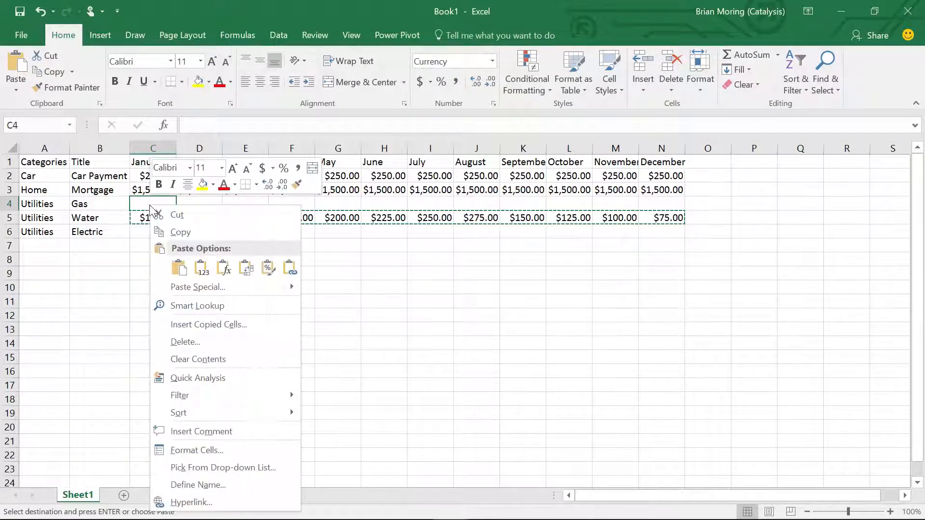
{"action": "left_click", "coordinate": [179, 267]}
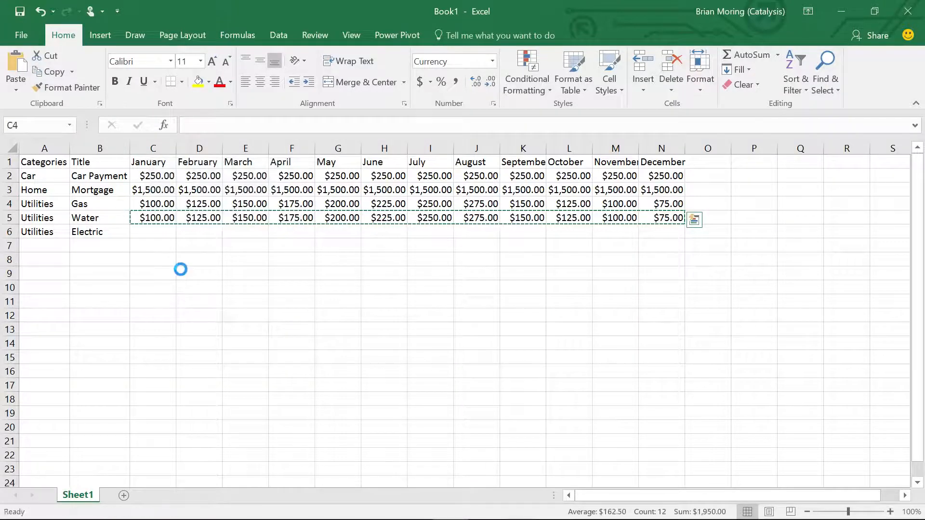
- Paste the copied Water amounts into the Electric row starting at March in E6
{"action": "left_click", "coordinate": [207, 232]}
{"action": "left_click", "coordinate": [240, 233]}
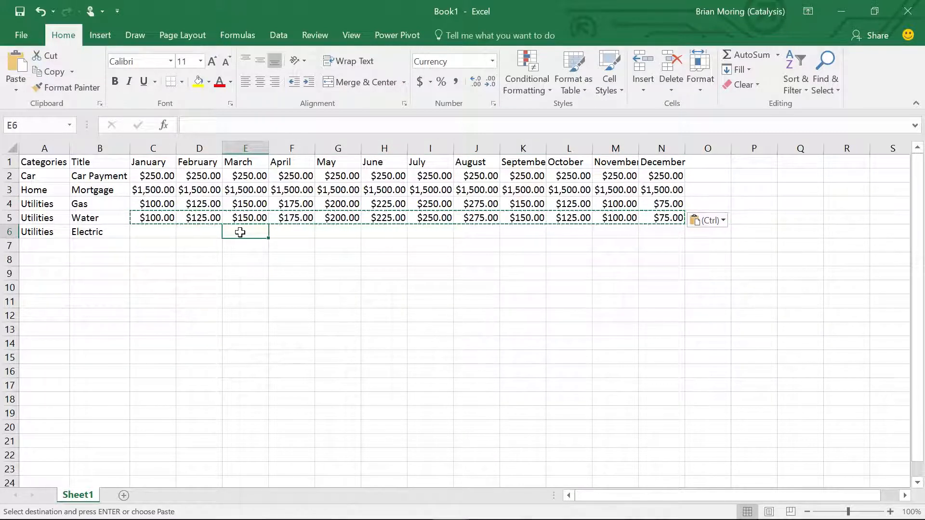
{"action": "right_click", "coordinate": [240, 233]}
{"action": "left_click", "coordinate": [271, 273]}
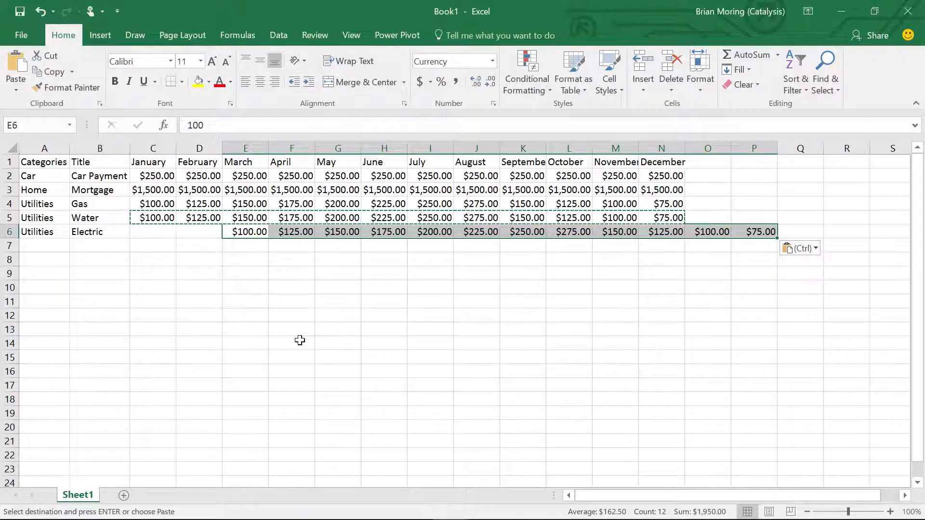
- Cut the two Electric amounts beyond December in O6:P6 and paste them into January and February in C6:D6
{"action": "left_click", "coordinate": [721, 249]}
{"action": "left_click", "coordinate": [714, 234]}
{"action": "left_click", "coordinate": [755, 230], "text": "shift"}
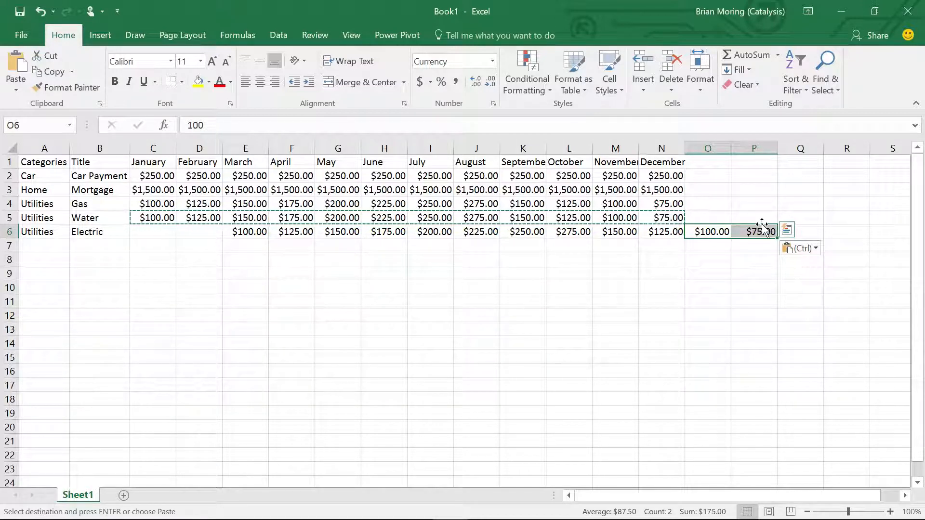
{"action": "right_click", "coordinate": [760, 233]}
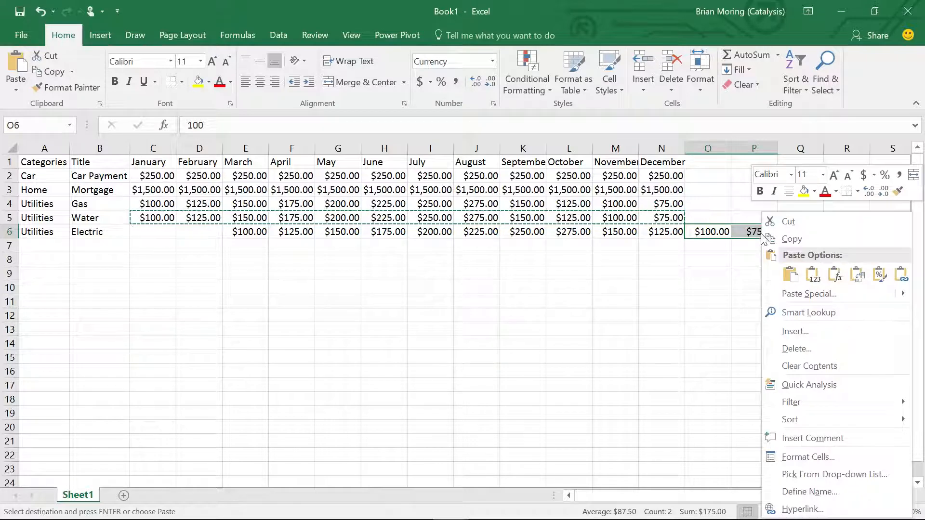
{"action": "left_click", "coordinate": [797, 225]}
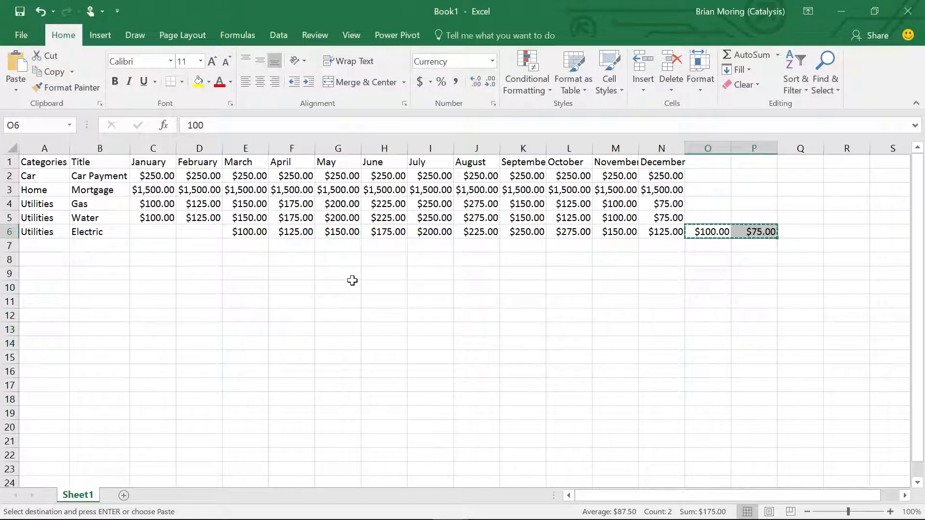
{"action": "left_click", "coordinate": [152, 234]}
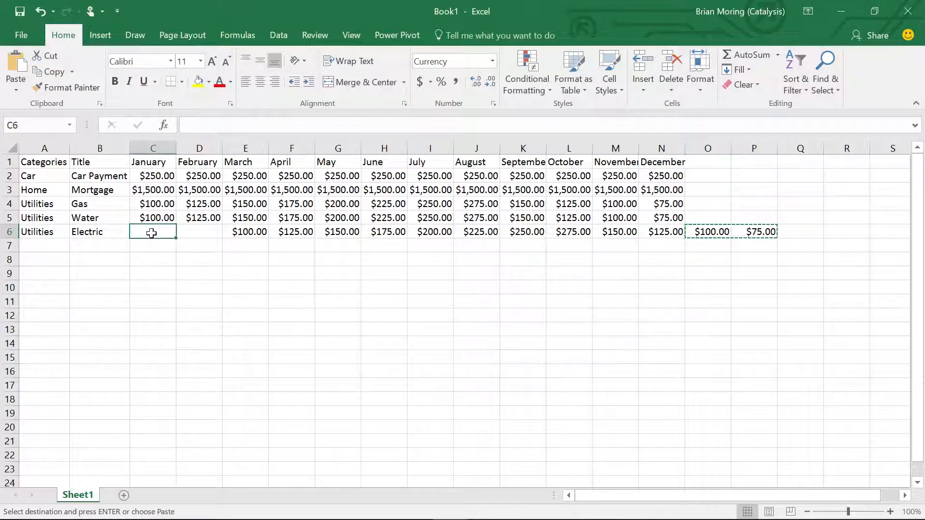
{"action": "right_click", "coordinate": [152, 233]}
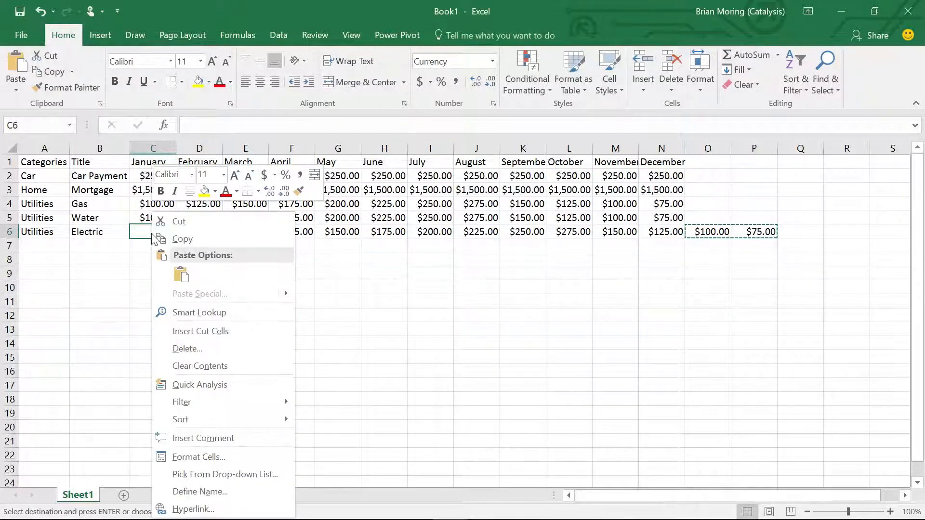
{"action": "left_click", "coordinate": [185, 273]}
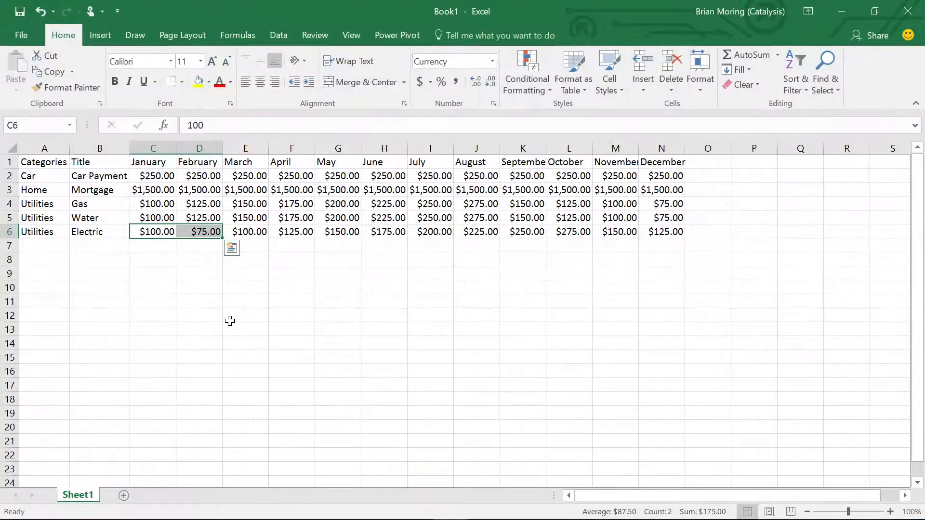
{"action": "left_click", "coordinate": [230, 321]}
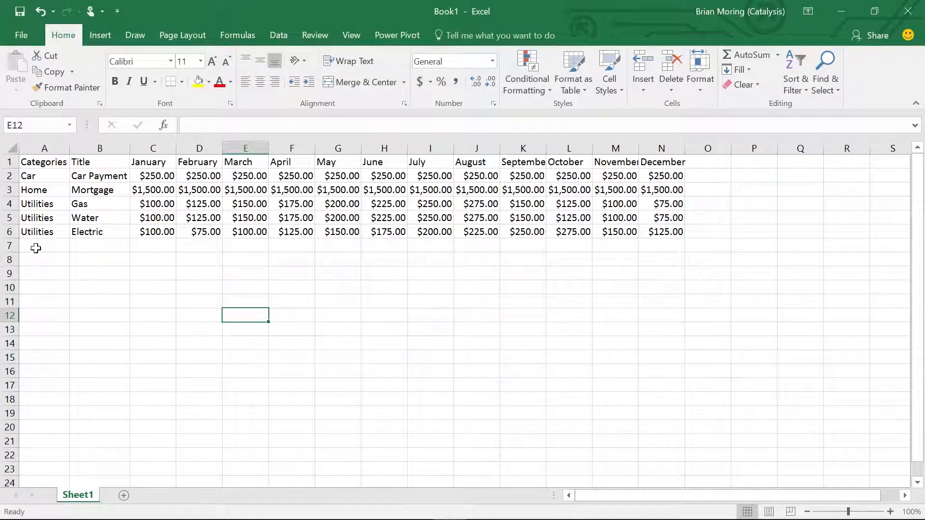
- Enter the label Total in A7 below the last Utilities category
{"action": "left_click_drag", "start_coordinate": [33, 246], "coordinate": [87, 243]}
{"action": "left_click", "coordinate": [88, 245]}
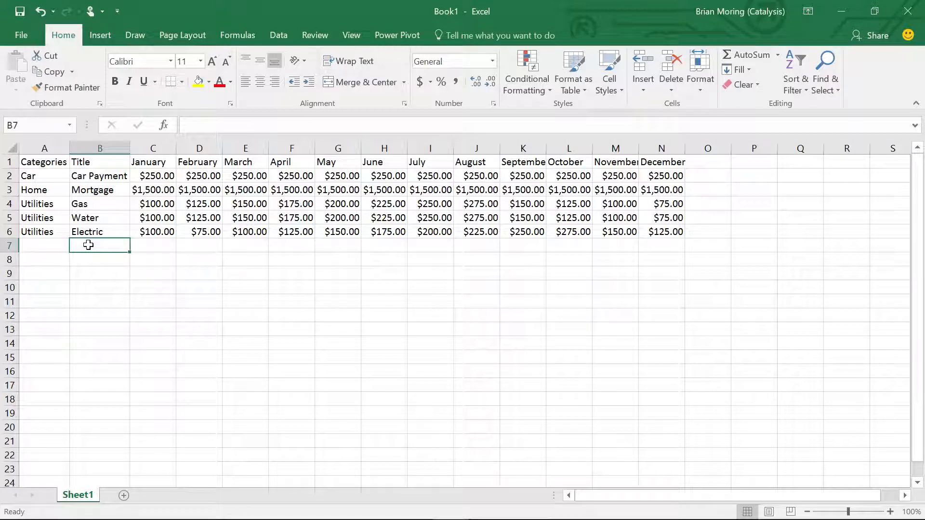
{"action": "left_click", "coordinate": [51, 248]}
{"action": "type", "text": "T"}
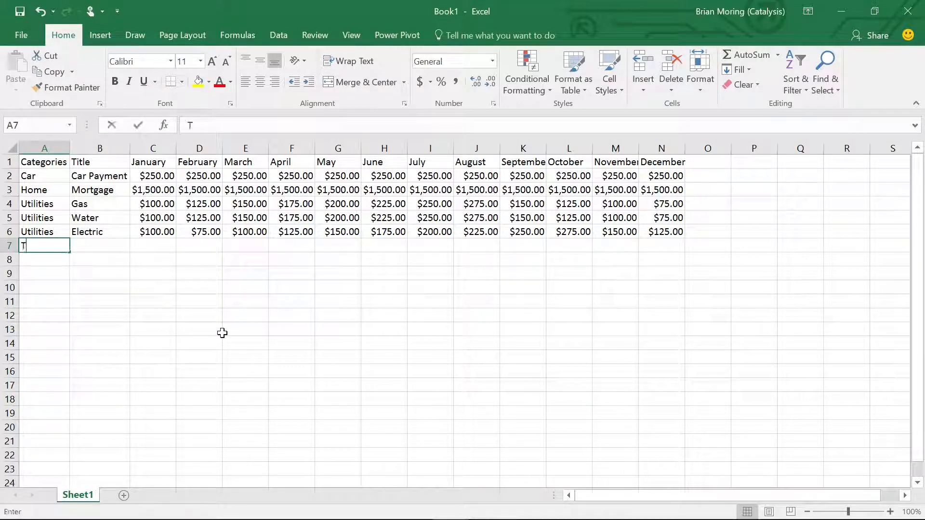
{"action": "type", "text": "otal"}
{"action": "key", "text": "Return"}
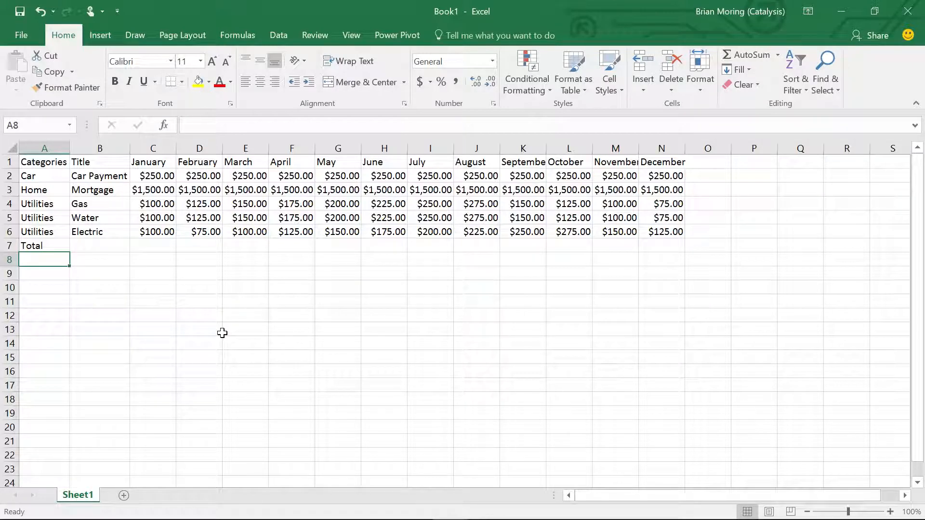
- Merge and center the Total label across A7:B7
{"action": "left_click", "coordinate": [46, 245]}
{"action": "left_click_drag", "start_coordinate": [108, 247], "coordinate": [53, 250]}
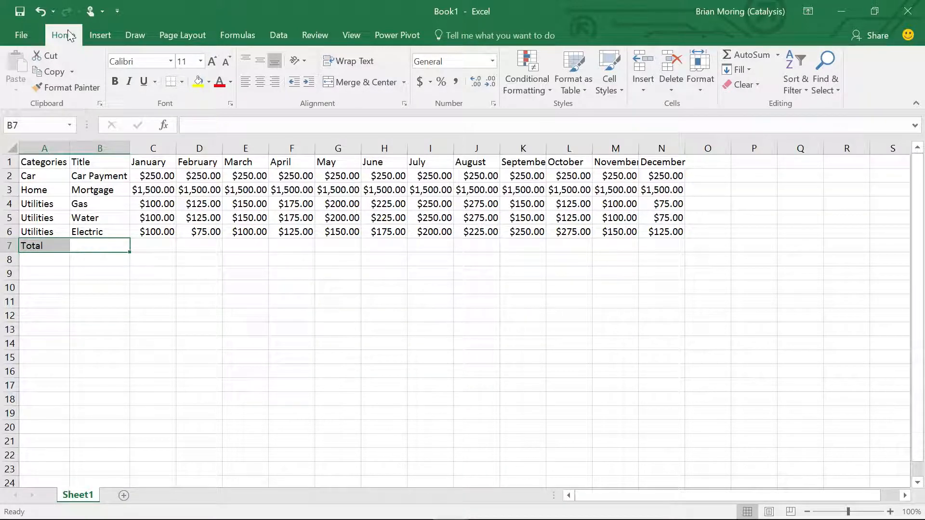
{"action": "left_click", "coordinate": [357, 82]}
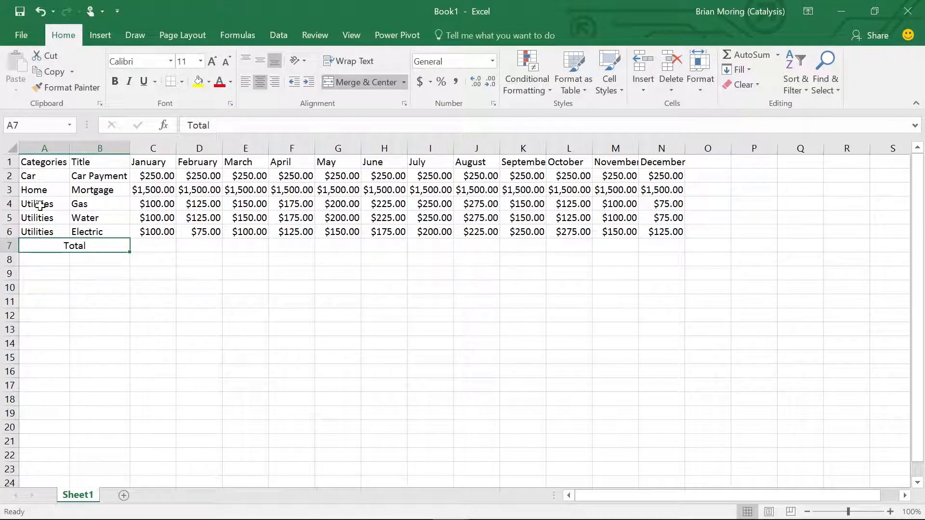
{"action": "left_click", "coordinate": [117, 298]}
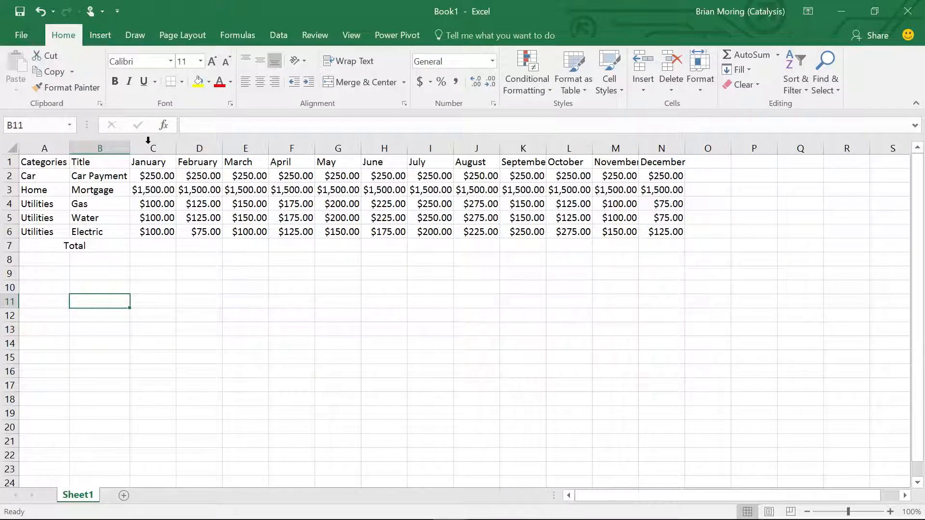
- Insert an AutoSum formula in C7 that adds the January amounts in C2:C6
{"action": "left_click", "coordinate": [145, 177]}
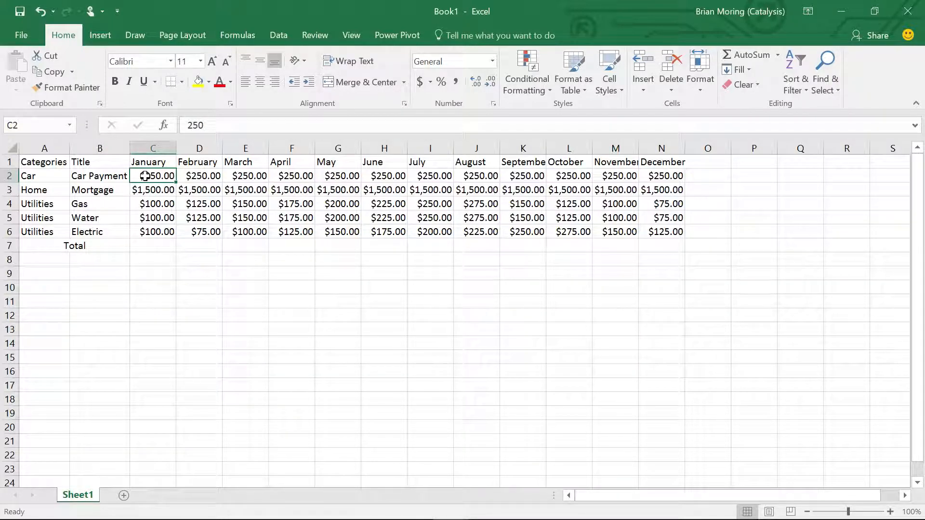
{"action": "left_click_drag", "start_coordinate": [145, 177], "coordinate": [143, 188]}
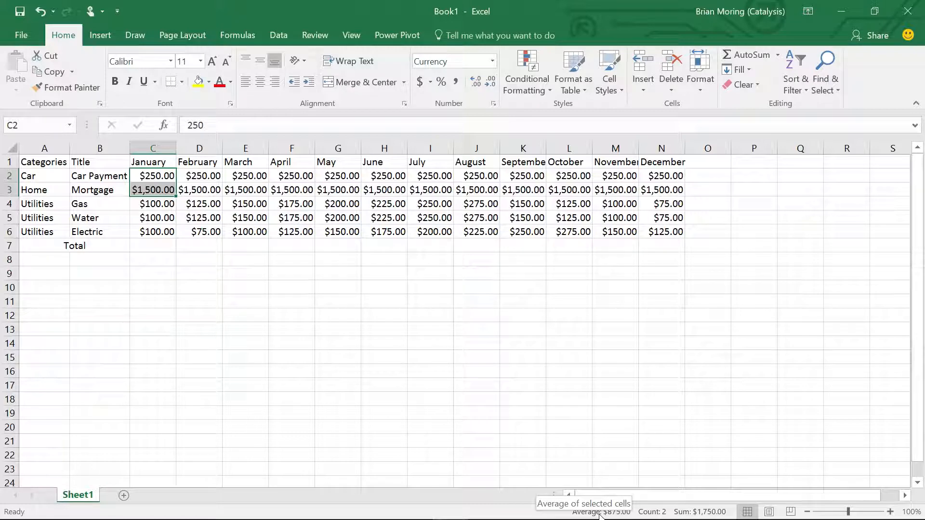
{"action": "left_click", "coordinate": [159, 248]}
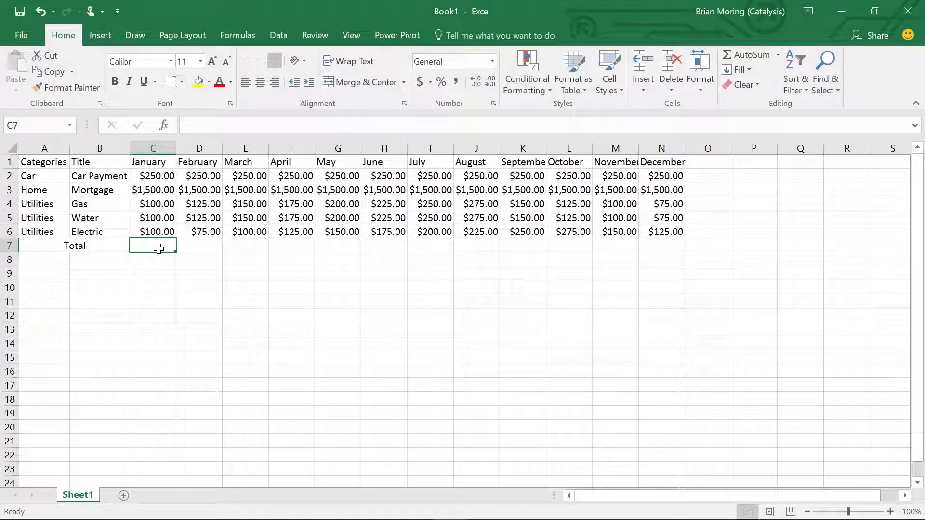
{"action": "left_click_drag", "start_coordinate": [152, 175], "coordinate": [152, 232]}
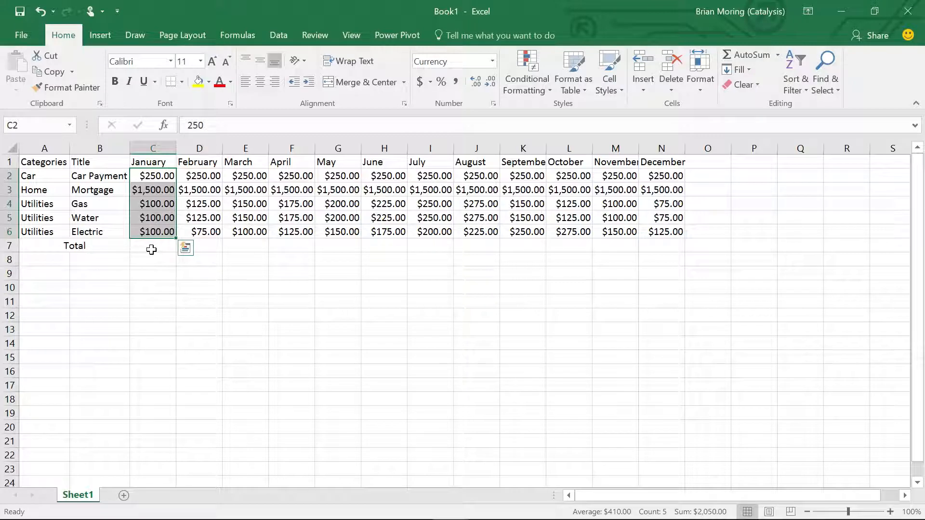
{"action": "left_click", "coordinate": [151, 249]}
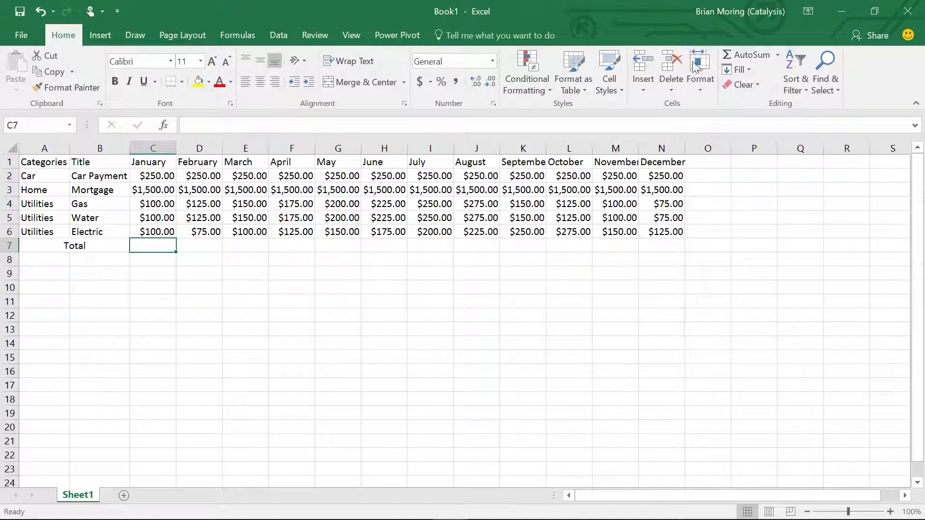
{"action": "left_click", "coordinate": [742, 53]}
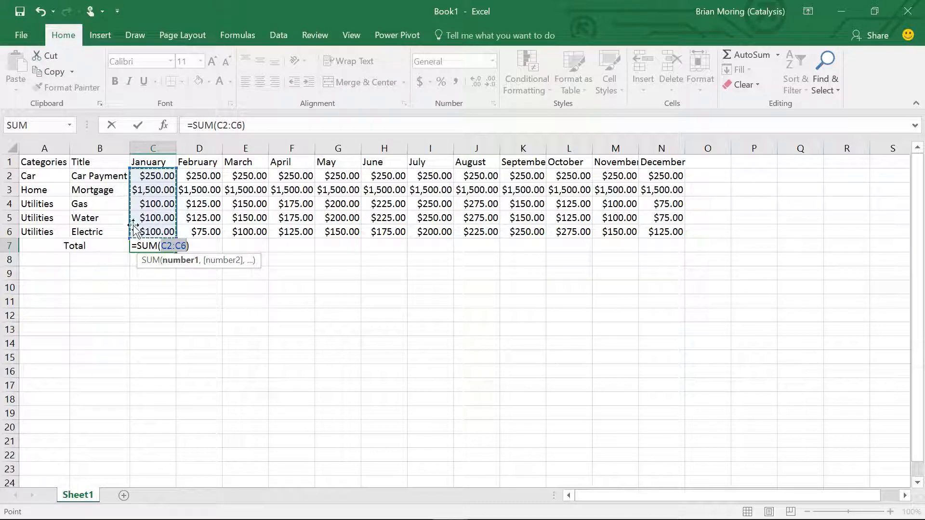
- Shrink the January sum range in C7 to C5:C6, restore it to C2:C6, and commit the formula
{"action": "left_click", "coordinate": [176, 171]}
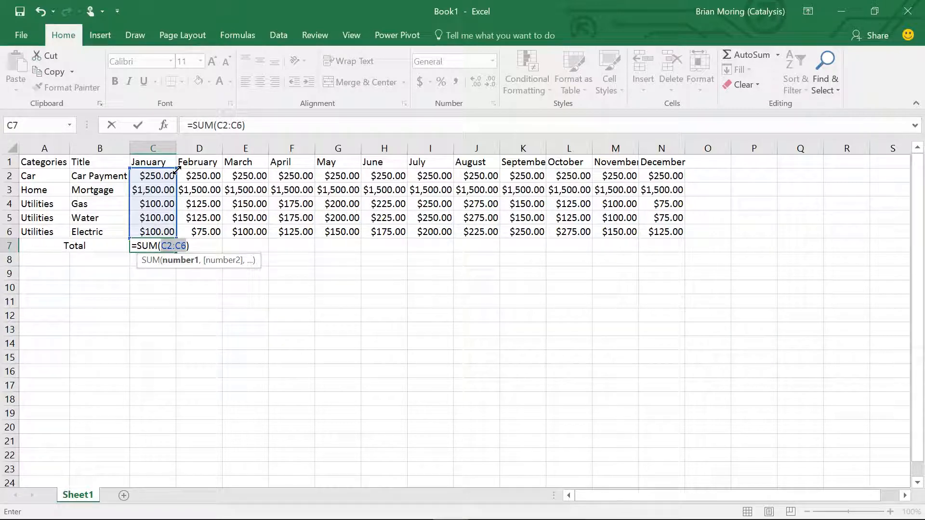
{"action": "left_click_drag", "start_coordinate": [176, 170], "coordinate": [177, 206]}
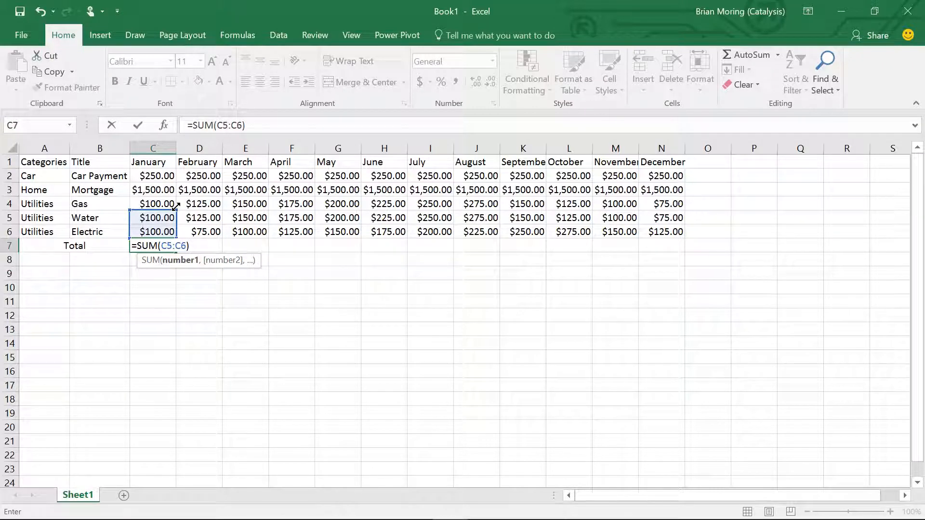
{"action": "left_click_drag", "start_coordinate": [175, 205], "coordinate": [172, 171]}
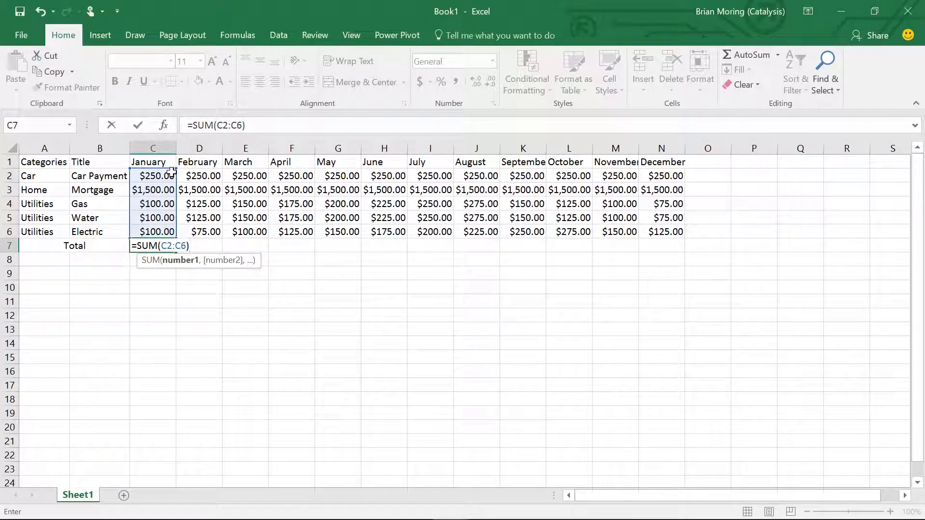
{"action": "key", "text": "Return"}
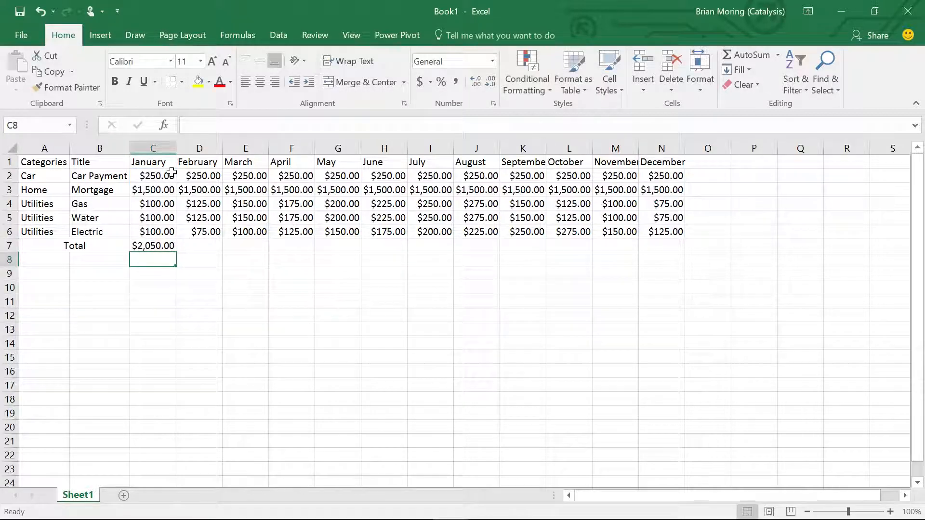
- Insert an AutoSum formula in D7 that adds the February amounts in D2:D6
{"action": "left_click", "coordinate": [155, 245]}
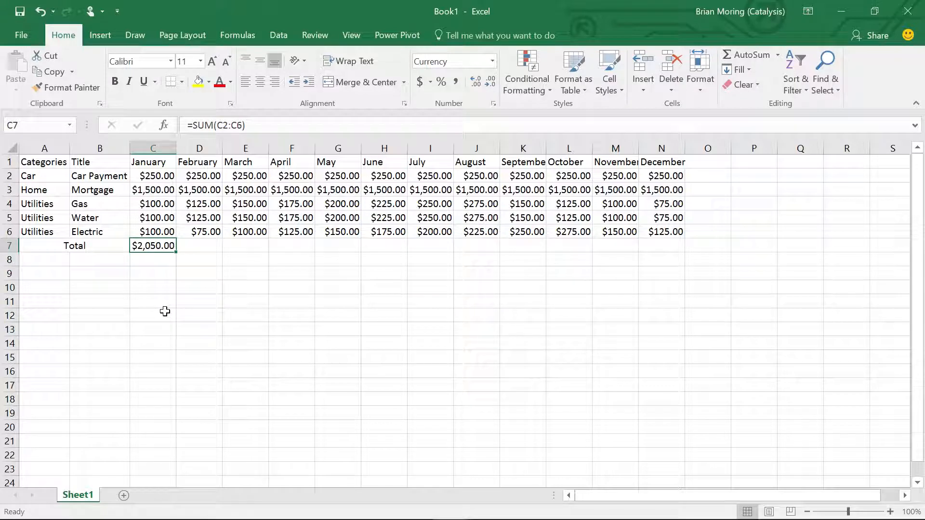
{"action": "left_click", "coordinate": [204, 248]}
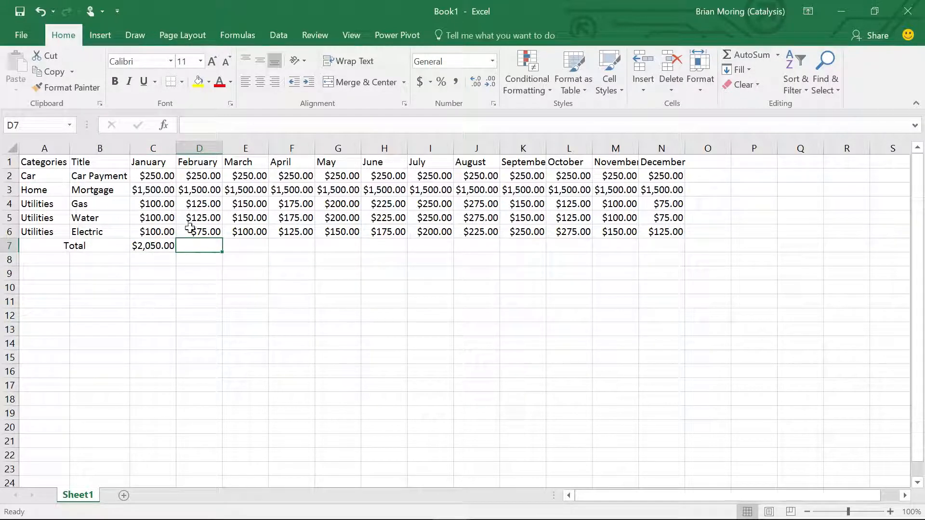
{"action": "left_click", "coordinate": [750, 53]}
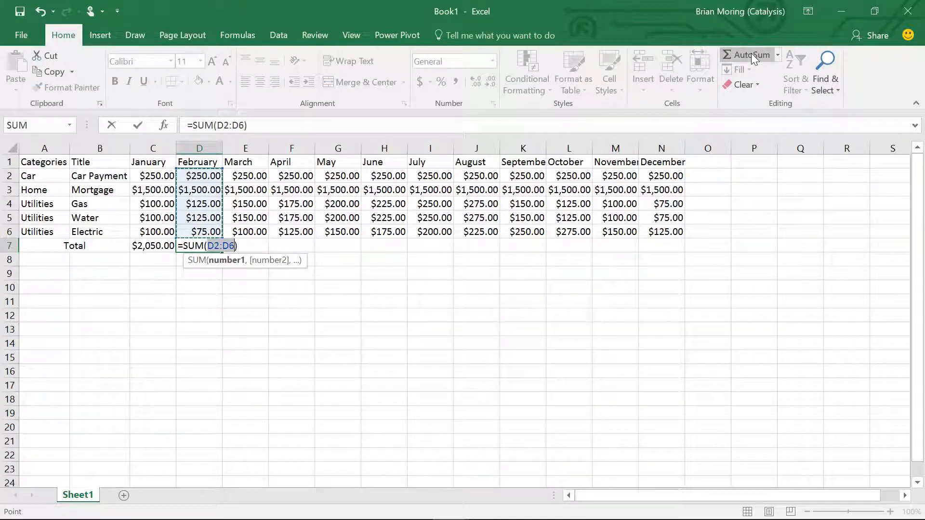
{"action": "key", "text": "Return"}
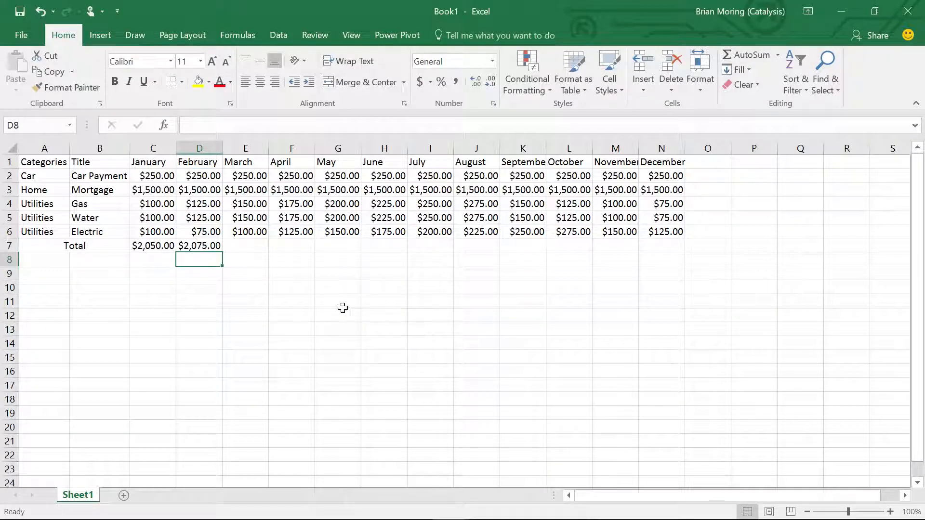
- Fill the February total formula from D7 across March through December in E7:N7
{"action": "left_click", "coordinate": [207, 246]}
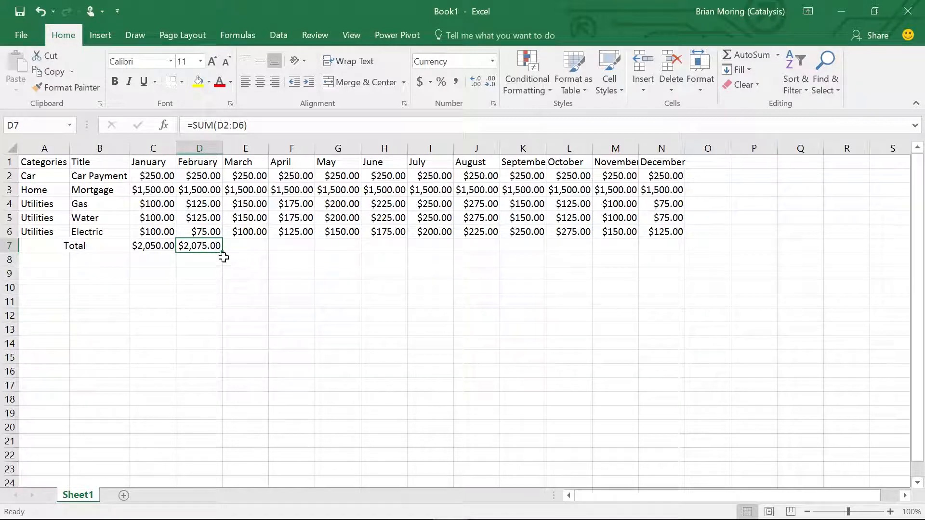
{"action": "left_click_drag", "start_coordinate": [225, 253], "coordinate": [225, 253]}
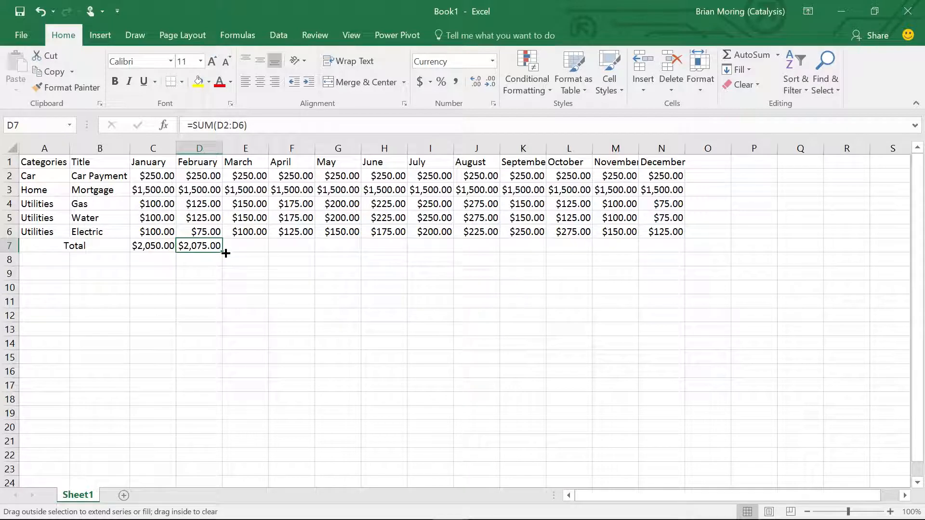
{"action": "left_click_drag", "start_coordinate": [226, 254], "coordinate": [259, 254]}
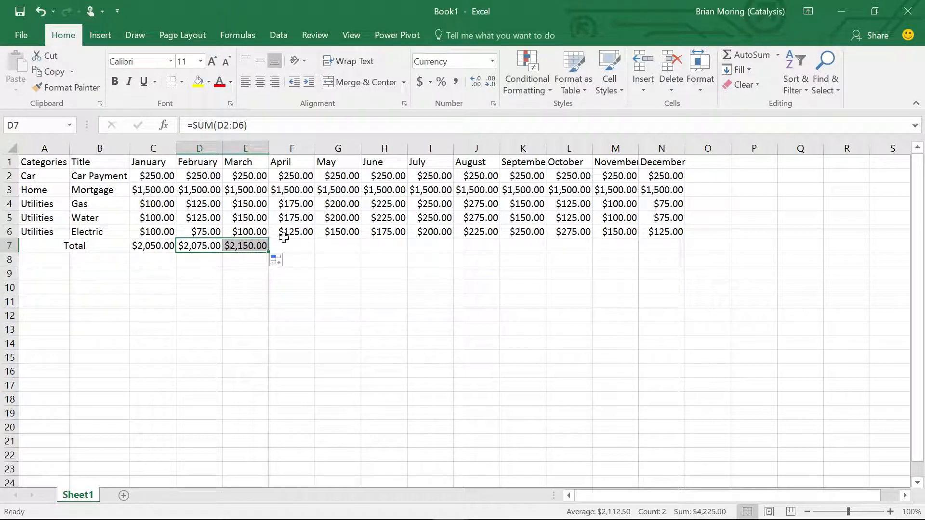
{"action": "left_click", "coordinate": [252, 247]}
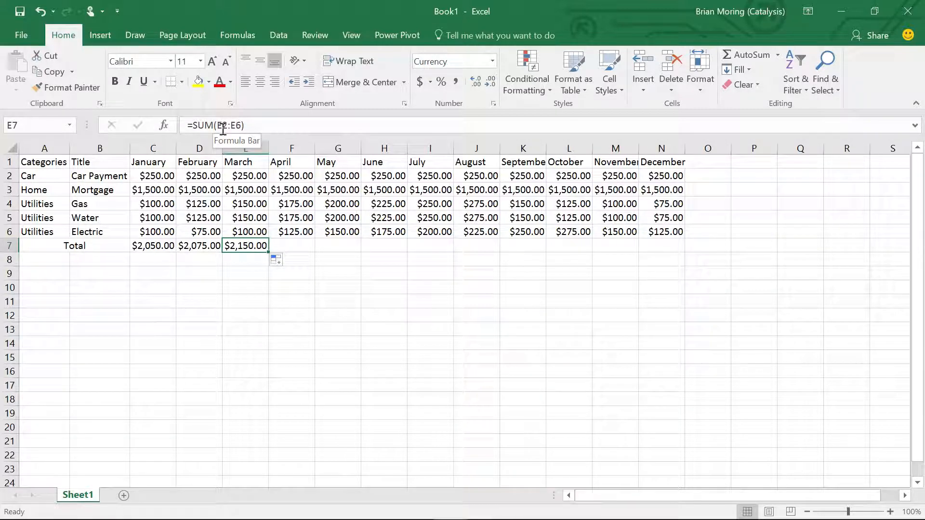
{"action": "left_click_drag", "start_coordinate": [267, 251], "coordinate": [663, 243]}
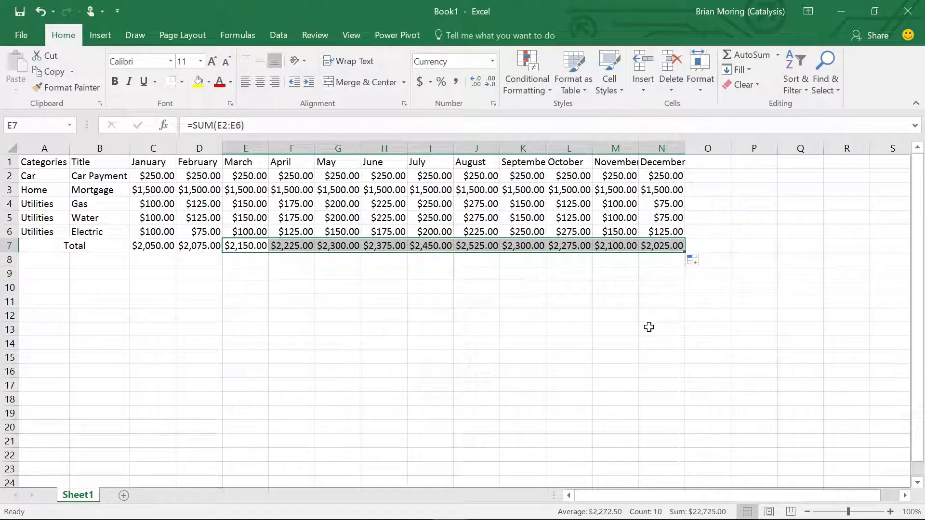
{"action": "left_click", "coordinate": [649, 327]}
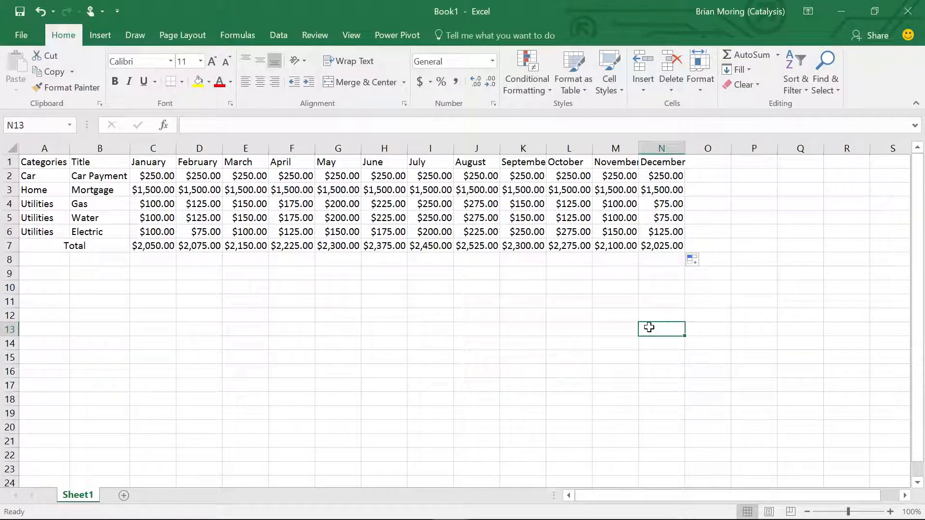
- Add the heading Total in O1 and insert an AutoSum of the Car Payment amounts C2:N2 in O2
{"action": "left_click", "coordinate": [693, 165]}
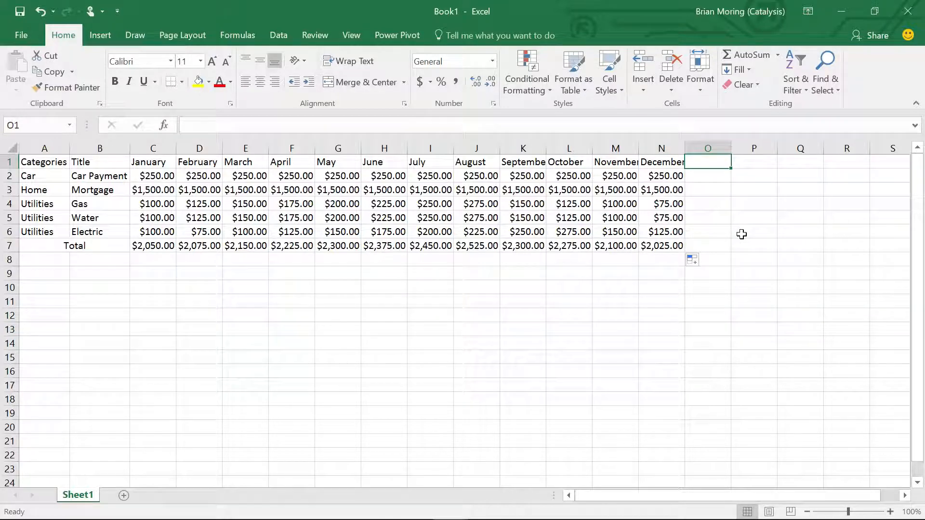
{"action": "type", "text": "Total"}
{"action": "key", "text": "Return"}
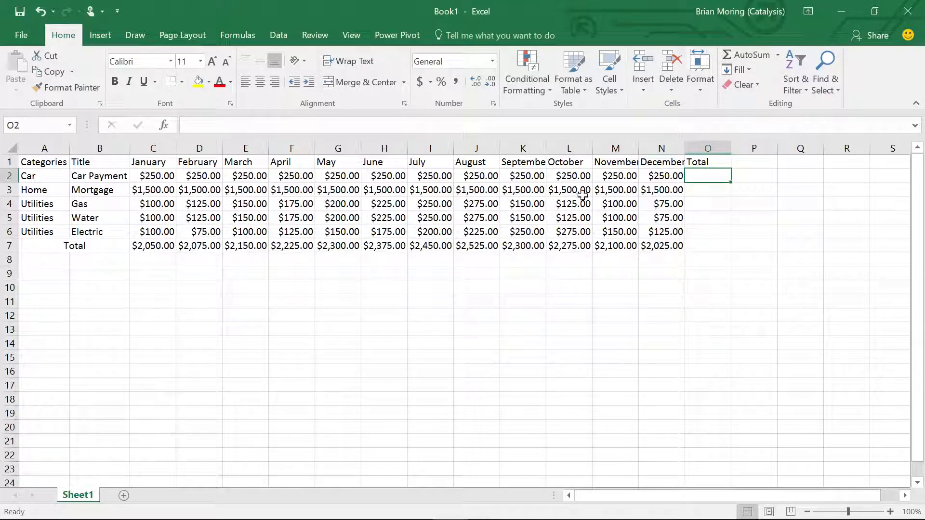
{"action": "left_click", "coordinate": [748, 54]}
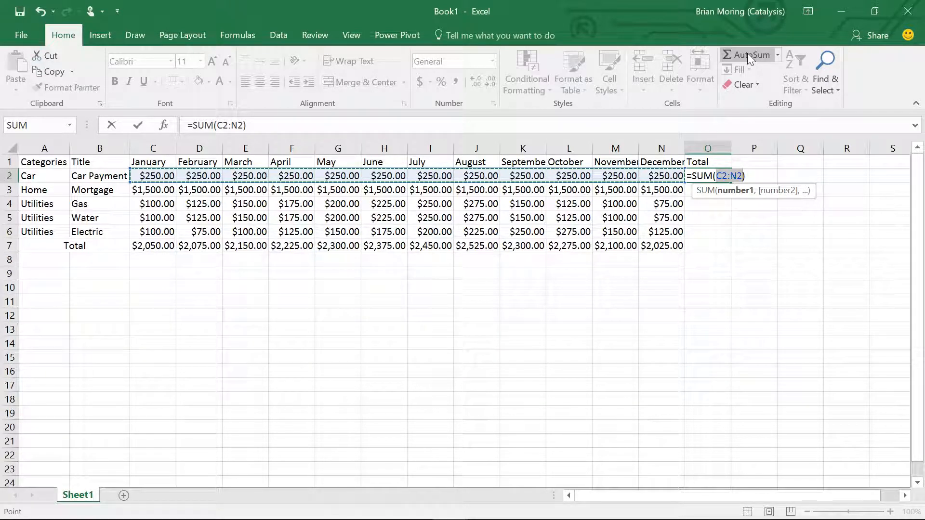
{"action": "key", "text": "Return"}
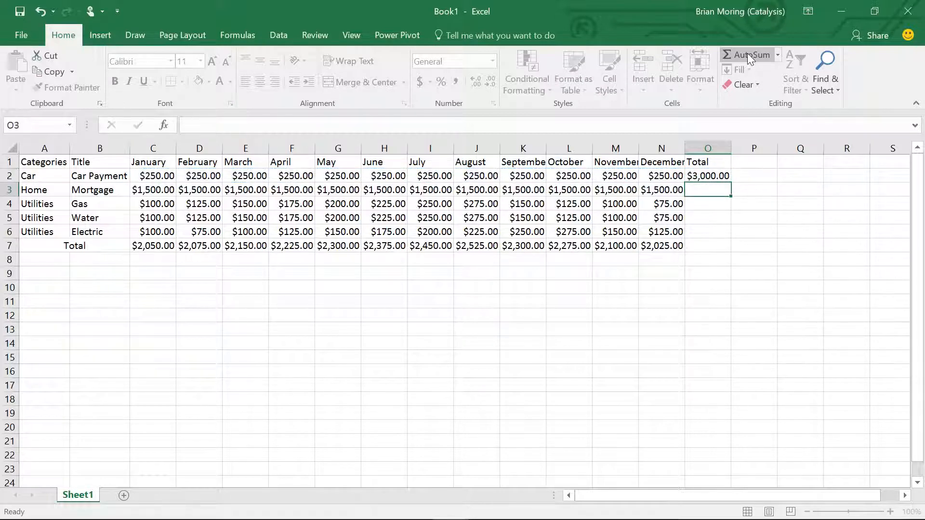
- Fill the O2 total formula down through O6 and autofit the width of column O
{"action": "left_click", "coordinate": [707, 174]}
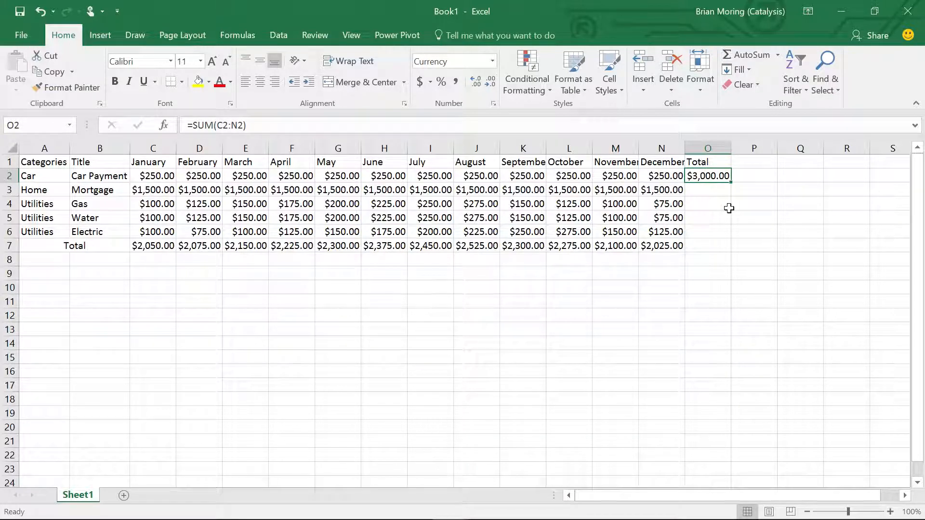
{"action": "left_click_drag", "start_coordinate": [731, 182], "coordinate": [732, 242]}
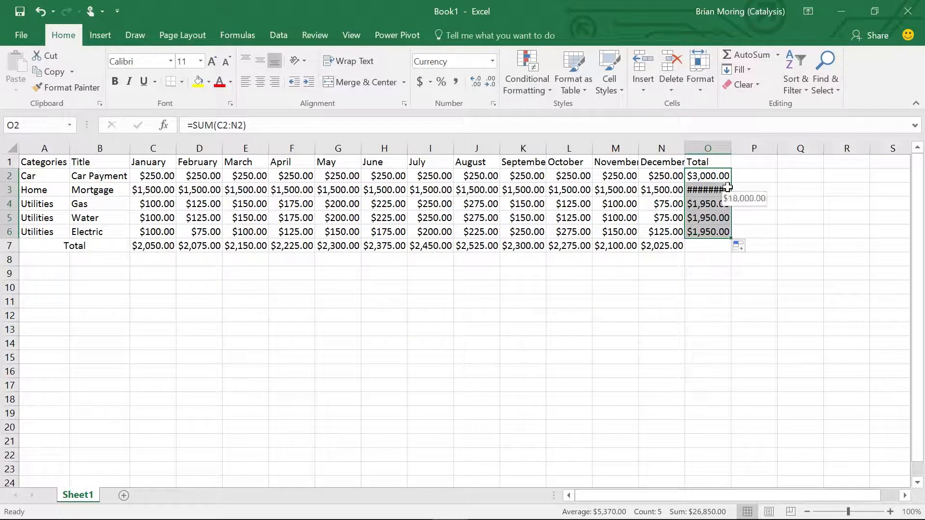
{"action": "double_click", "coordinate": [729, 148]}
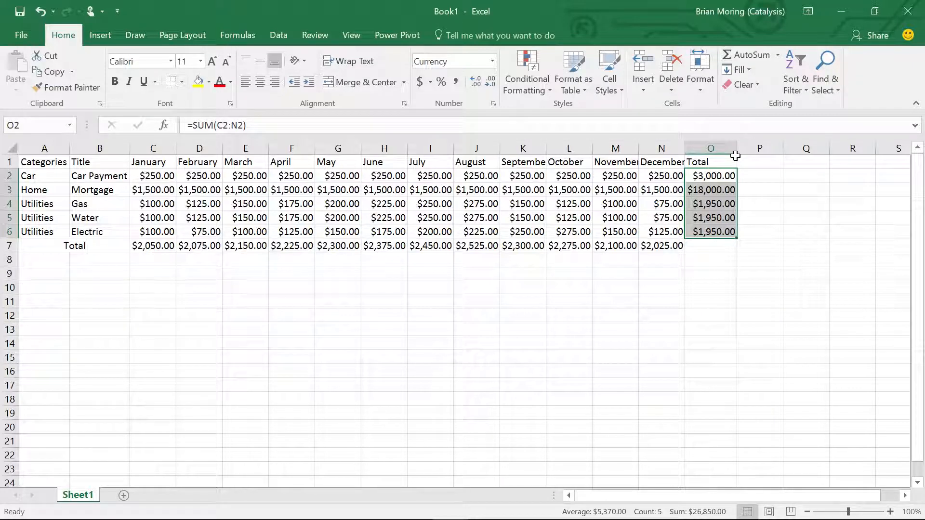
- Fill the December total formula from N7 into O7 to sum the yearly totals in O2:O6
{"action": "left_click", "coordinate": [718, 248]}
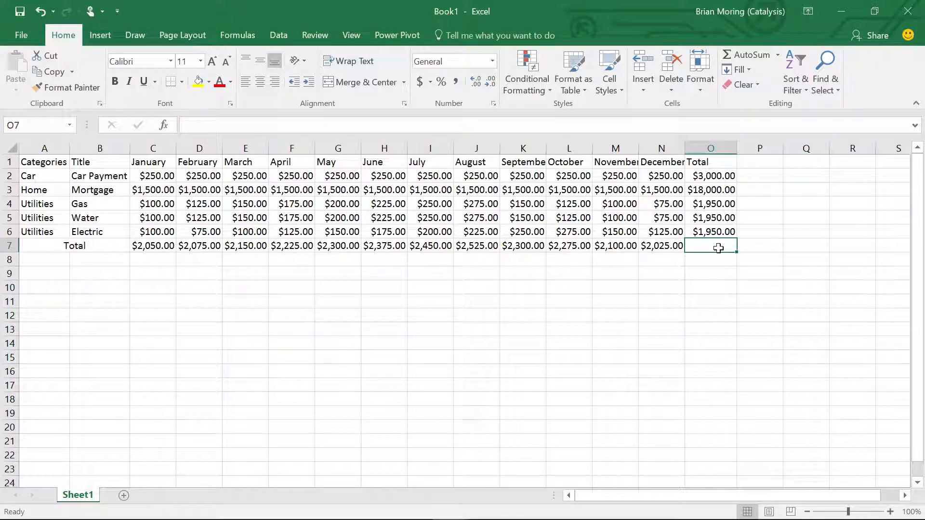
{"action": "left_click", "coordinate": [650, 248]}
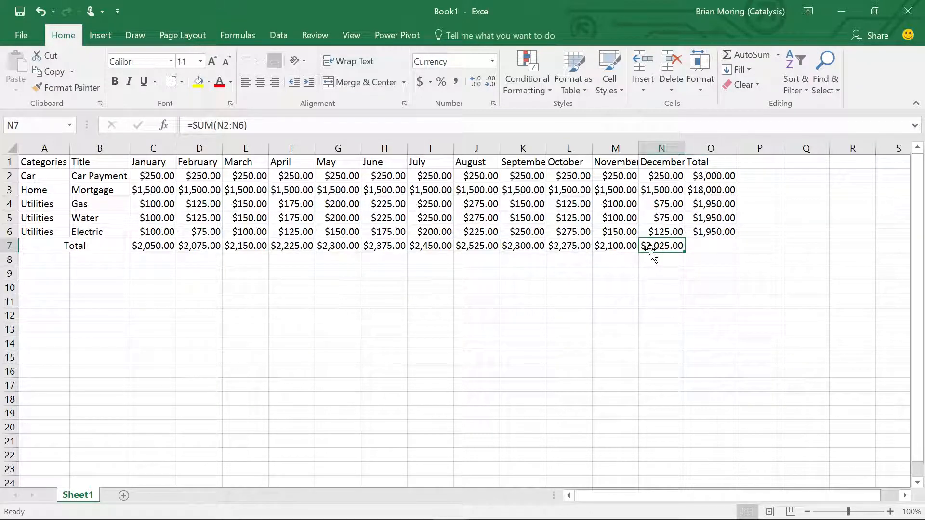
{"action": "left_click_drag", "start_coordinate": [686, 252], "coordinate": [722, 249]}
{"action": "left_click", "coordinate": [728, 291]}
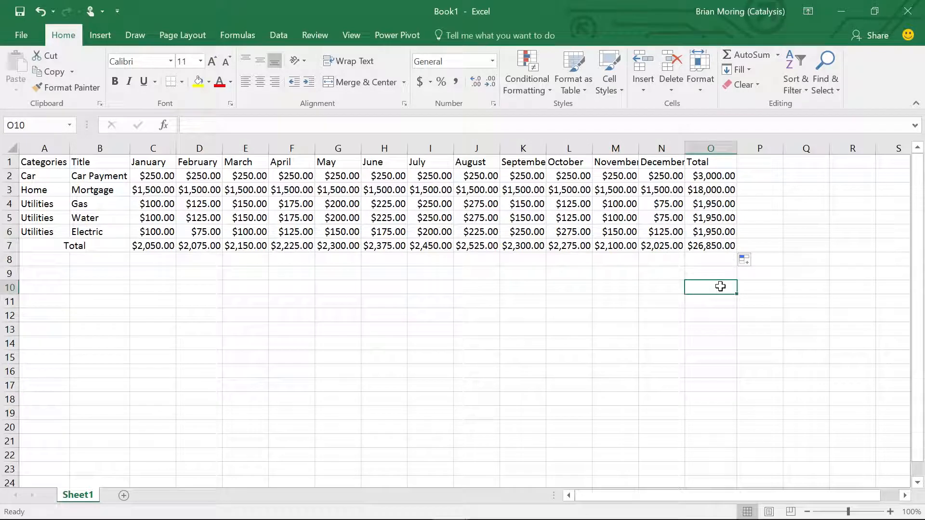
{"action": "left_click", "coordinate": [722, 247]}
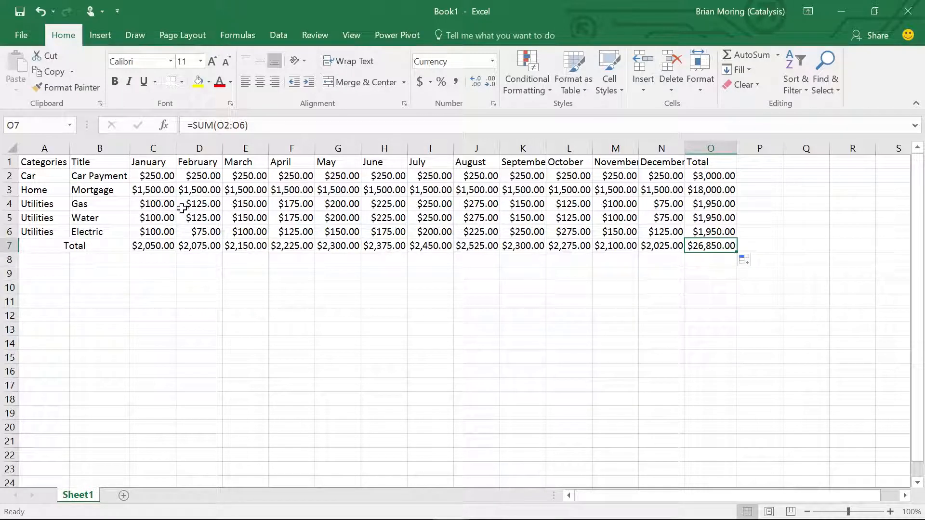
- Change the April Water amount in F5 to 100
{"action": "left_click", "coordinate": [299, 217]}
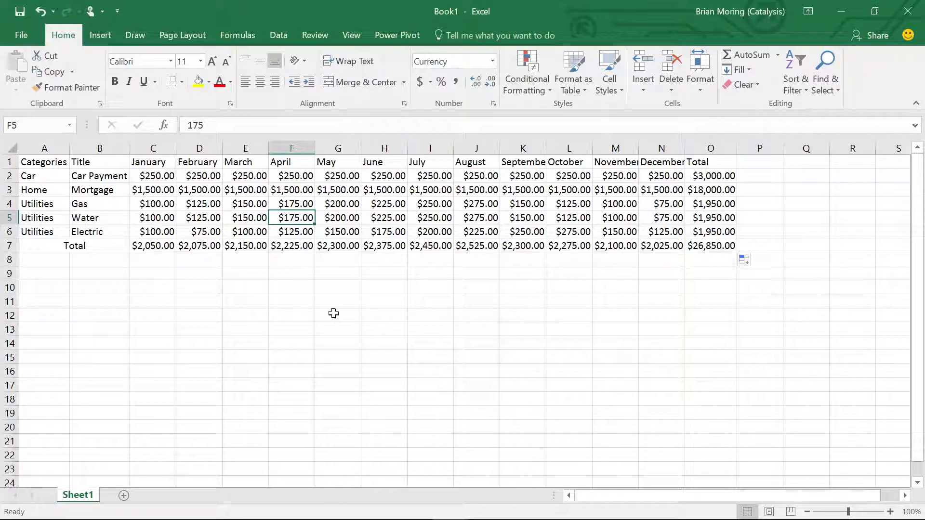
{"action": "type", "text": "100"}
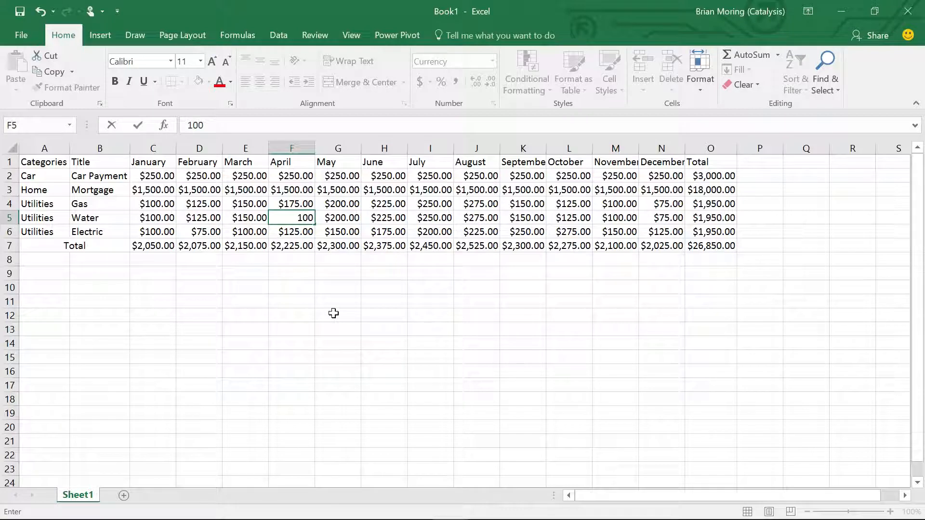
{"action": "key", "text": "Return"}
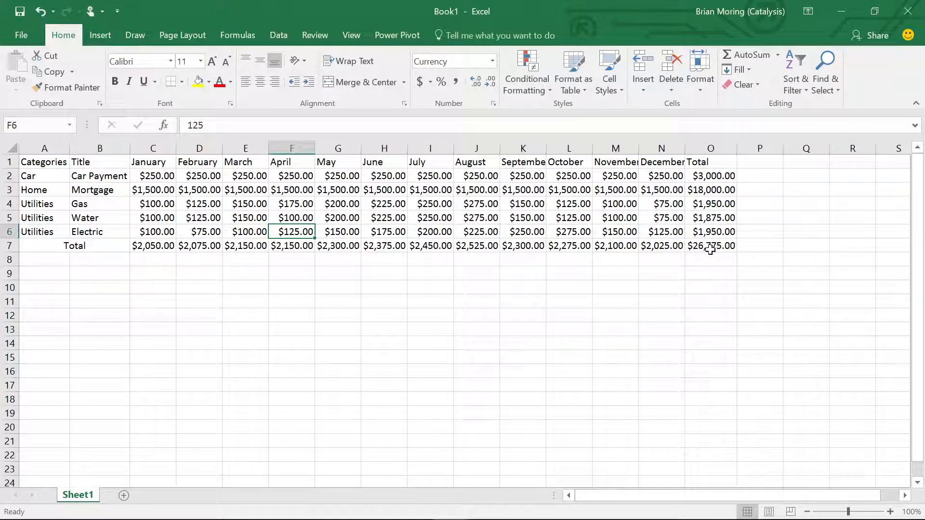
{"action": "left_click", "coordinate": [251, 37]}
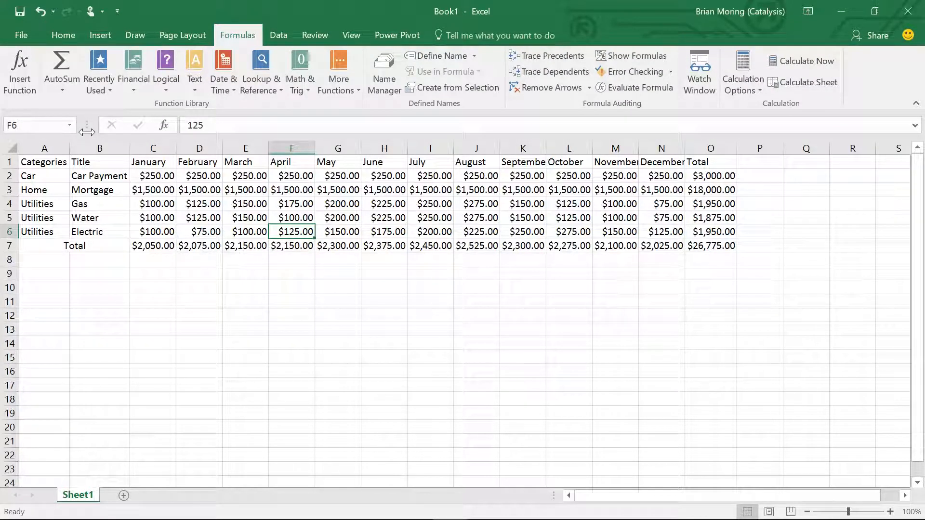
{"action": "left_click", "coordinate": [55, 91]}
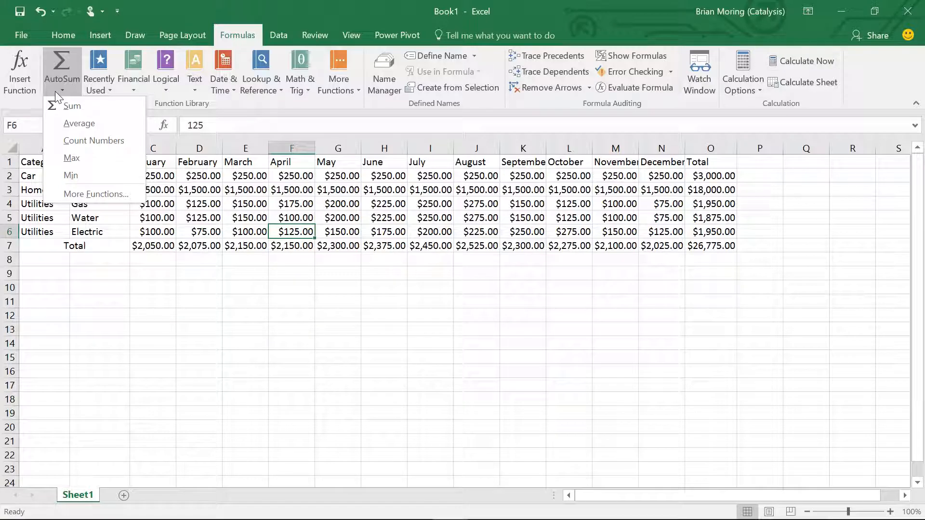
{"action": "left_click", "coordinate": [47, 261]}
{"action": "left_click_drag", "start_coordinate": [47, 261], "coordinate": [74, 259]}
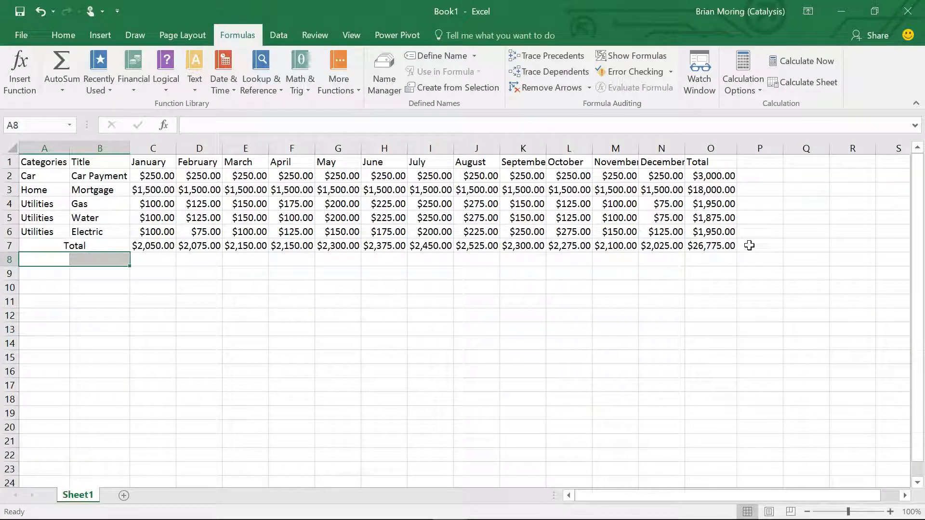
{"action": "left_click", "coordinate": [745, 206]}
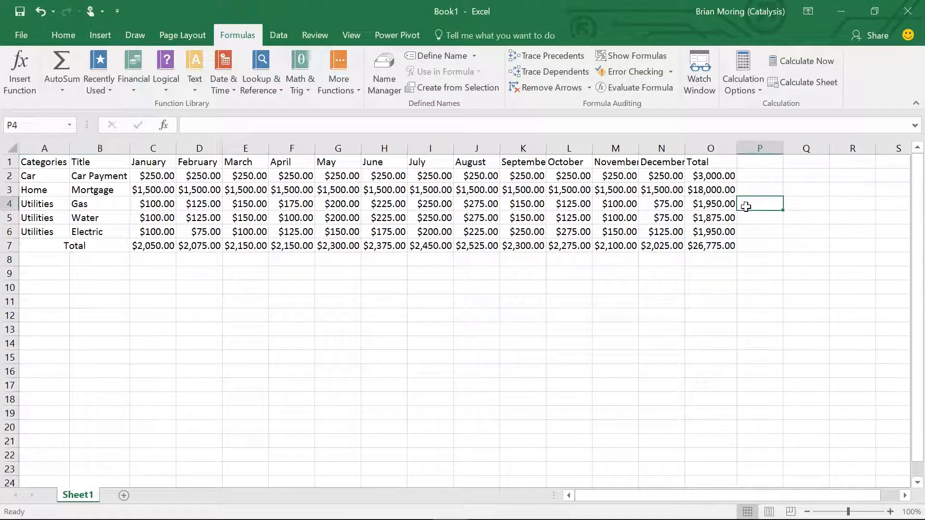
- Enter the heading Average in P1, beside the yearly Total heading
{"action": "left_click", "coordinate": [757, 163]}
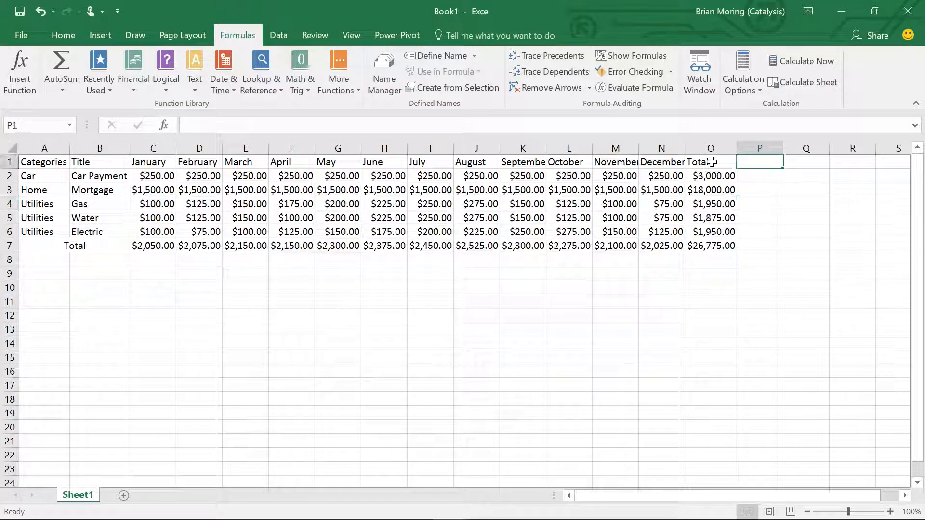
{"action": "type", "text": "Av er"}
{"action": "key", "text": "BackSpace"}
{"action": "key", "text": "BackSpace"}
{"action": "type", "text": "e"}
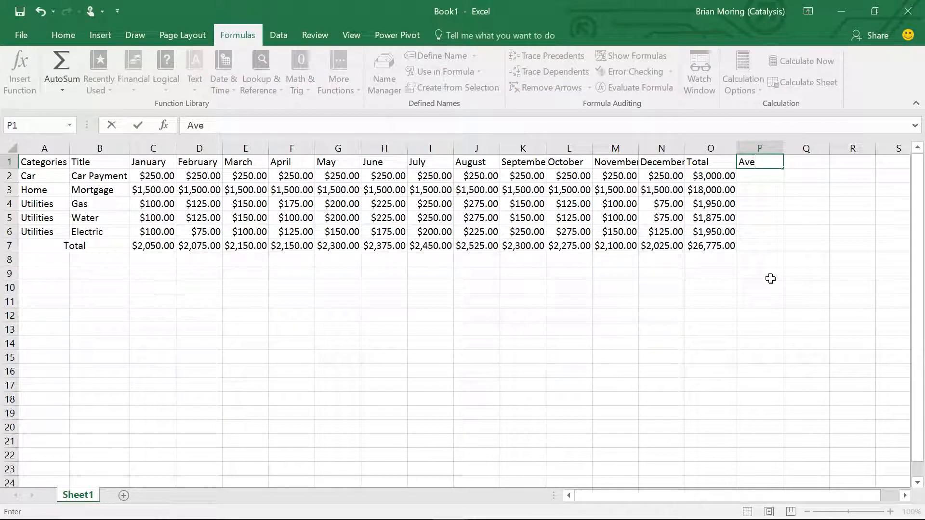
{"action": "type", "text": "rage"}
{"action": "key", "text": "Return"}
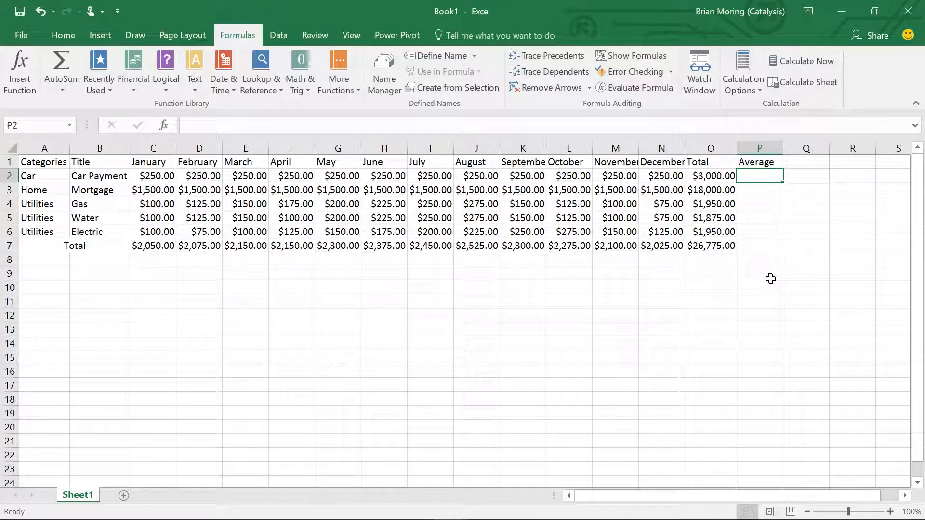
- Enter an AVERAGE formula in P2 for the January to December car payments, limiting the range to C2:N2
{"action": "left_click", "coordinate": [62, 90]}
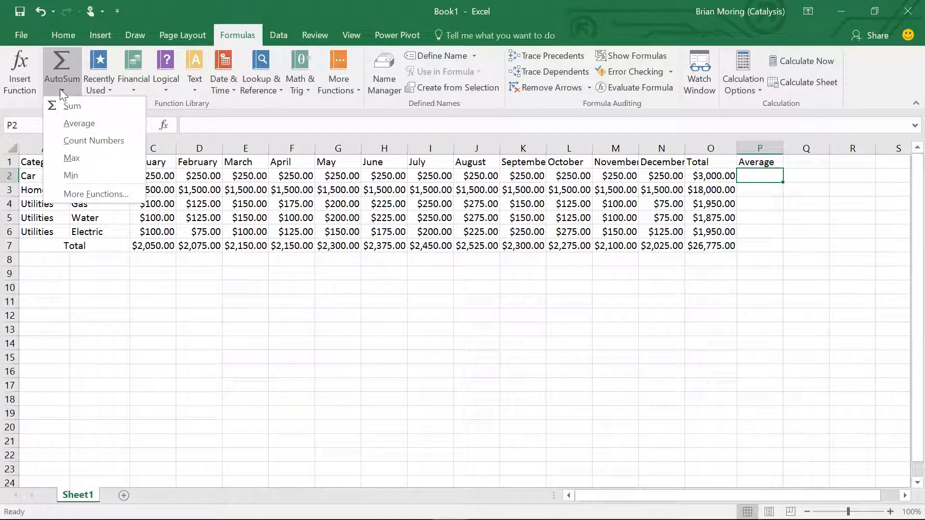
{"action": "left_click", "coordinate": [79, 124]}
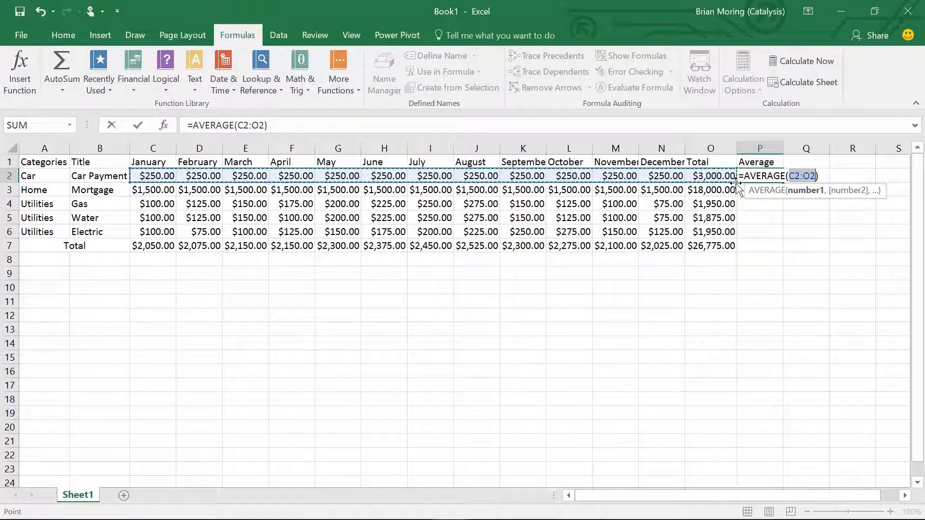
{"action": "left_click_drag", "start_coordinate": [734, 183], "coordinate": [690, 183]}
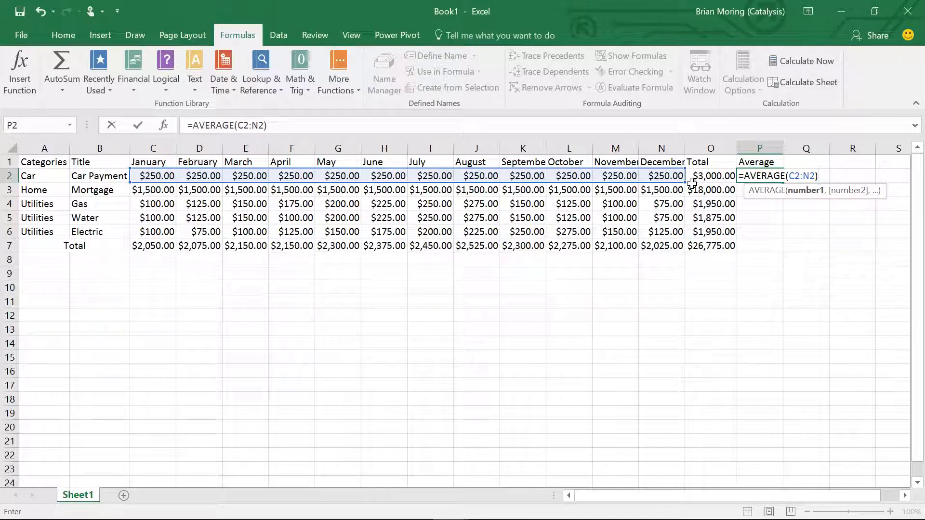
{"action": "key", "text": "Return"}
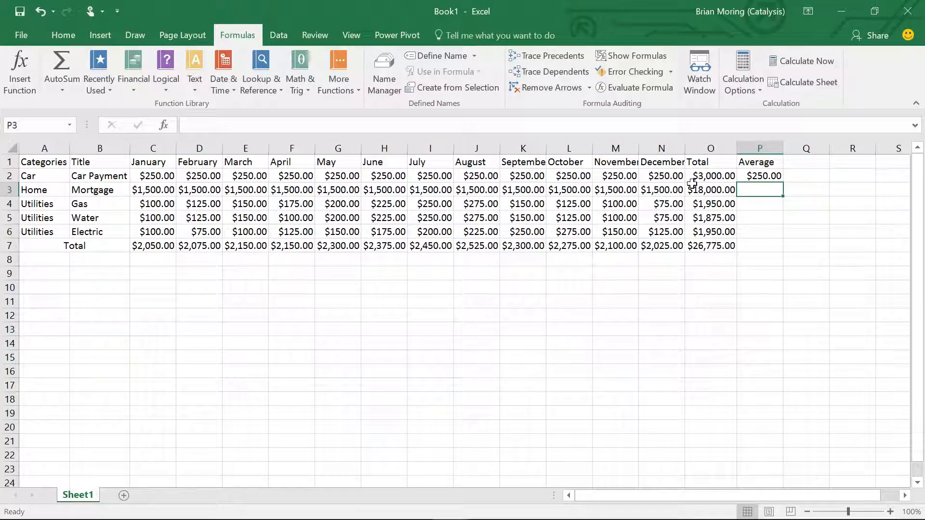
- Fill the P2 average formula down through P7, covering every expense row and the Total row
{"action": "left_click", "coordinate": [762, 177]}
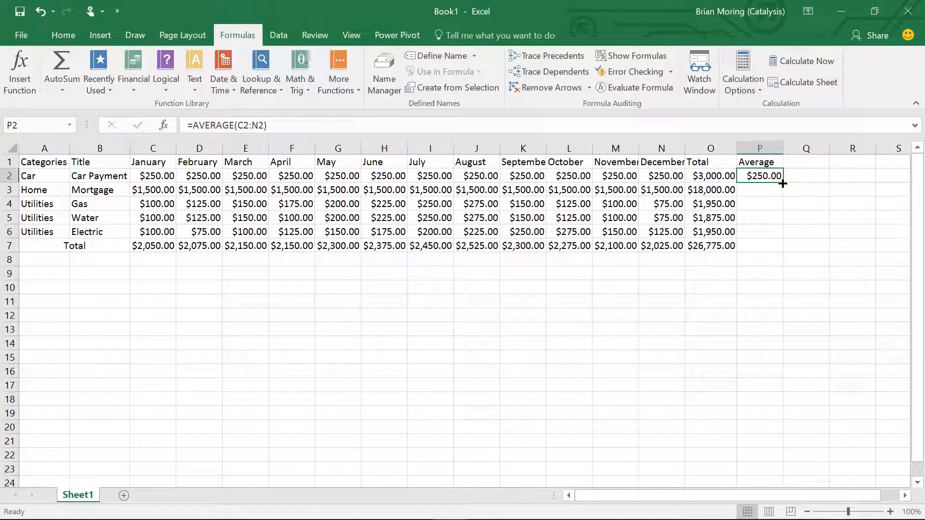
{"action": "left_click_drag", "start_coordinate": [782, 184], "coordinate": [782, 195]}
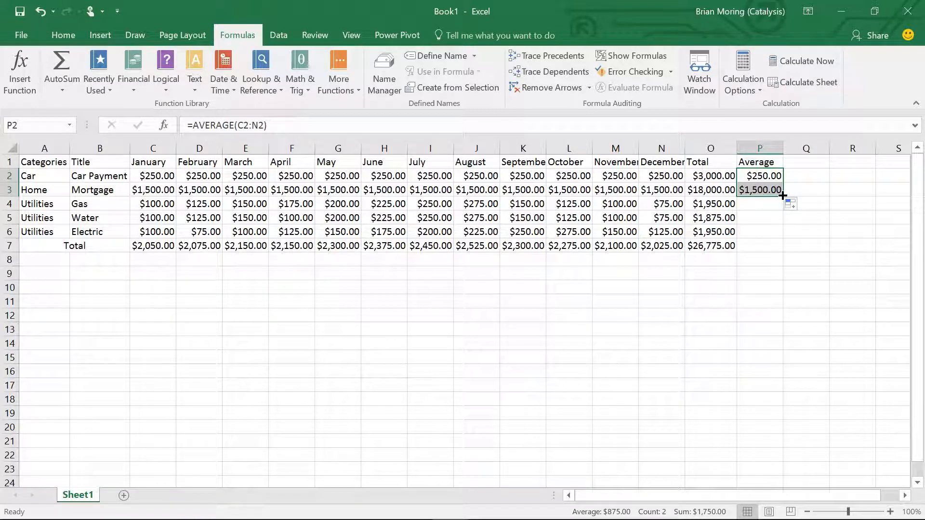
{"action": "left_click_drag", "start_coordinate": [782, 195], "coordinate": [784, 237]}
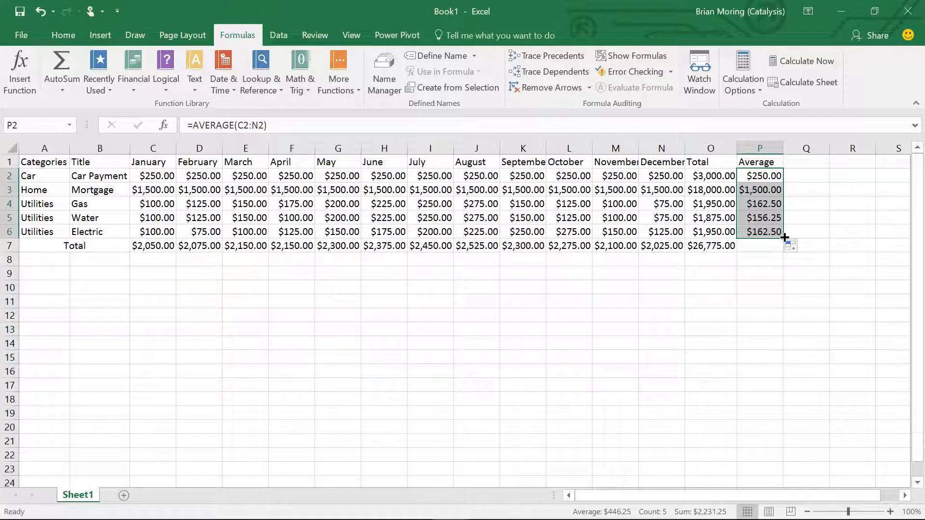
{"action": "left_click_drag", "start_coordinate": [785, 237], "coordinate": [784, 253]}
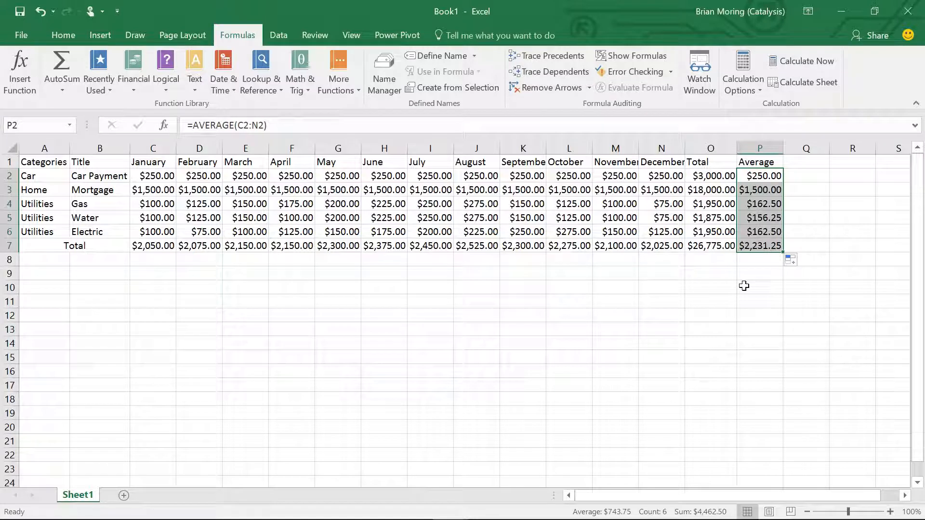
{"action": "left_click", "coordinate": [63, 91]}
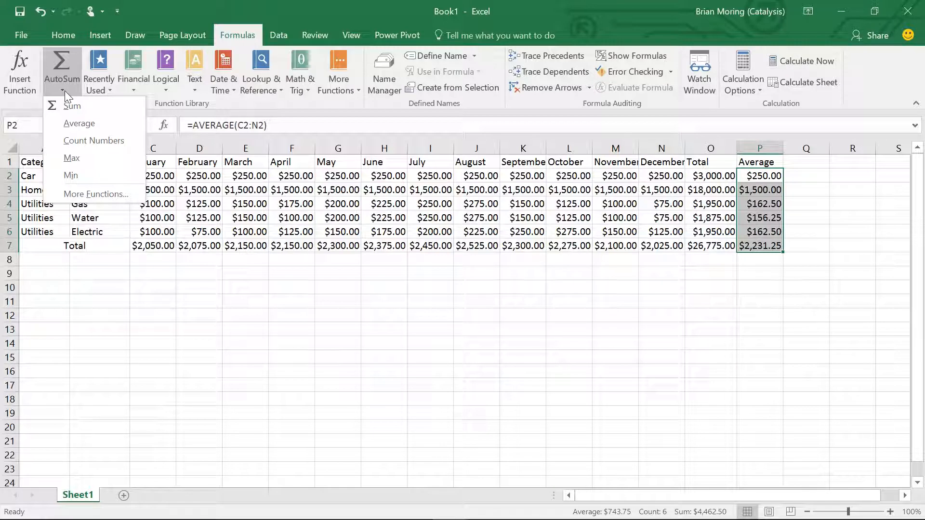
{"action": "left_click", "coordinate": [163, 91]}
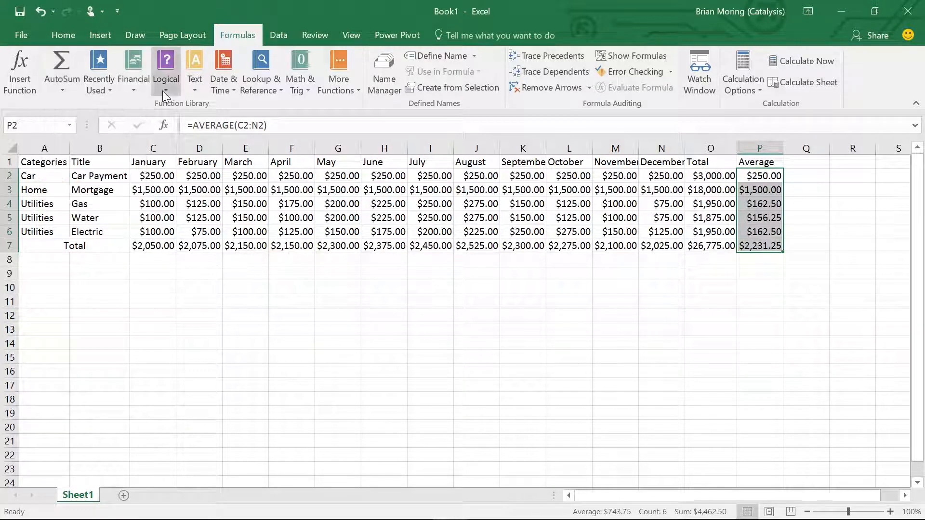
{"action": "left_click", "coordinate": [163, 90]}
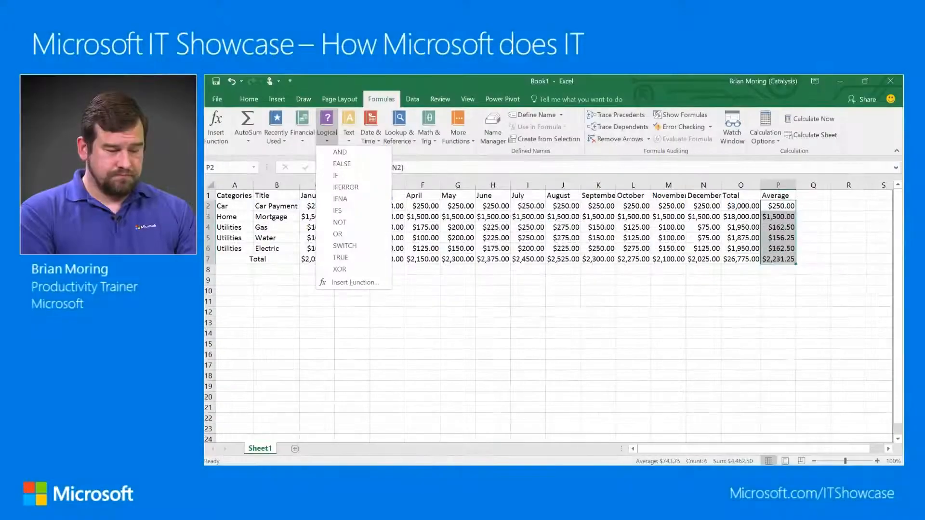
{"action": "key", "text": "alt+Tab"}
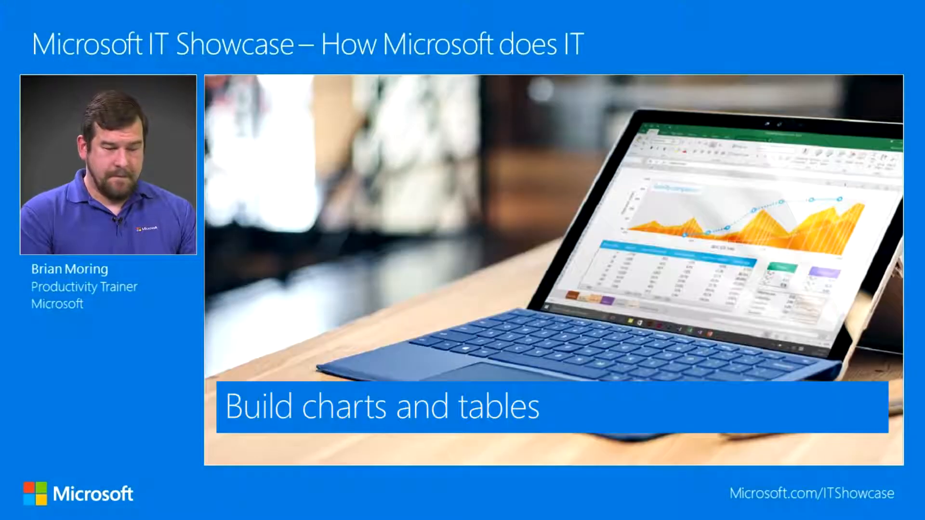
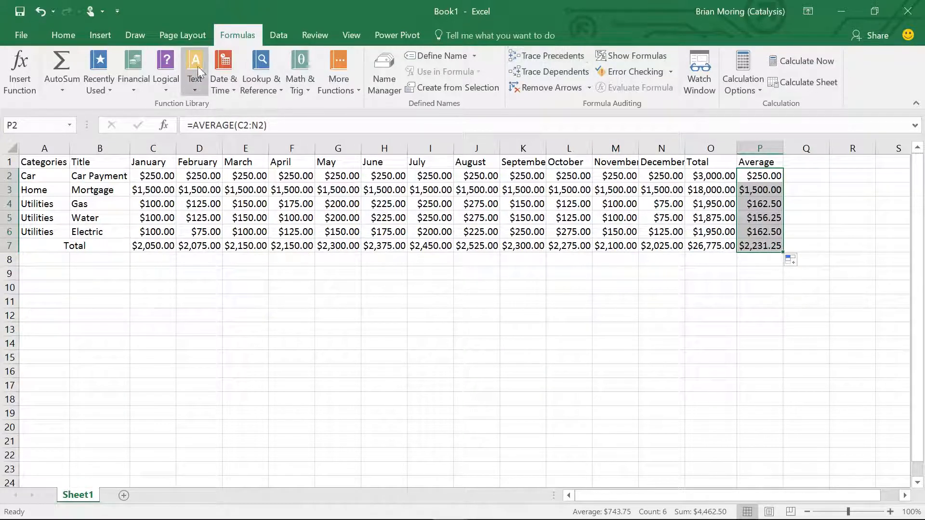
{"action": "left_click", "coordinate": [61, 35]}
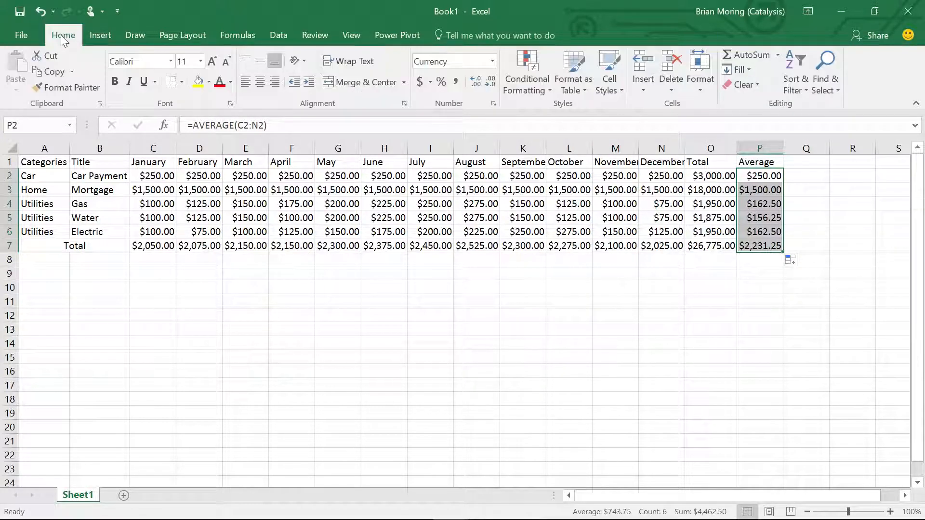
{"action": "left_click", "coordinate": [105, 33]}
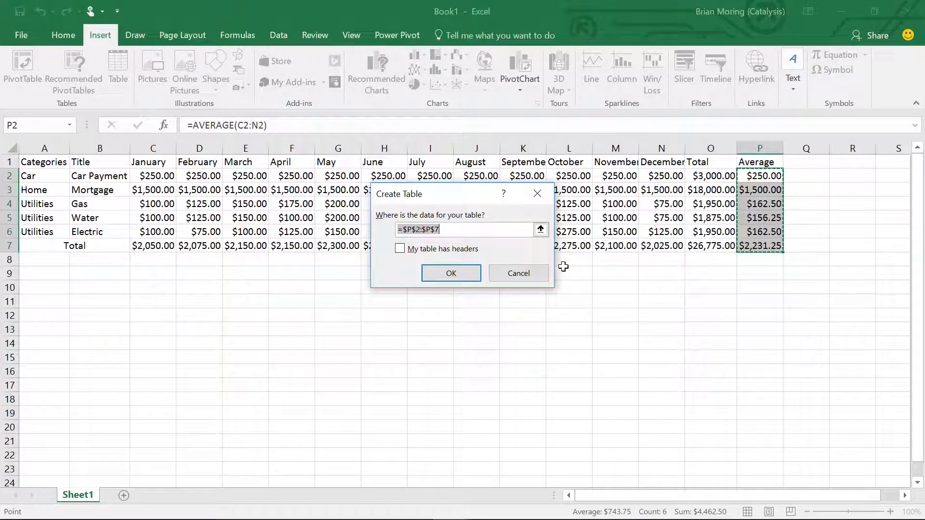
{"action": "left_click", "coordinate": [517, 273]}
{"action": "left_click", "coordinate": [490, 260]}
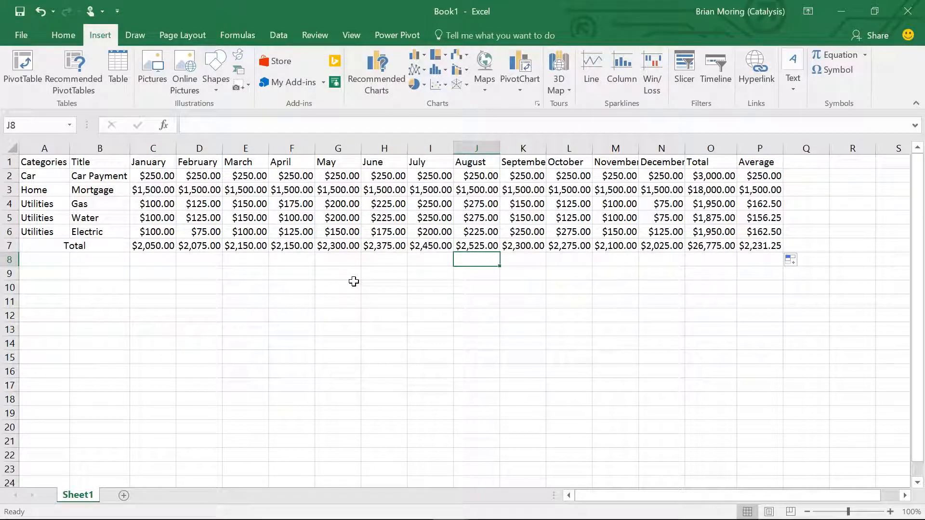
- Convert the whole budget range A1:P7, including the Total row, into a table with headers
{"action": "left_click", "coordinate": [114, 79]}
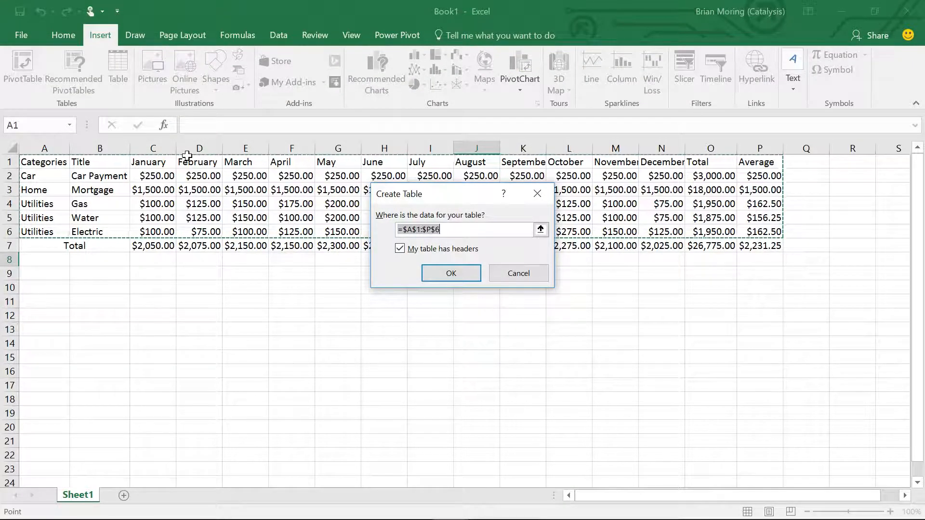
{"action": "left_click_drag", "start_coordinate": [435, 197], "coordinate": [426, 314]}
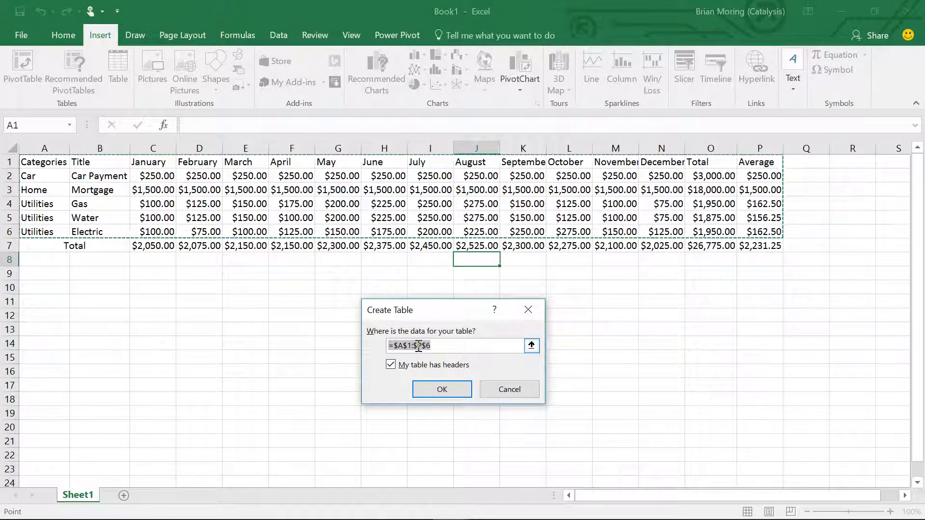
{"action": "left_click", "coordinate": [532, 347]}
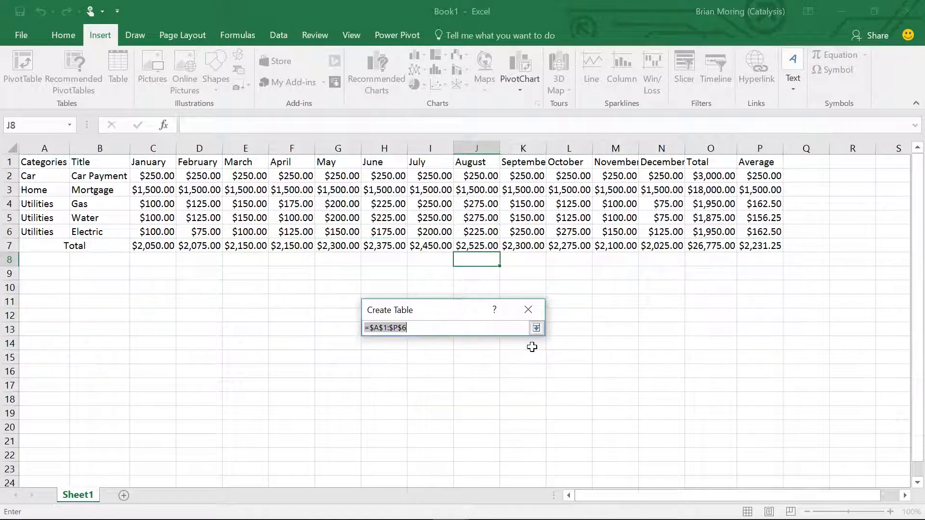
{"action": "left_click_drag", "start_coordinate": [43, 167], "coordinate": [753, 245]}
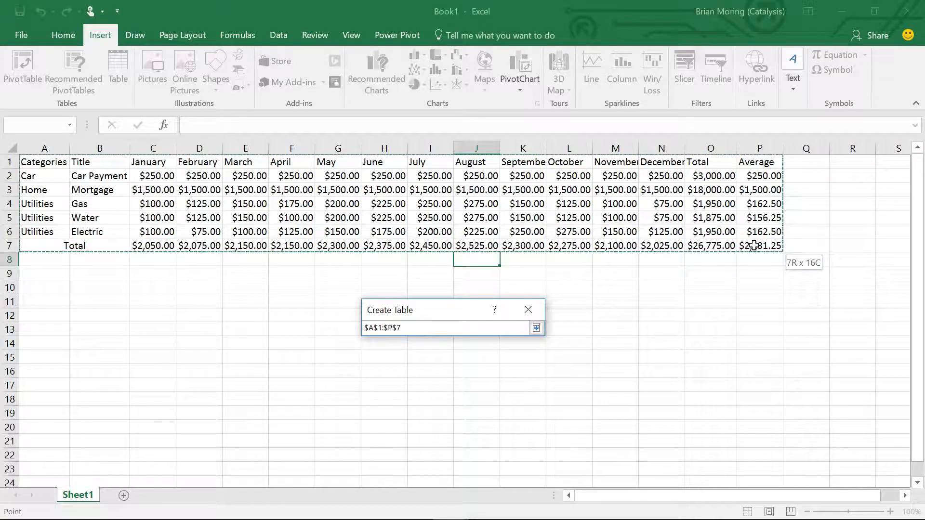
{"action": "left_click_drag", "start_coordinate": [754, 246], "coordinate": [753, 246]}
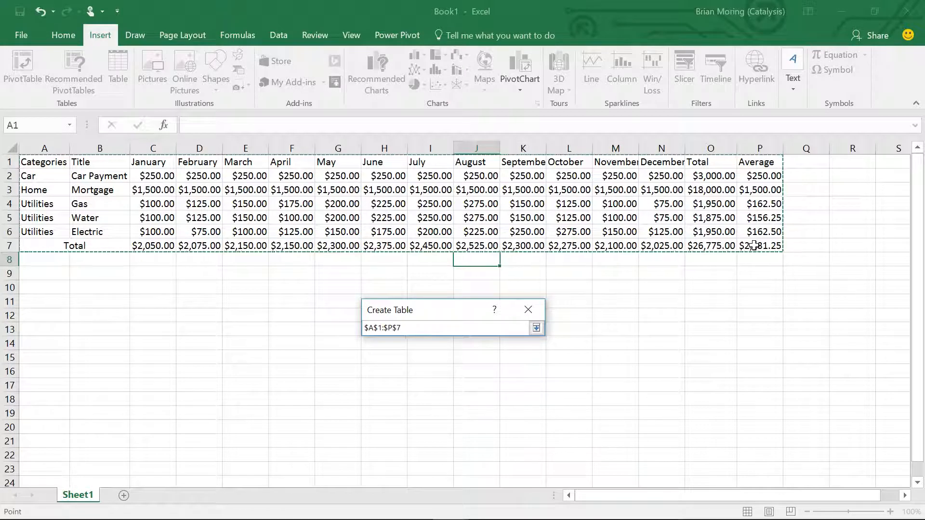
{"action": "left_click", "coordinate": [537, 328]}
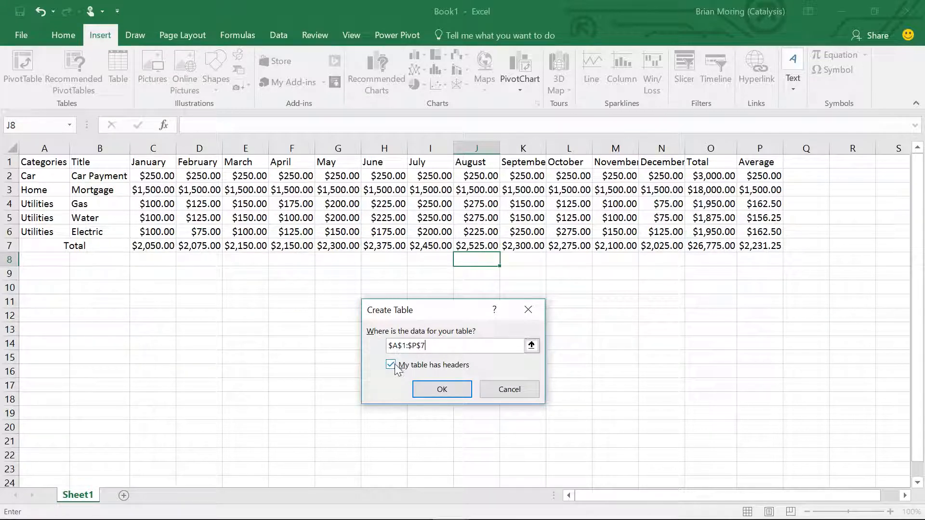
{"action": "left_click", "coordinate": [440, 386]}
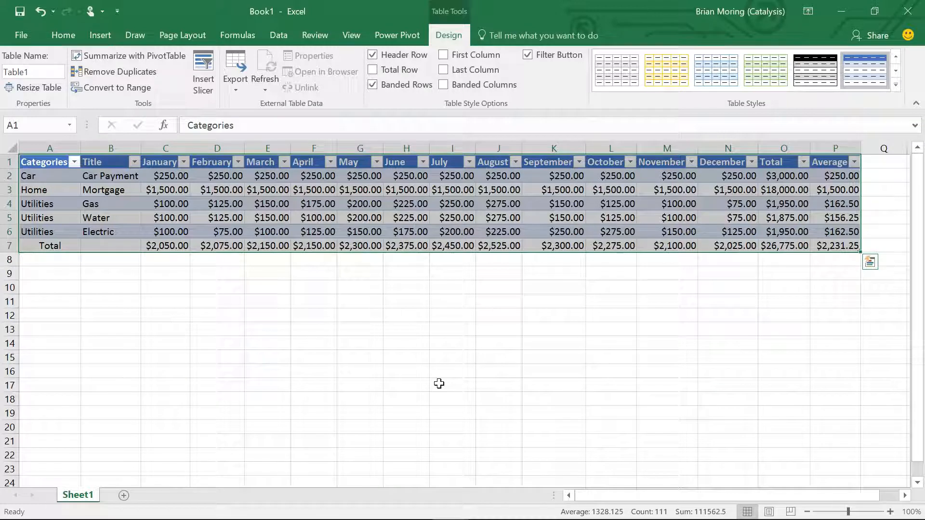
{"action": "left_click", "coordinate": [438, 384]}
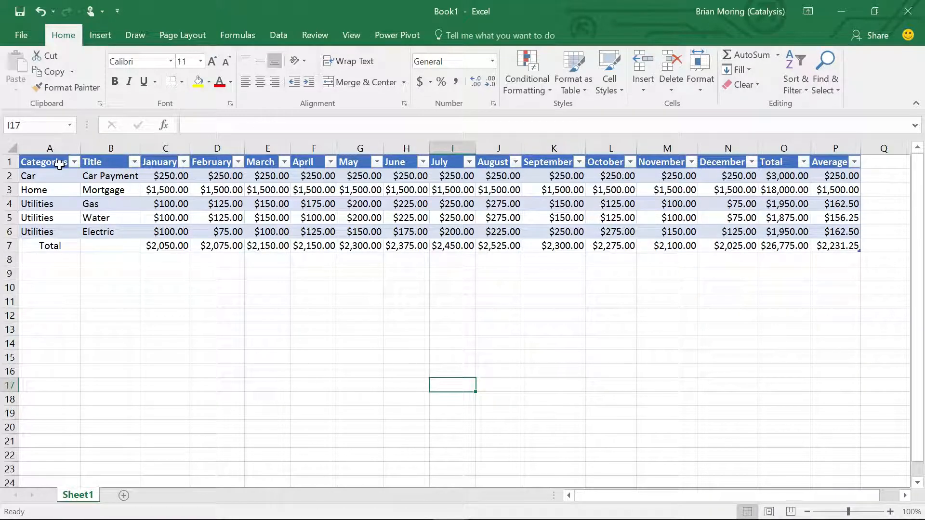
- Filter the table's Categories column to show only the Utilities rows
{"action": "left_click", "coordinate": [75, 162]}
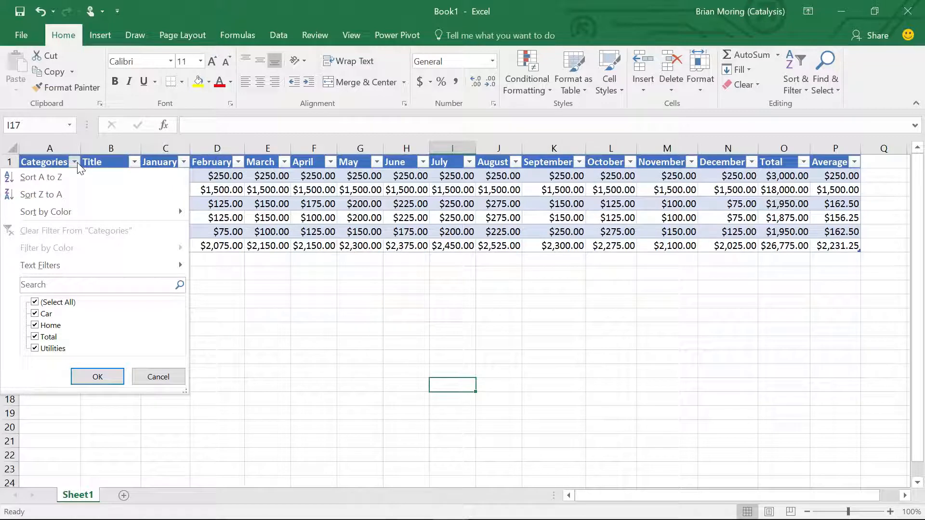
{"action": "left_click", "coordinate": [34, 304]}
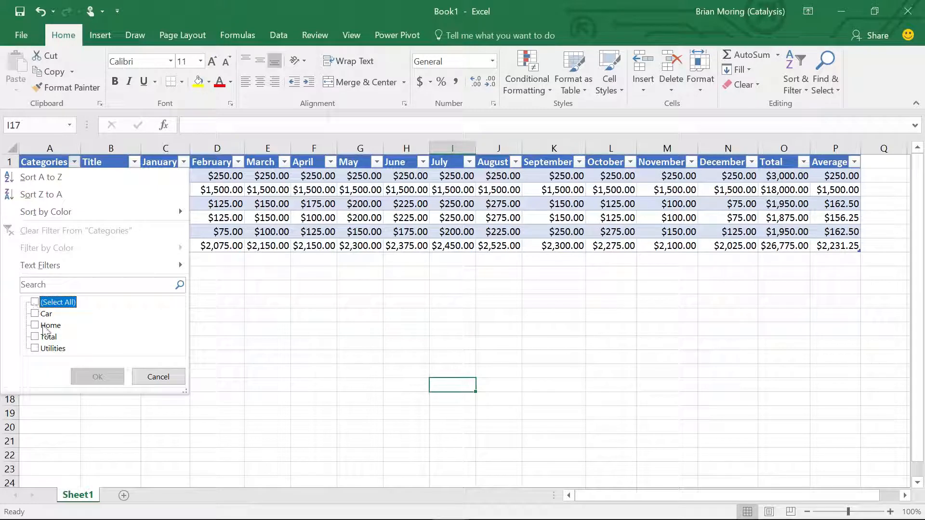
{"action": "left_click", "coordinate": [35, 349]}
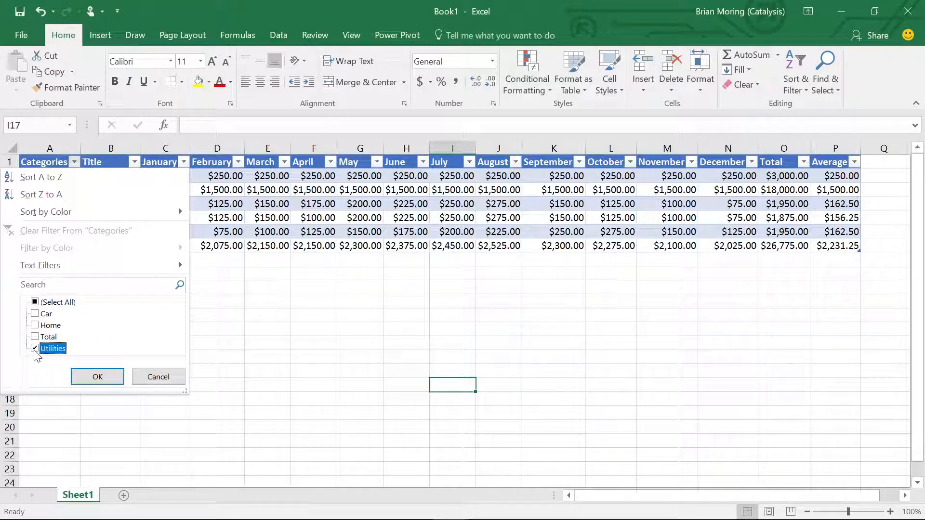
{"action": "left_click", "coordinate": [92, 376]}
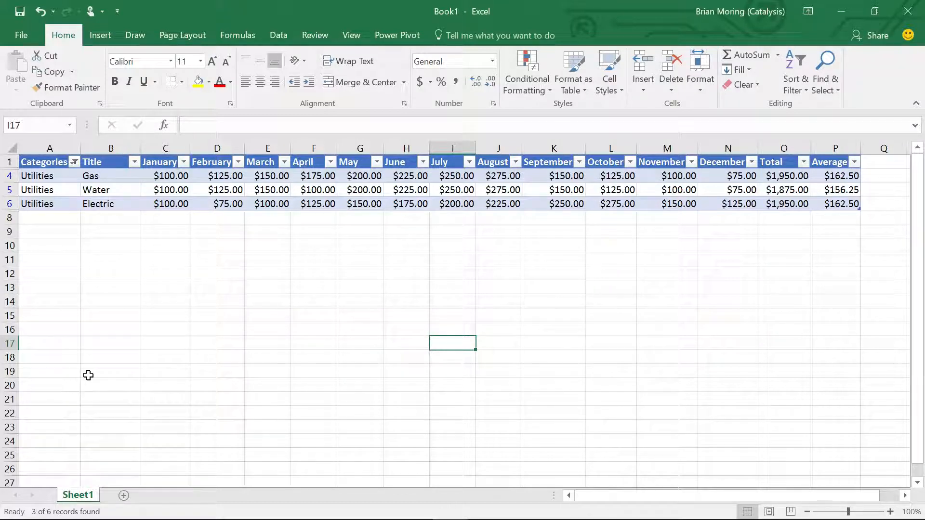
- Add the Total category to the Categories filter so it includes both Total and Utilities
{"action": "left_click", "coordinate": [75, 163]}
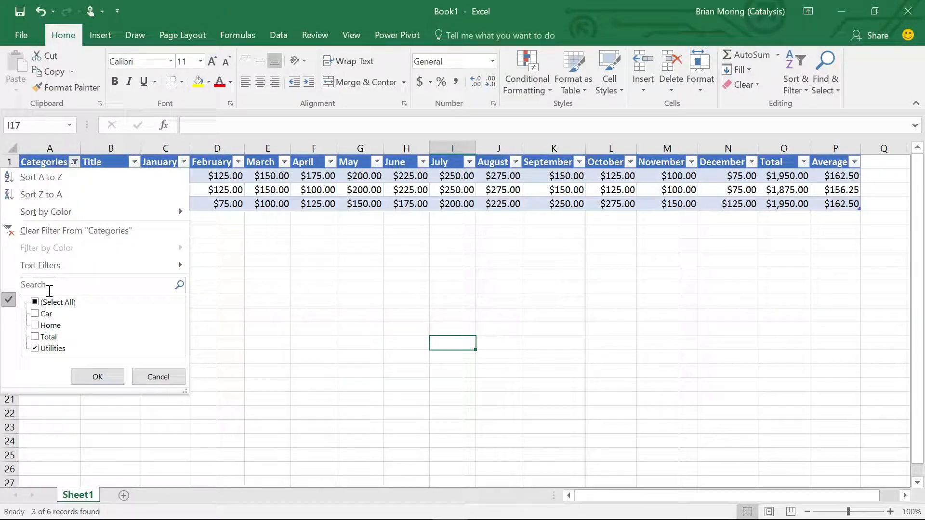
{"action": "left_click", "coordinate": [35, 337]}
{"action": "left_click", "coordinate": [94, 377]}
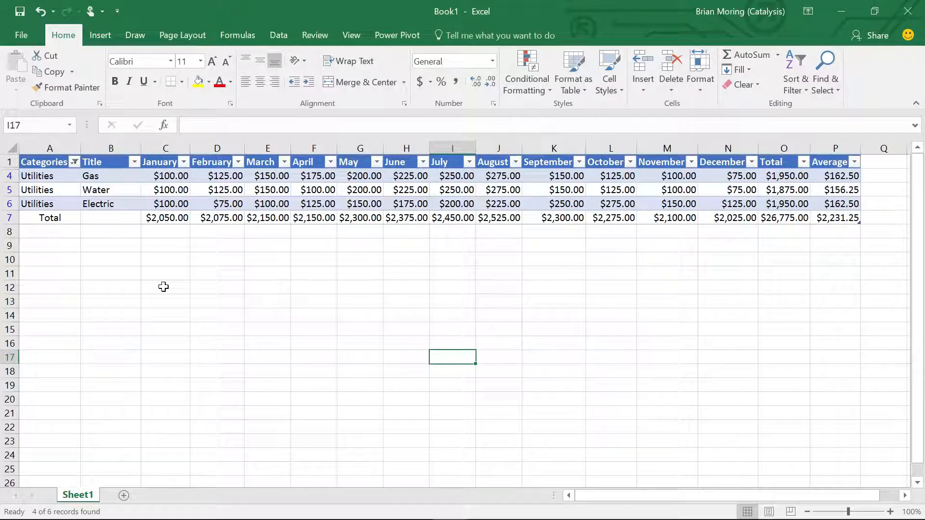
- Insert an AutoSum total for the January column in C8 and check its formula placement and function options
{"action": "left_click", "coordinate": [169, 234]}
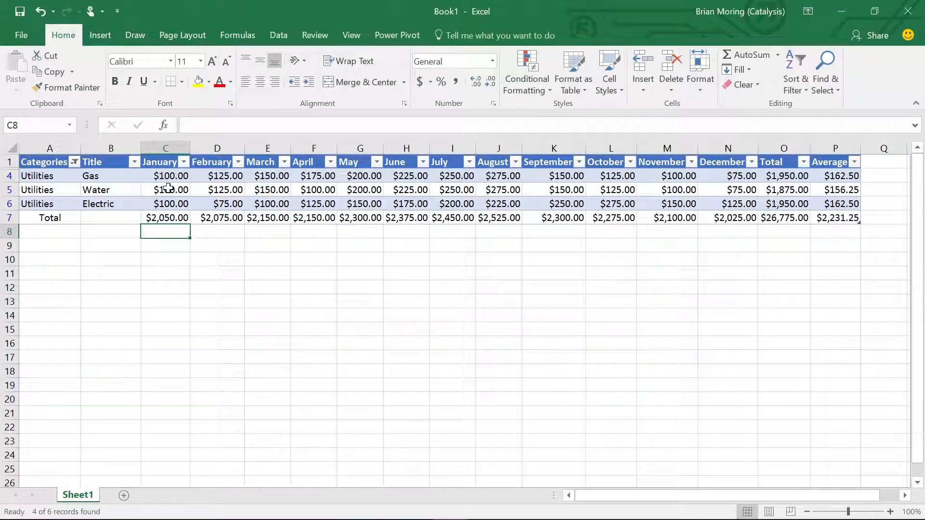
{"action": "left_click", "coordinate": [778, 56]}
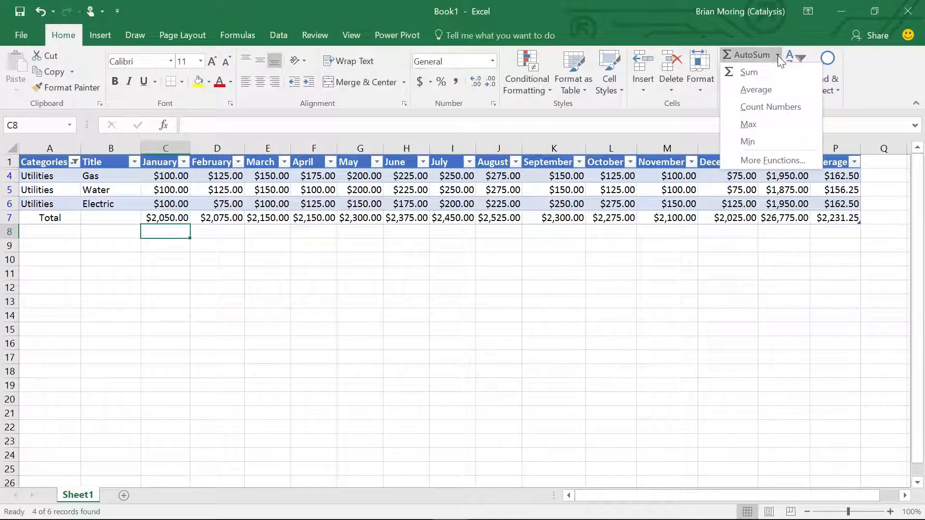
{"action": "left_click", "coordinate": [747, 73]}
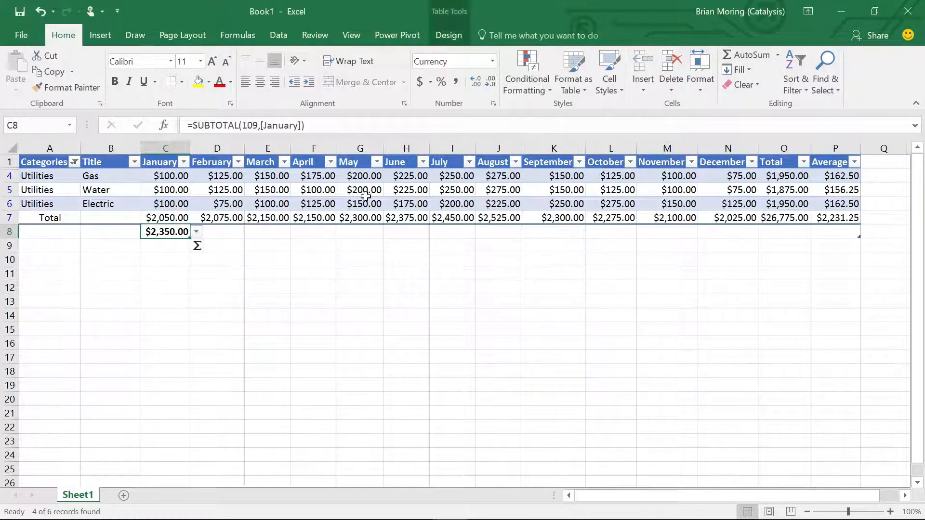
{"action": "left_click", "coordinate": [209, 248]}
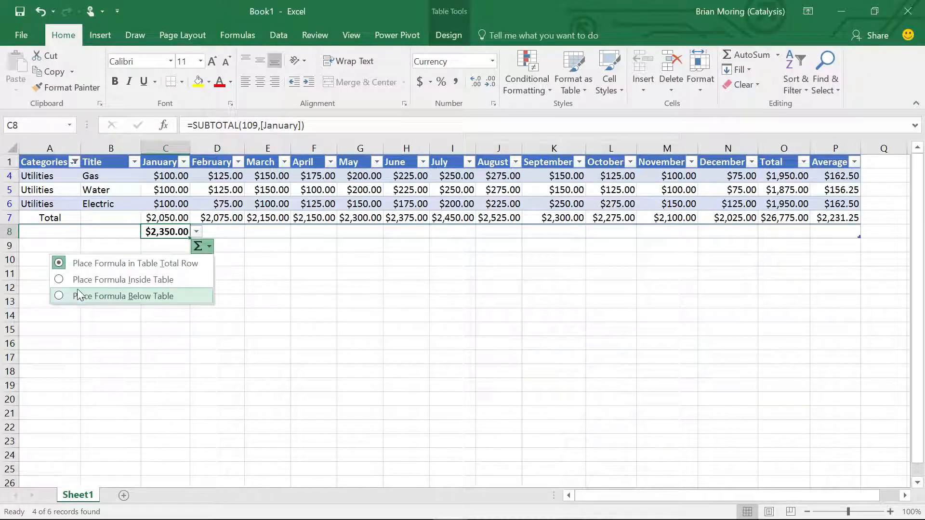
{"action": "left_click", "coordinate": [202, 246]}
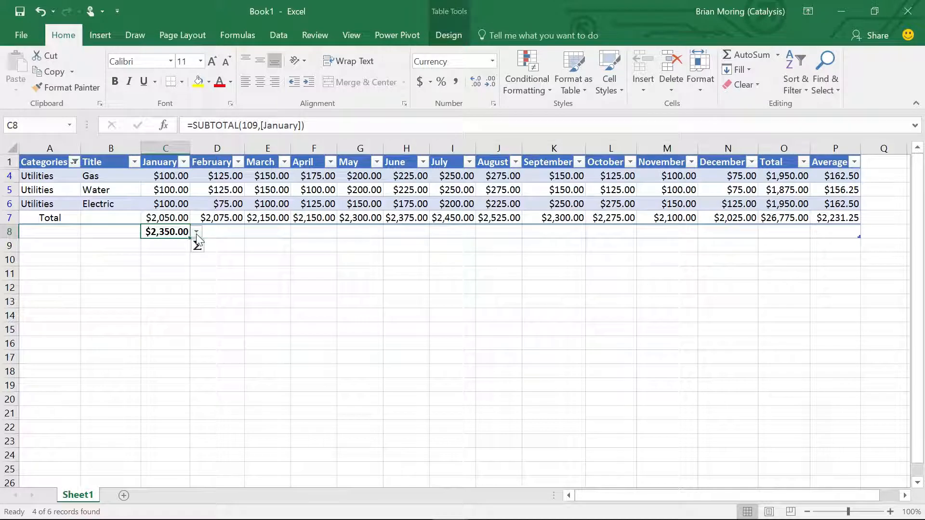
{"action": "left_click", "coordinate": [197, 232]}
{"action": "left_click", "coordinate": [164, 305]}
- Try to replace the C8 formula with =SUBTOTAL(C4:C6), covering only the January utility amounts
{"action": "left_click", "coordinate": [271, 125]}
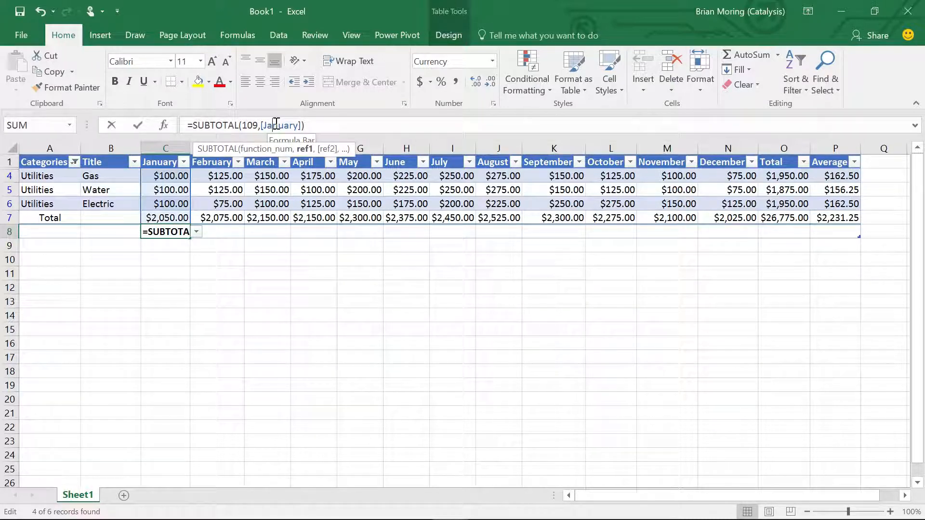
{"action": "left_click_drag", "start_coordinate": [259, 125], "coordinate": [304, 126]}
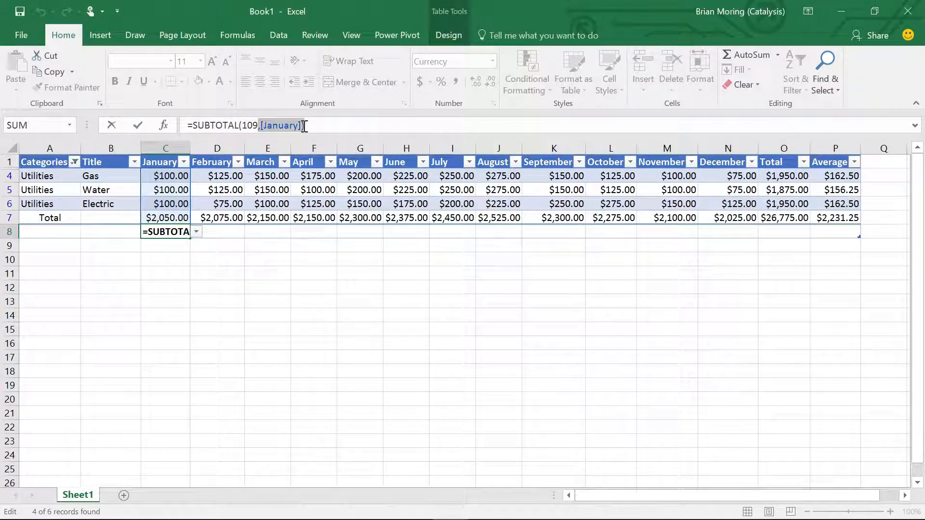
{"action": "key", "text": "Delete"}
{"action": "key", "text": "BackSpace"}
{"action": "key", "text": "BackSpace"}
{"action": "key", "text": "BackSpace"}
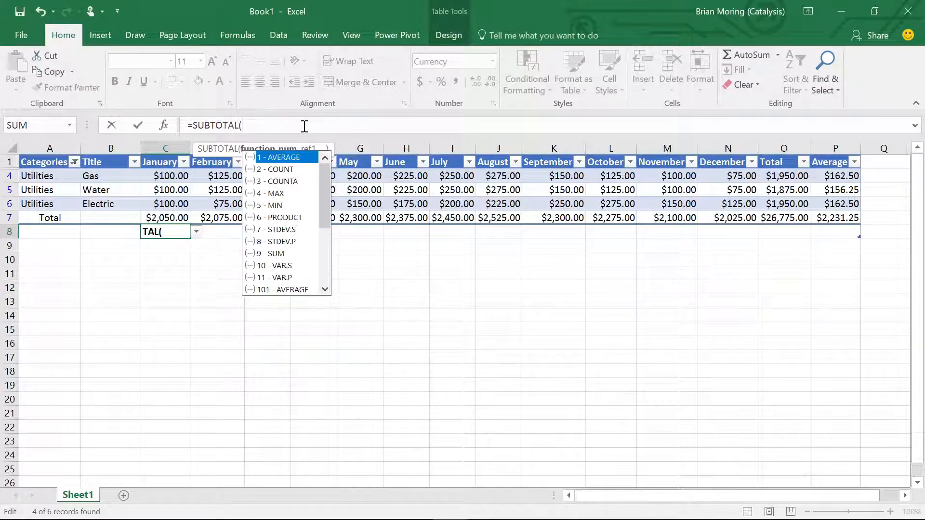
{"action": "left_click_drag", "start_coordinate": [168, 184], "coordinate": [169, 201]}
{"action": "type", "text": ")"}
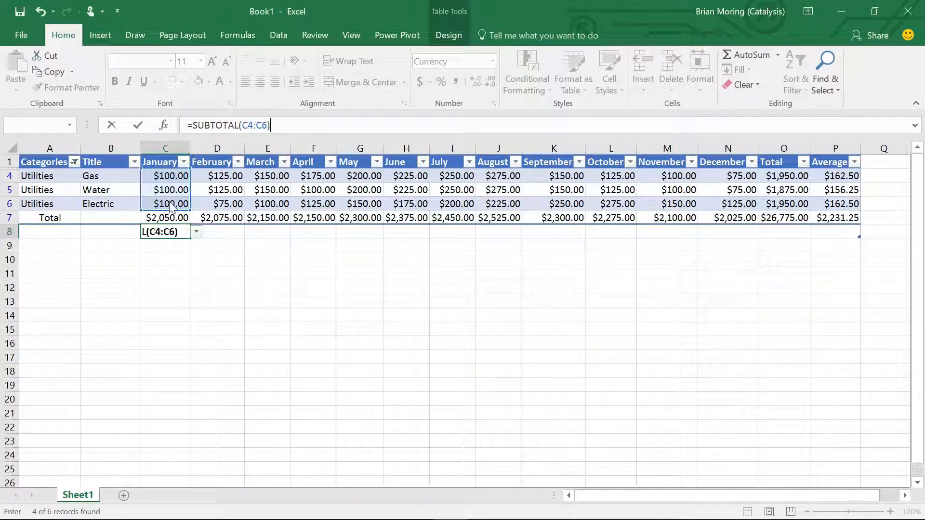
{"action": "key", "text": "Return"}
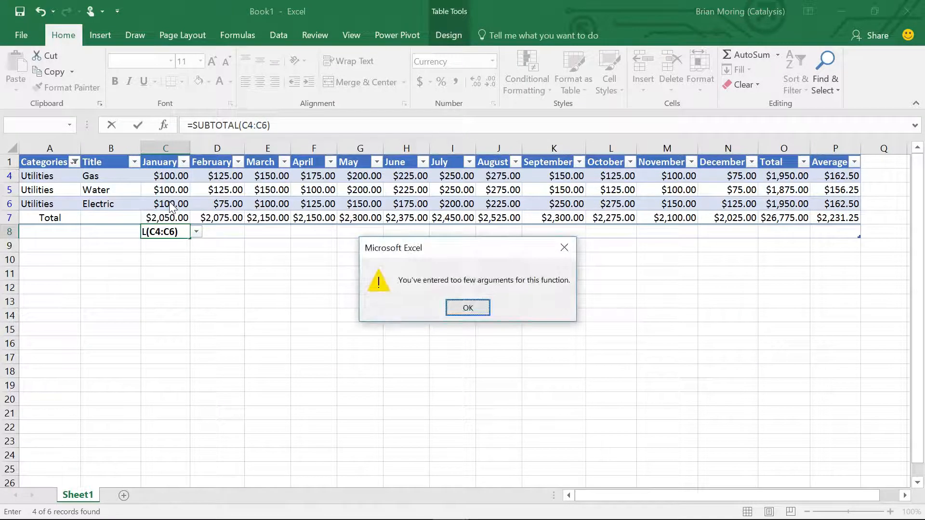
{"action": "left_click", "coordinate": [467, 308]}
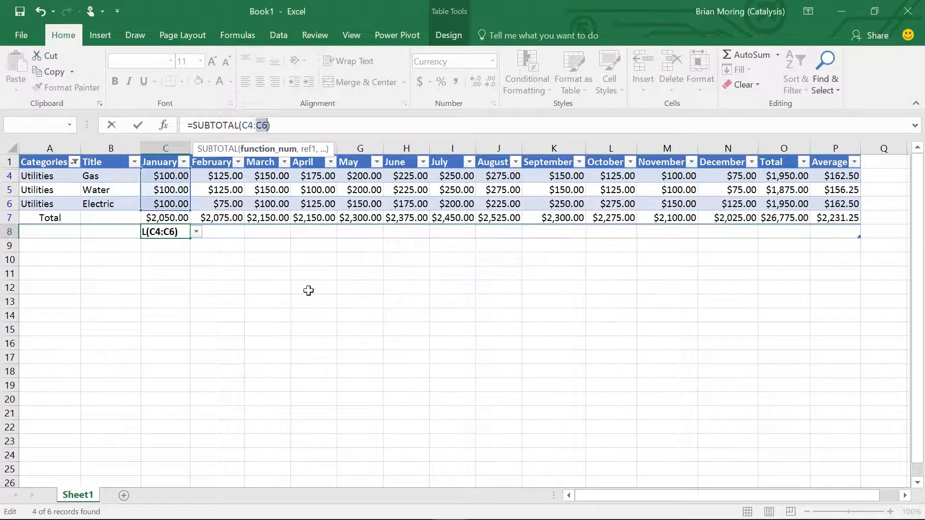
{"action": "key", "text": "Return"}
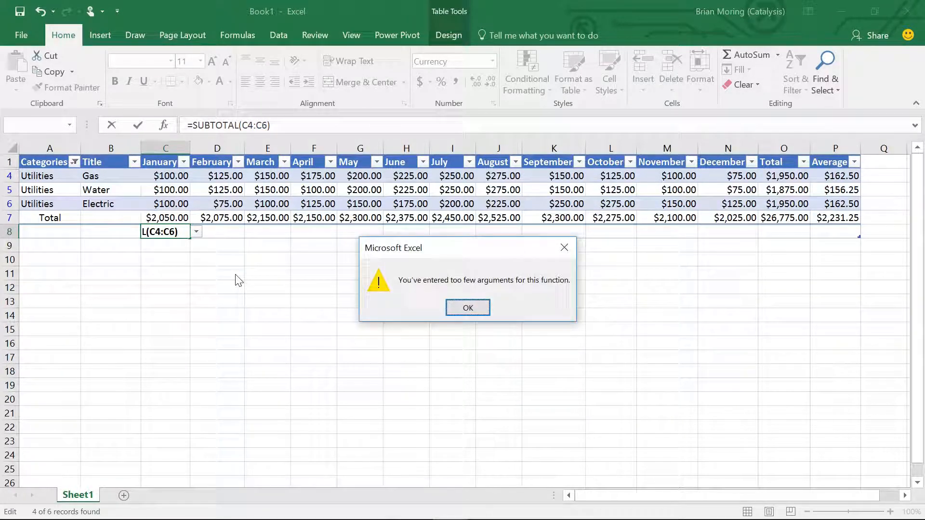
{"action": "left_click", "coordinate": [460, 305]}
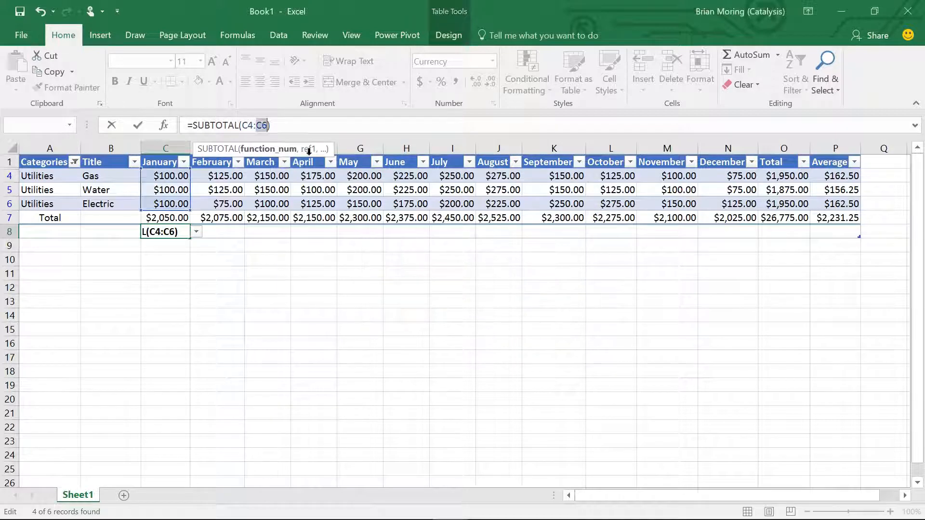
- Abandon the edited SUBTOTAL formula and leave C8 empty
{"action": "key", "text": "BackSpace"}
{"action": "key", "text": "BackSpace"}
{"action": "key", "text": "BackSpace"}
{"action": "key", "text": "BackSpace"}
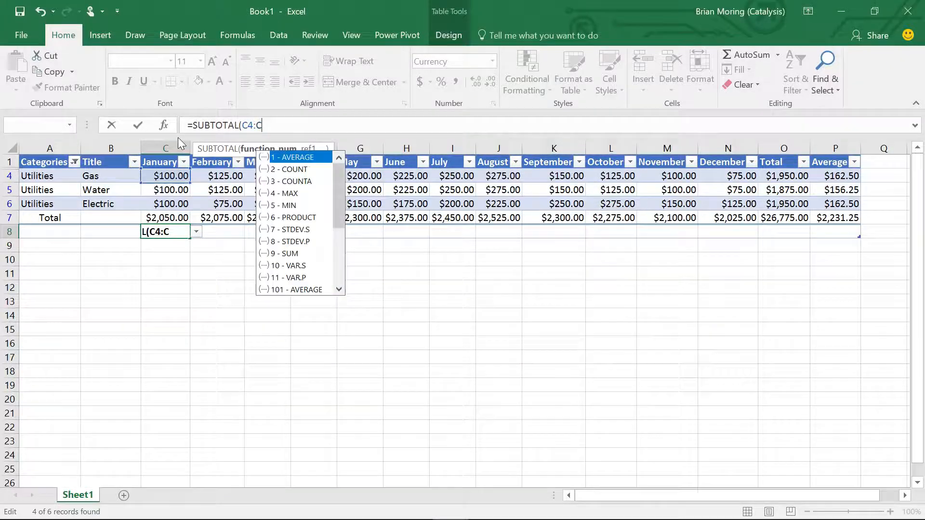
{"action": "key", "text": "BackSpace"}
{"action": "key", "text": "BackSpace"}
{"action": "key", "text": "BackSpace"}
{"action": "key", "text": "BackSpace"}
{"action": "key", "text": "BackSpace"}
{"action": "key", "text": "BackSpace"}
{"action": "key", "text": "BackSpace"}
{"action": "key", "text": "BackSpace"}
{"action": "key", "text": "BackSpace"}
{"action": "key", "text": "BackSpace"}
{"action": "key", "text": "BackSpace"}
{"action": "key", "text": "BackSpace"}
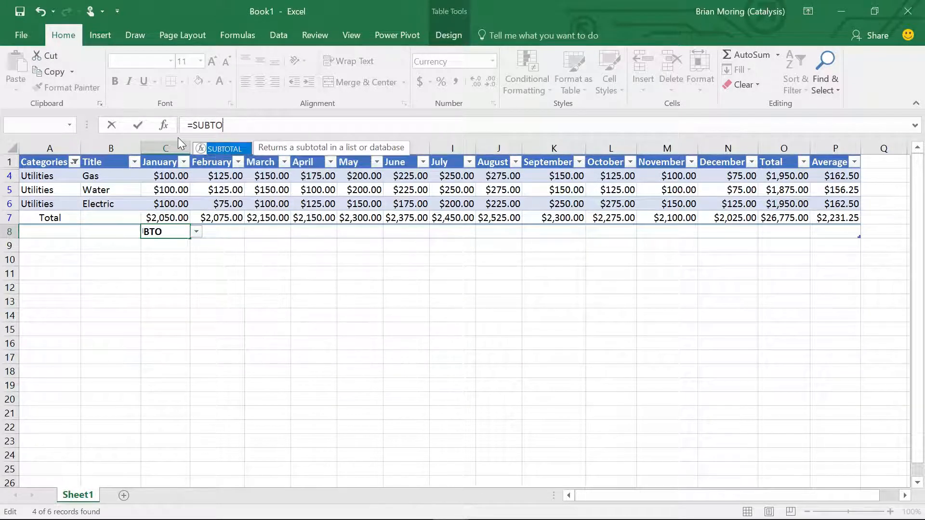
{"action": "key", "text": "Escape"}
{"action": "left_click", "coordinate": [156, 244]}
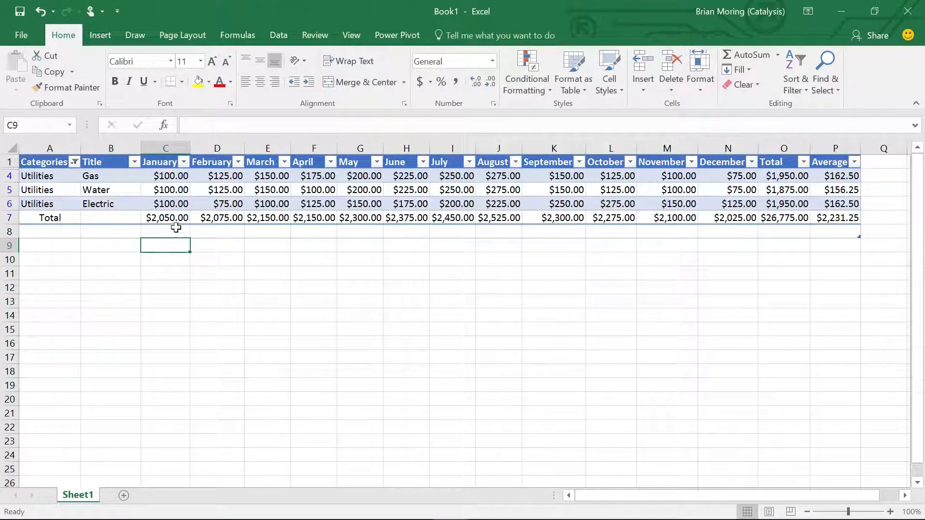
- Try AutoSum once more for January in C8, and delete the resulting formula
{"action": "left_click", "coordinate": [172, 232]}
{"action": "left_click", "coordinate": [743, 56]}
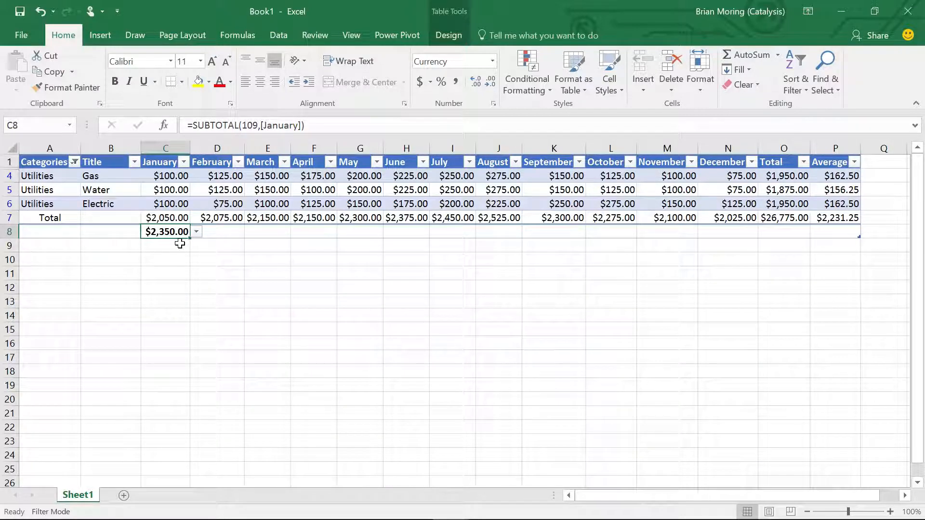
{"action": "key", "text": "Delete"}
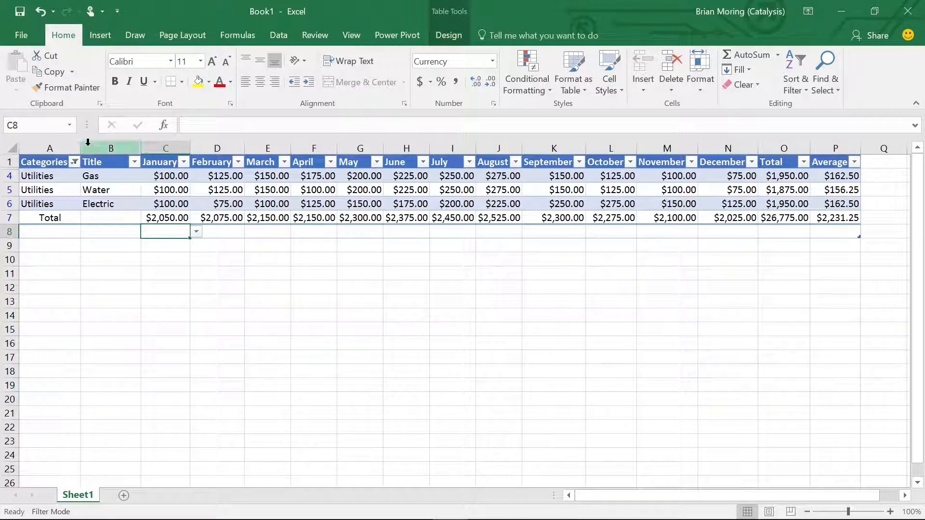
- Exclude Total from the Categories filter so only Utilities rows remain, and check the sum of the January amounts in C4:C6
{"action": "left_click", "coordinate": [74, 162]}
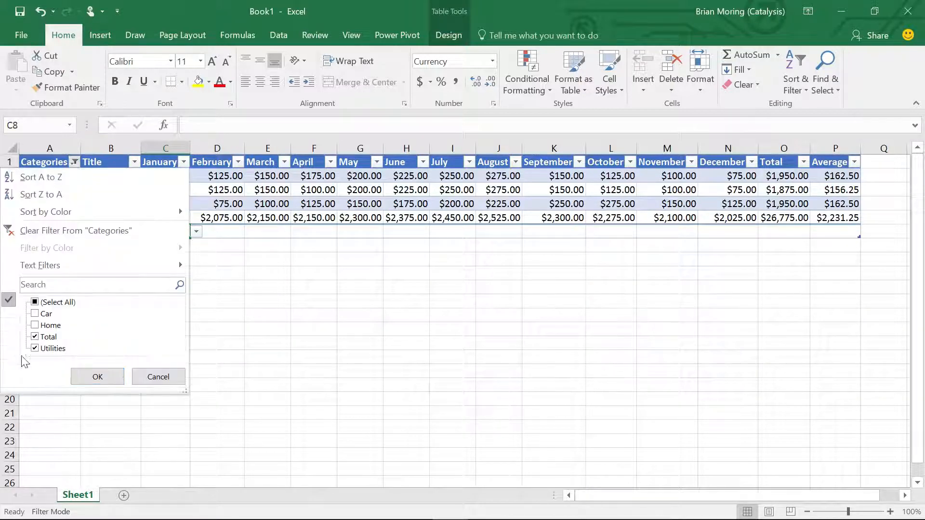
{"action": "left_click", "coordinate": [36, 337]}
{"action": "left_click", "coordinate": [98, 376]}
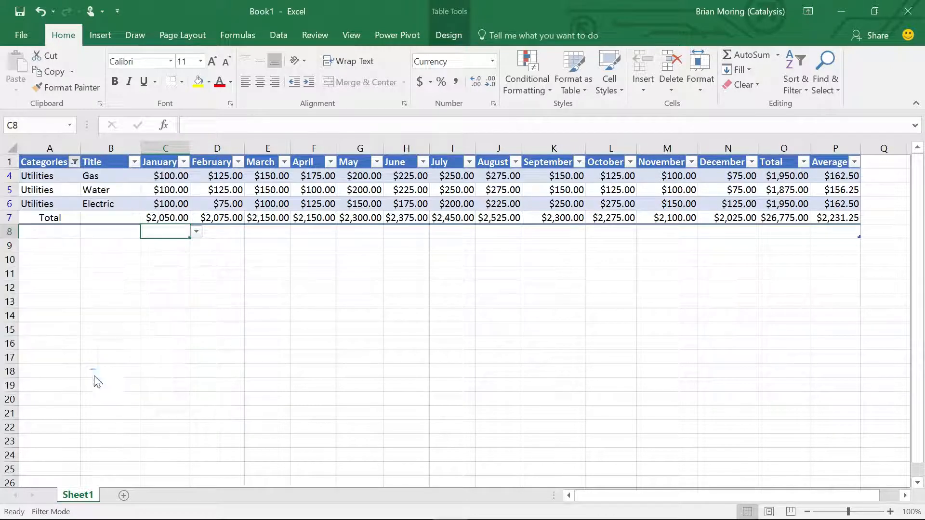
{"action": "left_click_drag", "start_coordinate": [156, 173], "coordinate": [171, 203]}
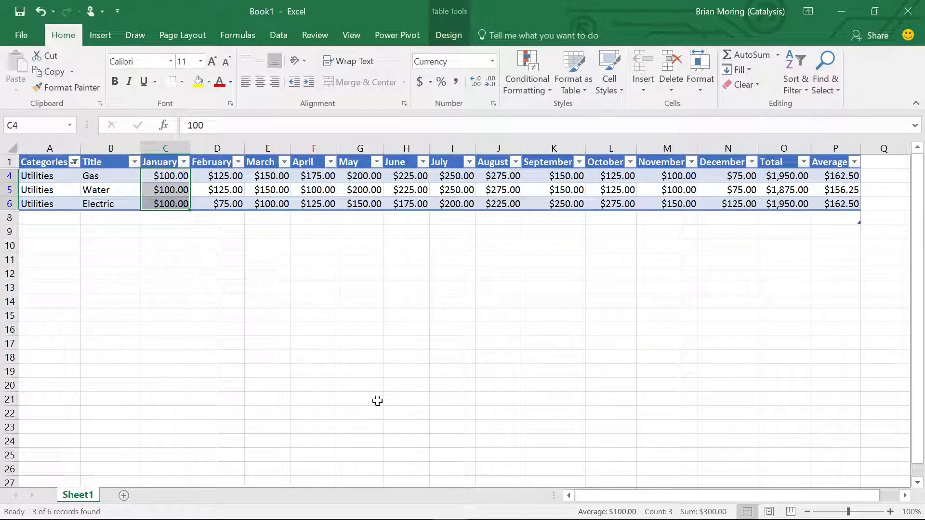
{"action": "left_click", "coordinate": [399, 278]}
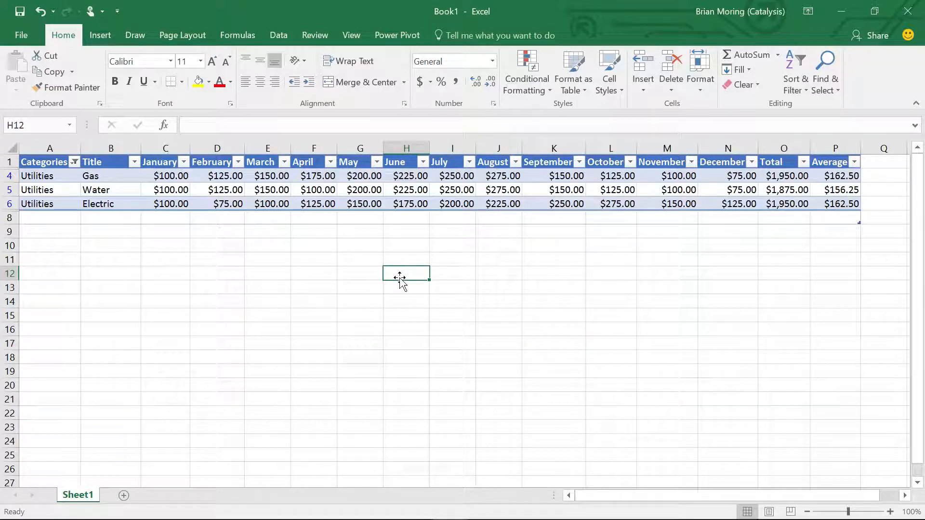
- Set the Categories filter to show all categories
{"action": "left_click", "coordinate": [75, 162]}
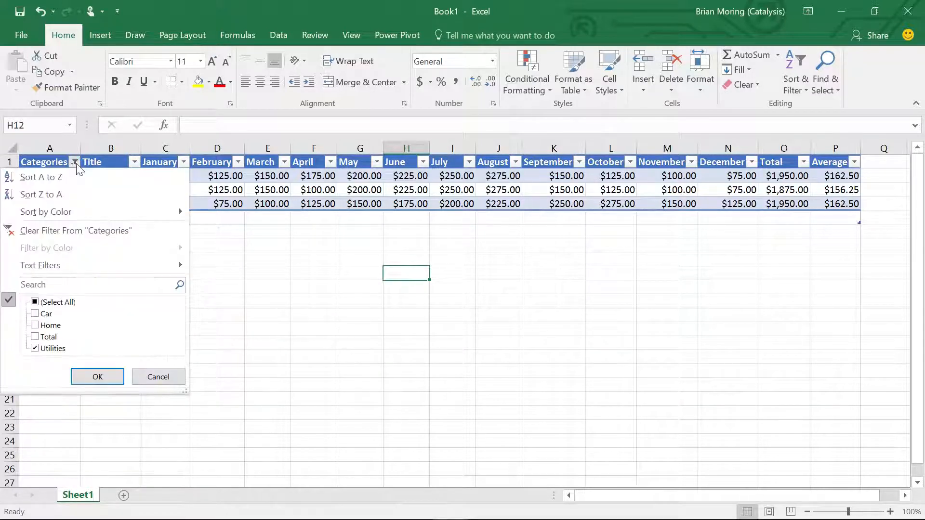
{"action": "left_click", "coordinate": [34, 302]}
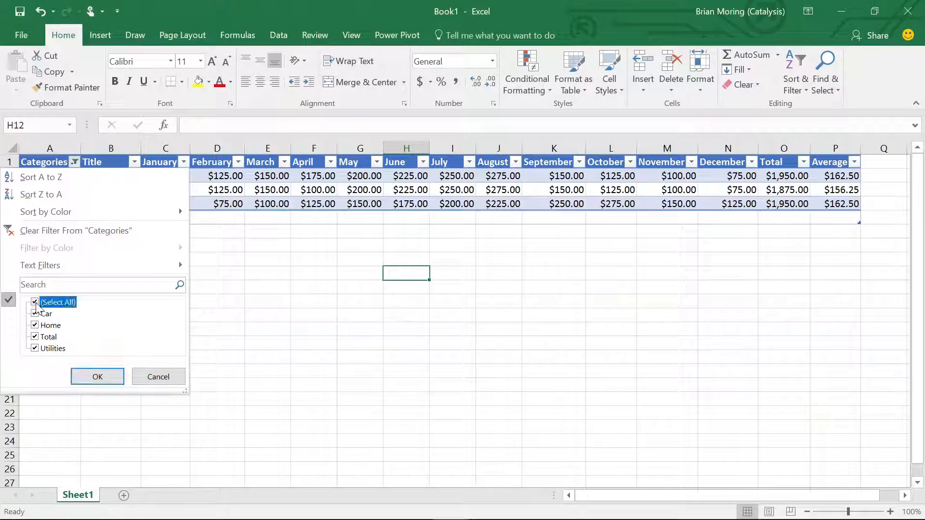
{"action": "left_click", "coordinate": [101, 377]}
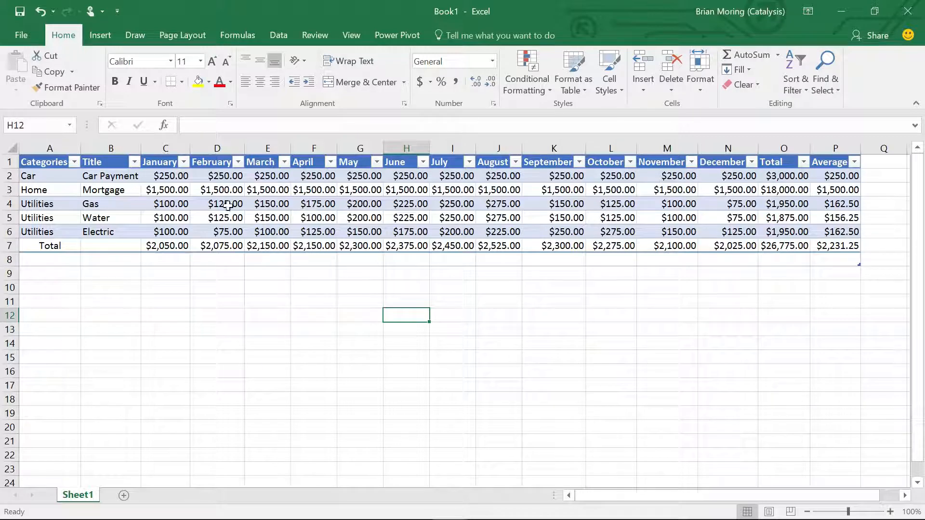
- Preview the recommended clustered column charts for the budget table, including the sums of April and February by Categories
{"action": "left_click", "coordinate": [310, 217]}
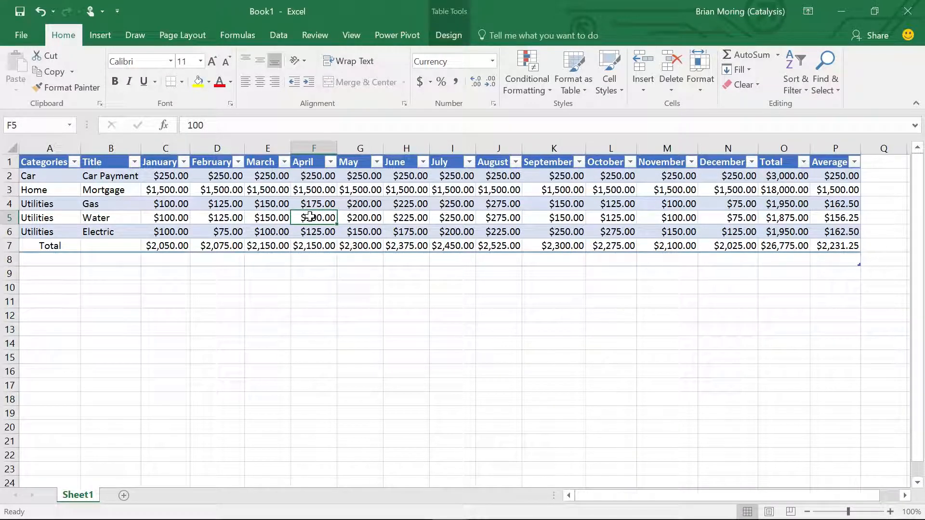
{"action": "left_click", "coordinate": [99, 35]}
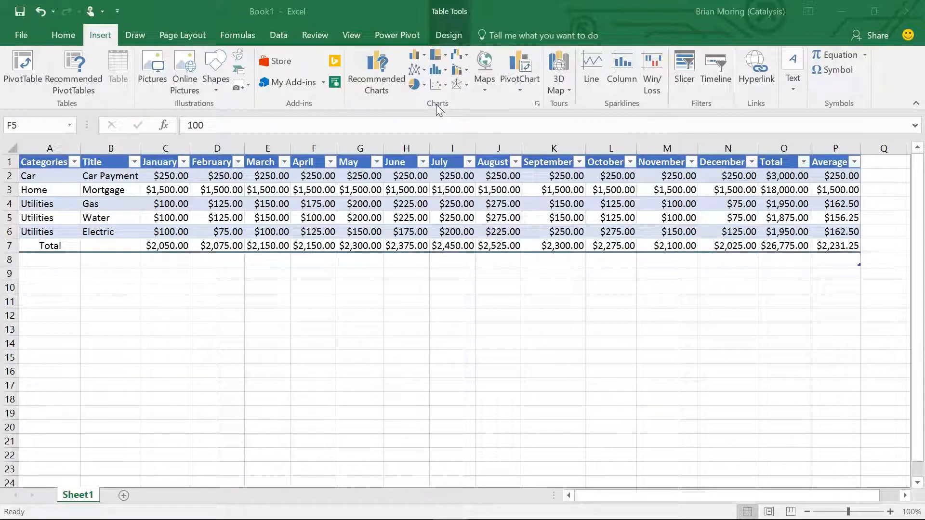
{"action": "left_click", "coordinate": [368, 67]}
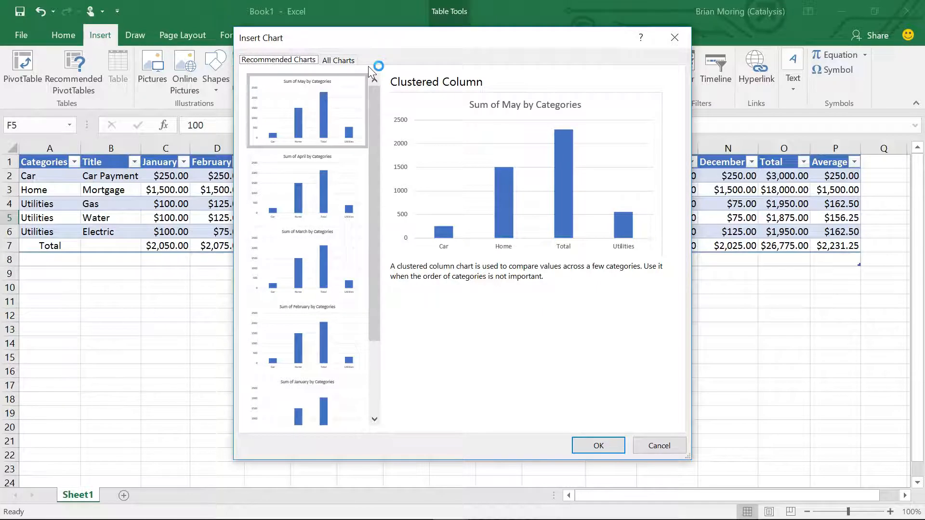
{"action": "left_click", "coordinate": [305, 164]}
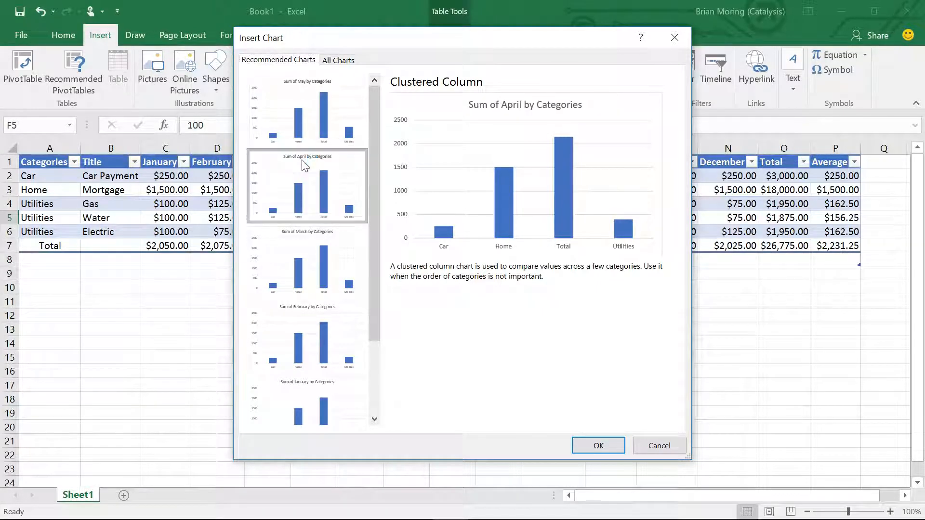
{"action": "left_click", "coordinate": [295, 324]}
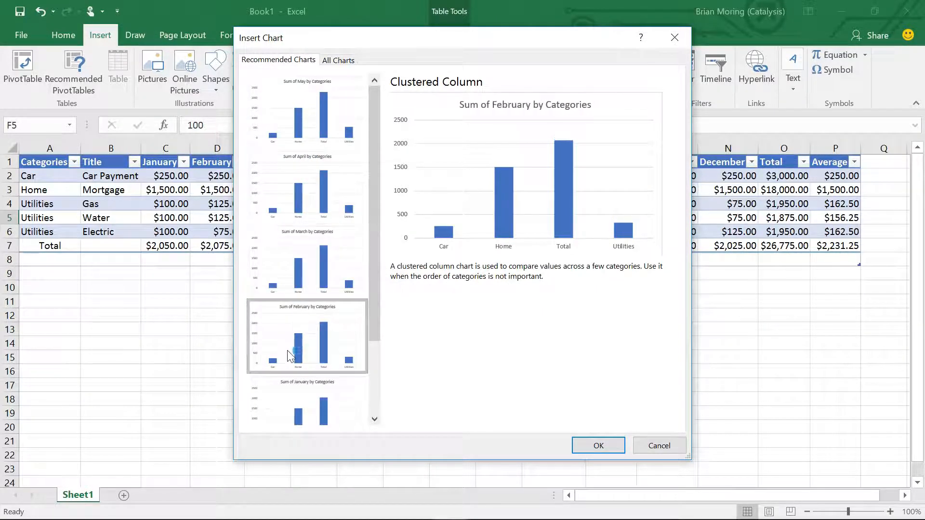
- Browse all chart types for the budget table, previewing Line, X Y (Scatter), Bar, Pie and Column
{"action": "left_click", "coordinate": [343, 60]}
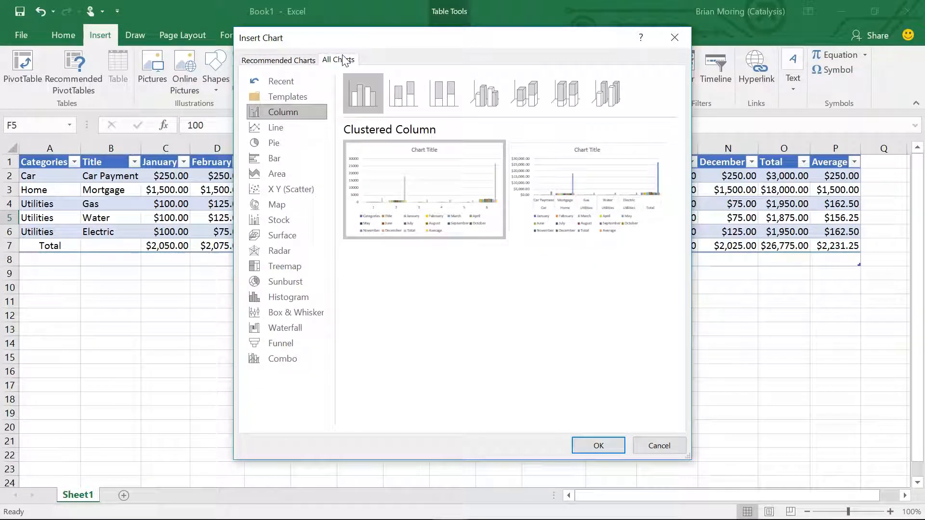
{"action": "left_click", "coordinate": [278, 127]}
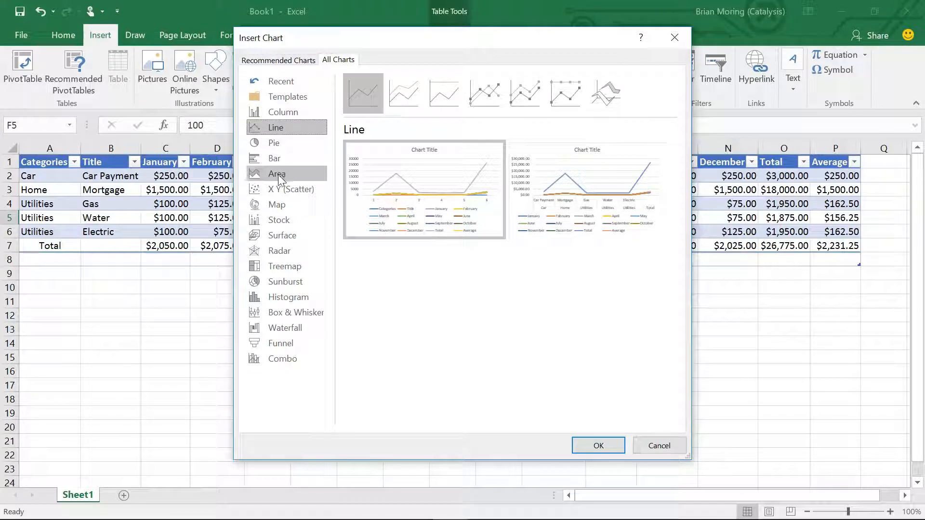
{"action": "left_click", "coordinate": [280, 189]}
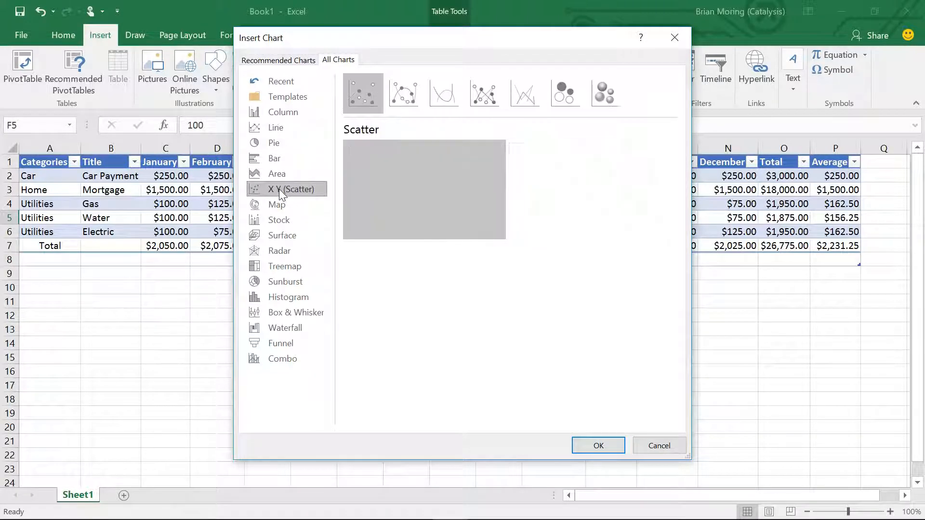
{"action": "left_click", "coordinate": [275, 160]}
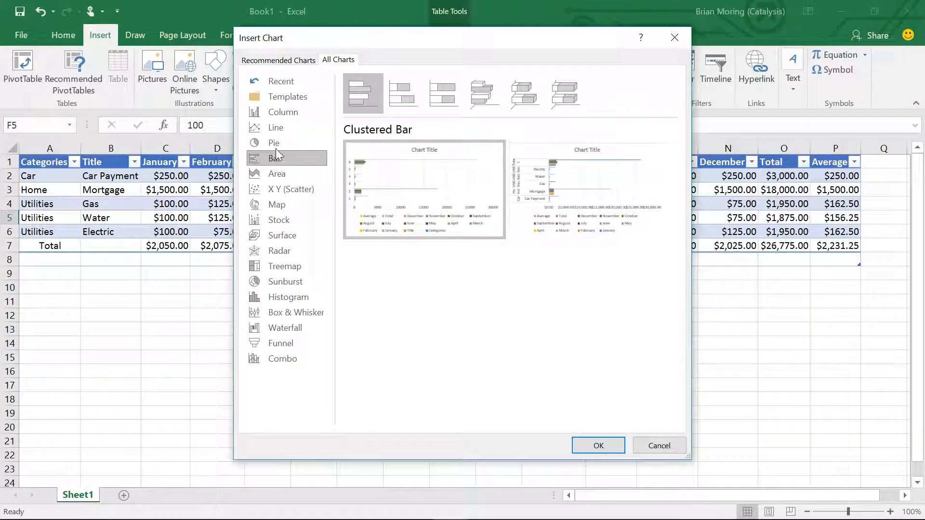
{"action": "left_click", "coordinate": [274, 143]}
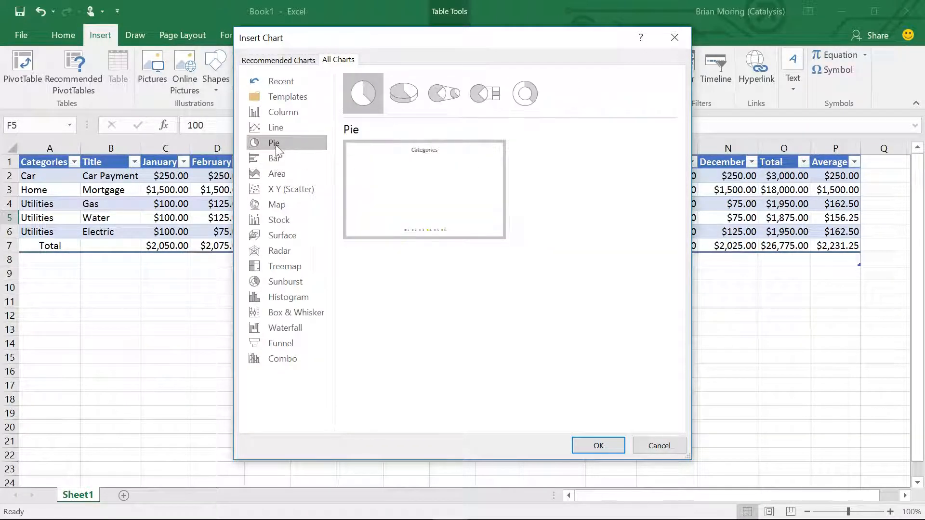
{"action": "left_click", "coordinate": [282, 113]}
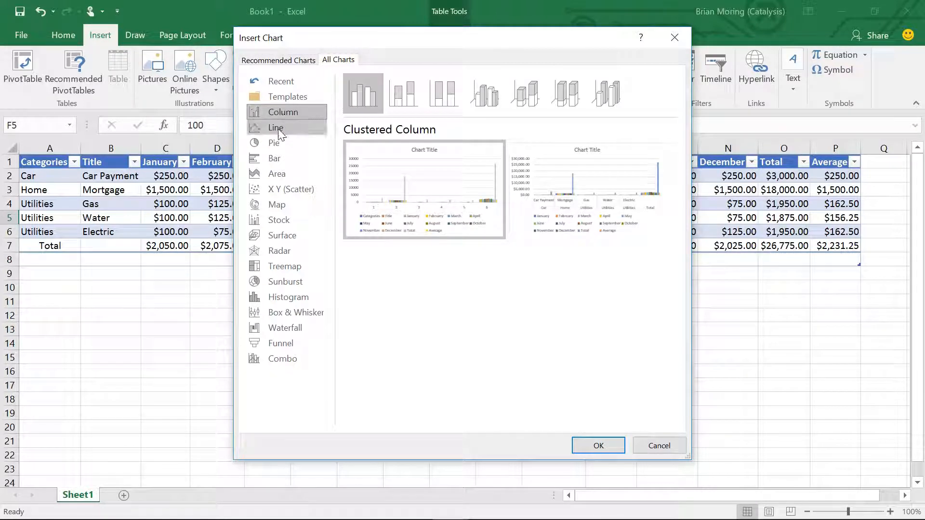
- Insert a Stacked Line chart based on the budget table
{"action": "left_click", "coordinate": [282, 128]}
{"action": "left_click", "coordinate": [408, 93]}
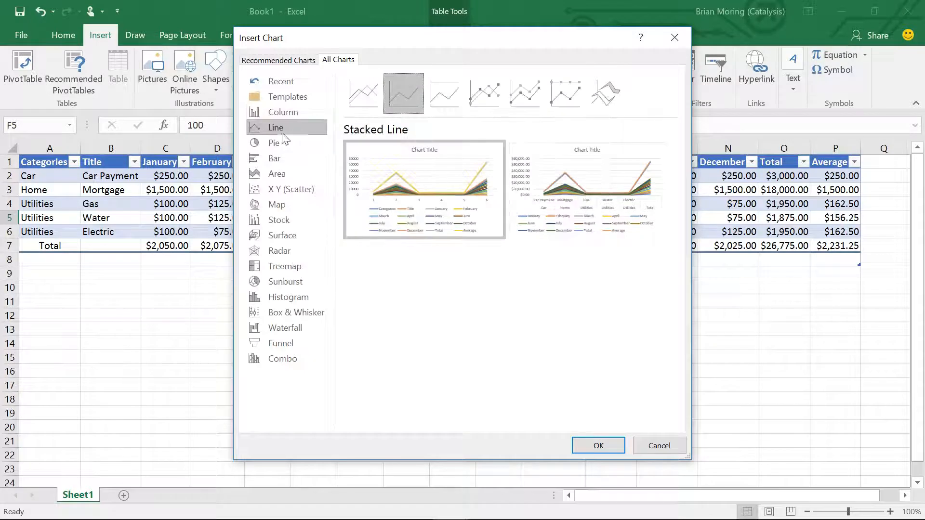
{"action": "mouse_move", "coordinate": [376, 165]}
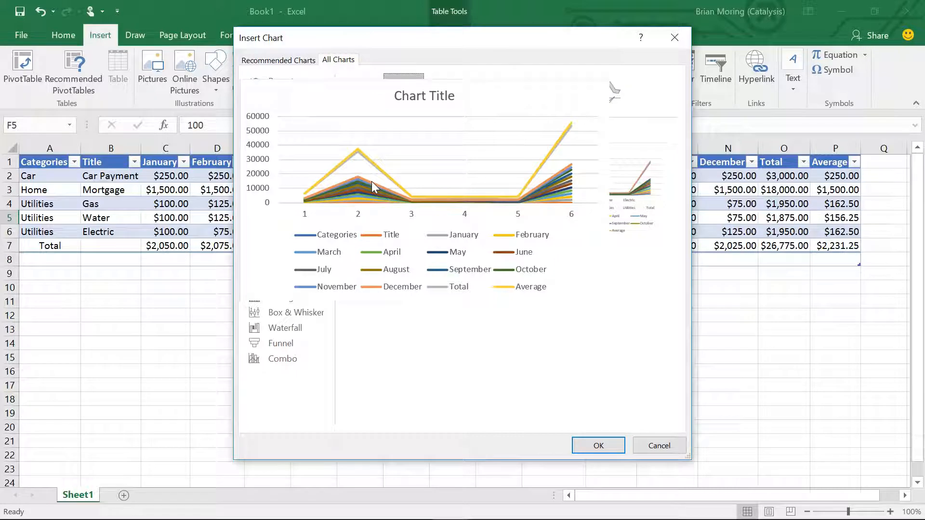
{"action": "left_click", "coordinate": [599, 446]}
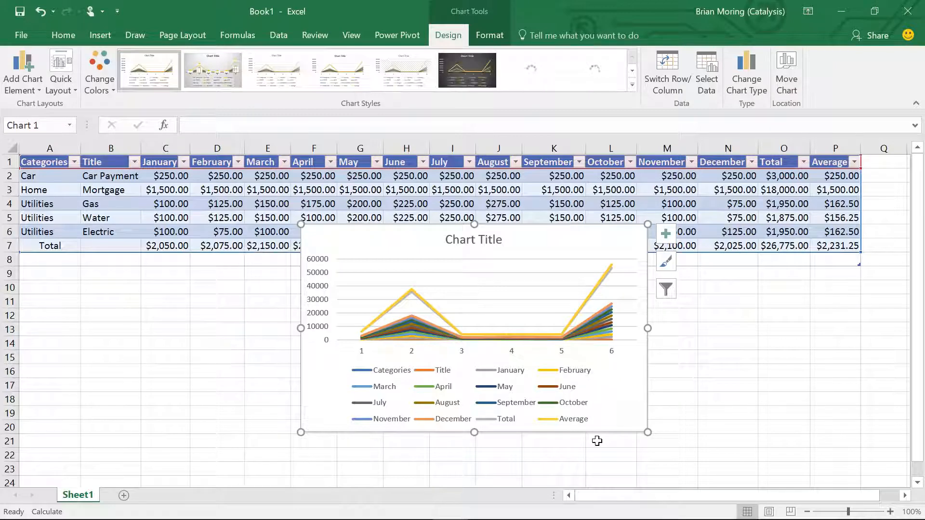
- Move the chart below the table and apply the first Colorful palette to it
{"action": "left_click_drag", "start_coordinate": [541, 238], "coordinate": [536, 274]}
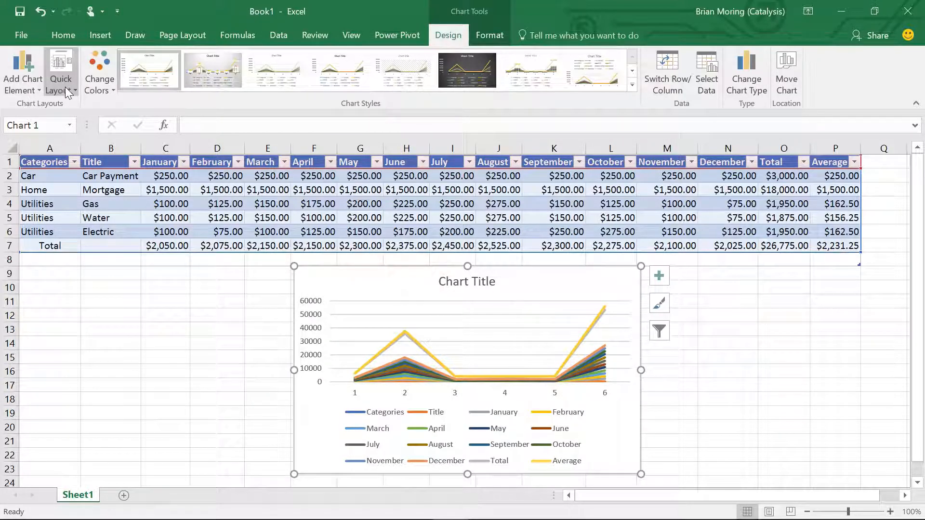
{"action": "left_click", "coordinate": [107, 91]}
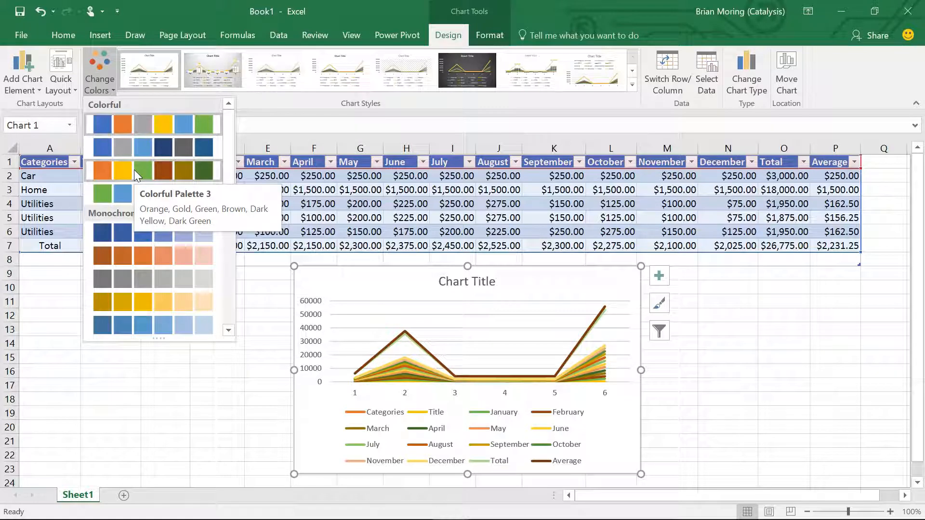
{"action": "left_click", "coordinate": [122, 125]}
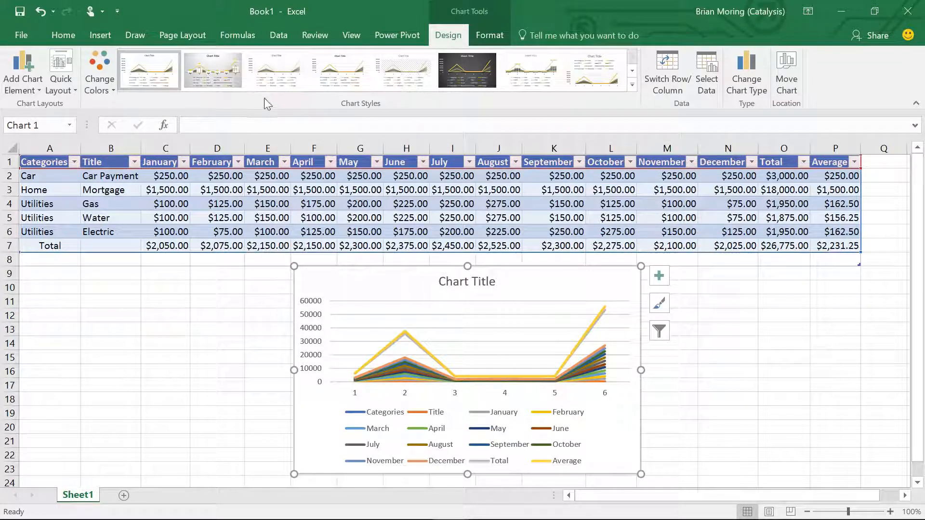
- Look over the available chart styles and switch the chart's rows and columns so the months run along the horizontal axis
{"action": "left_click", "coordinate": [632, 86]}
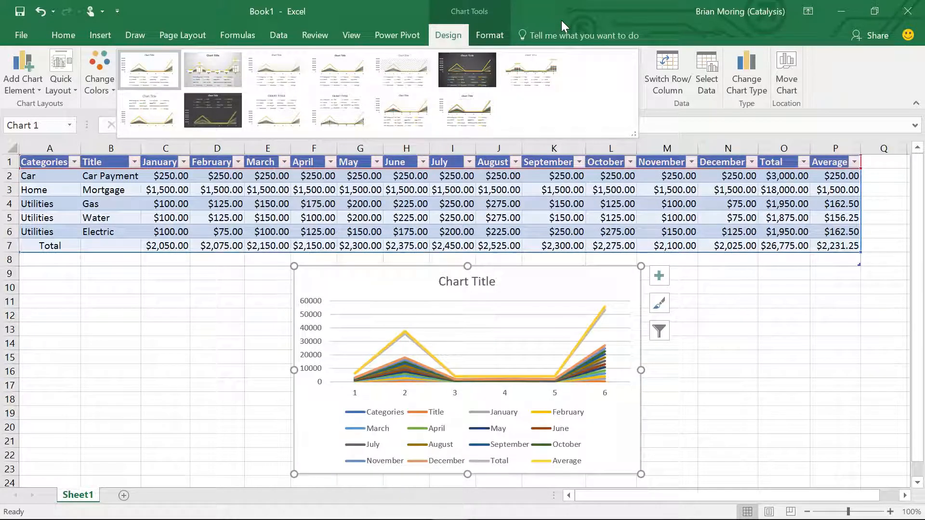
{"action": "left_click", "coordinate": [677, 127]}
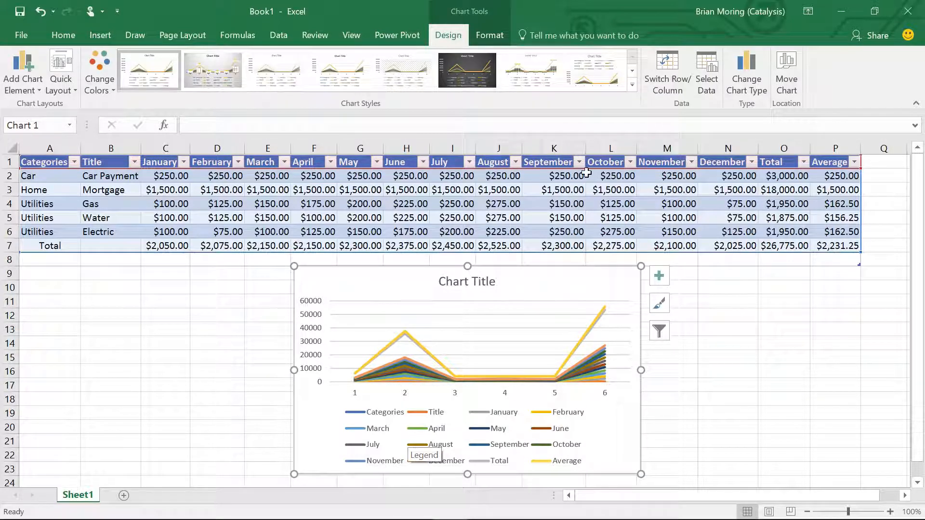
{"action": "left_click", "coordinate": [666, 70]}
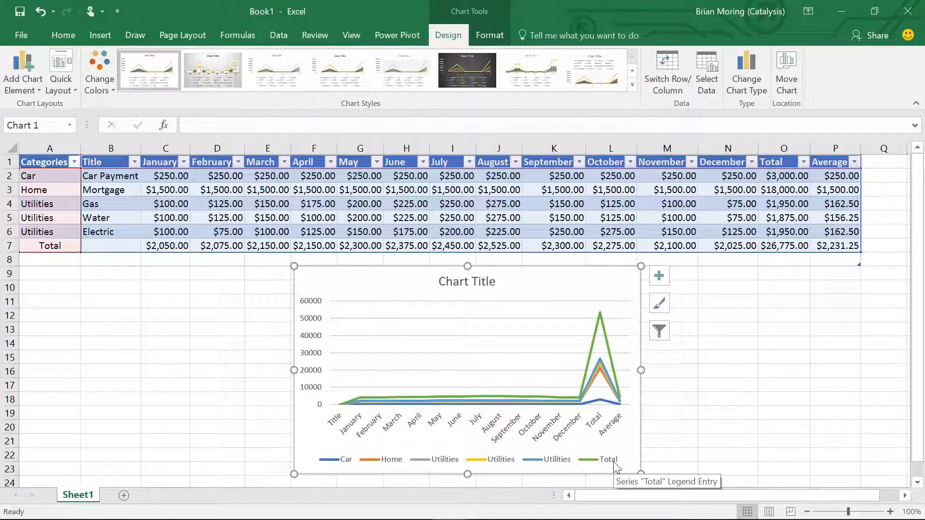
- Move the chart up over the table and select only the Total series in its chart filters
{"action": "mouse_move", "coordinate": [419, 271]}
{"action": "left_mouse_down"}
{"action": "mouse_move", "coordinate": [387, 262]}
{"action": "mouse_move", "coordinate": [307, 179]}
{"action": "left_mouse_up"}
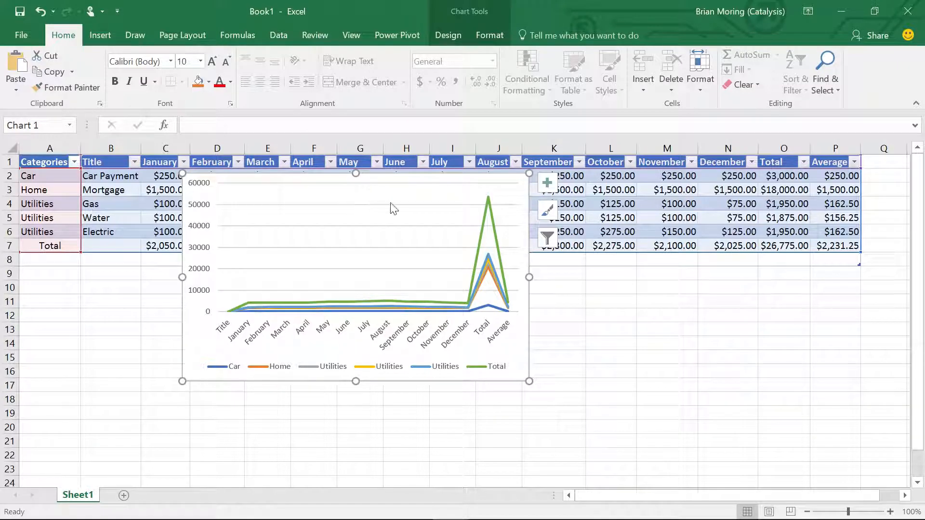
{"action": "left_click", "coordinate": [547, 236]}
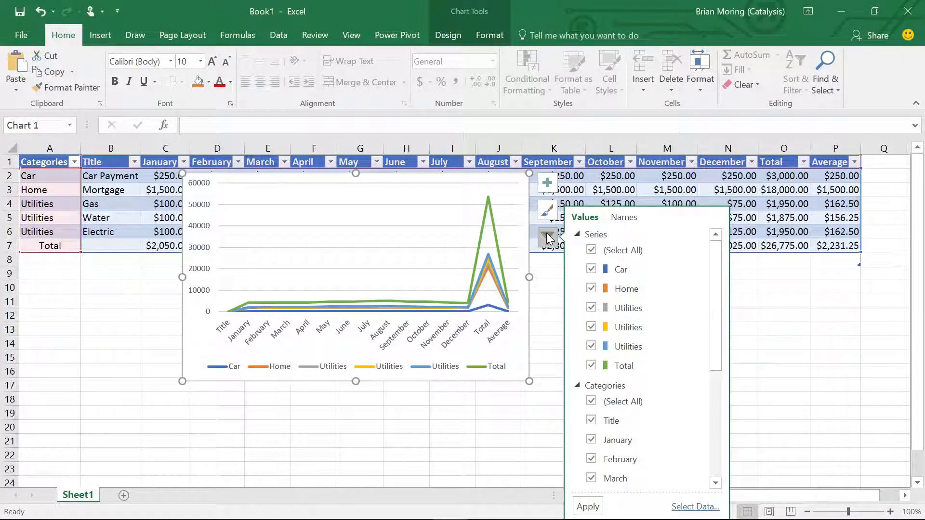
{"action": "left_click", "coordinate": [597, 250]}
{"action": "left_click", "coordinate": [591, 366]}
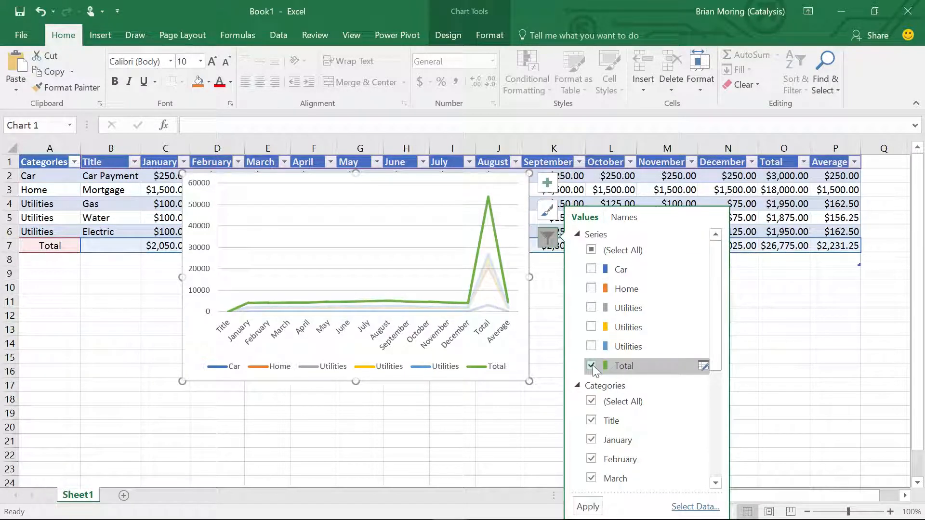
- Exclude Title, Total and Average from the chart's categories, and apply the chart filters
{"action": "left_click_drag", "start_coordinate": [720, 291], "coordinate": [732, 429]}
{"action": "left_click_drag", "start_coordinate": [717, 389], "coordinate": [715, 368]}
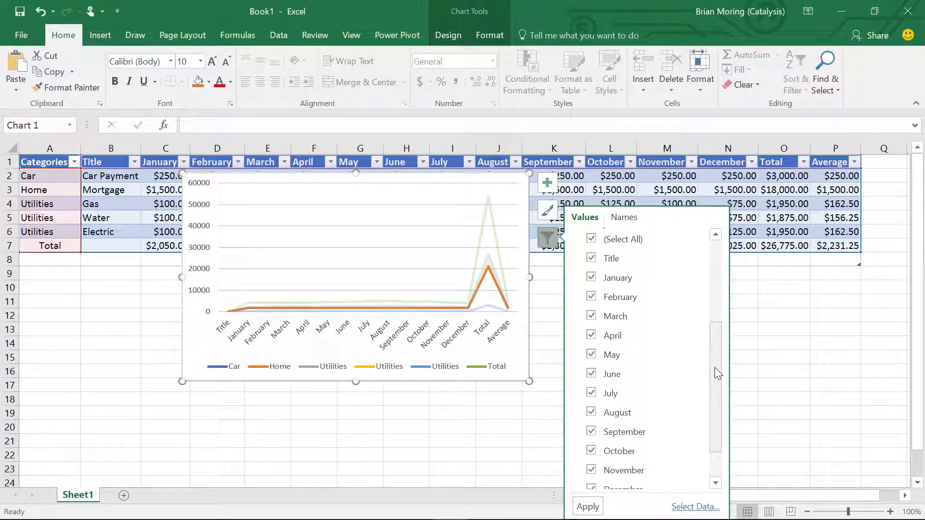
{"action": "left_click", "coordinate": [591, 258]}
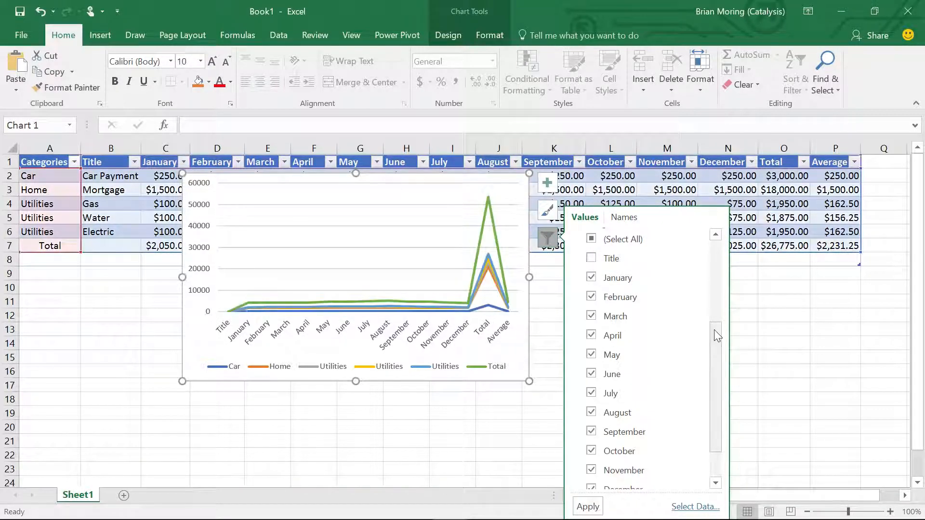
{"action": "scroll", "coordinate": [718, 386], "scroll_direction": "down", "scroll_amount": 3}
{"action": "left_click", "coordinate": [592, 459]}
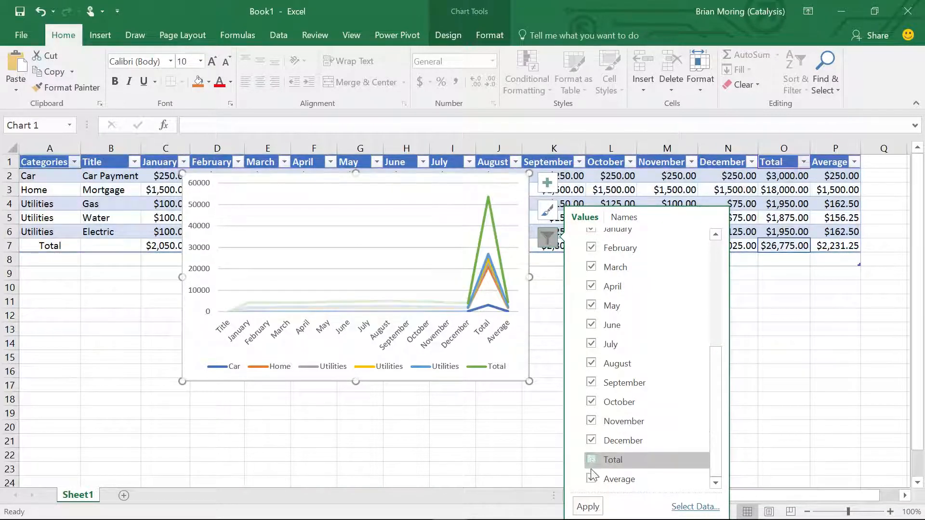
{"action": "left_click", "coordinate": [591, 479]}
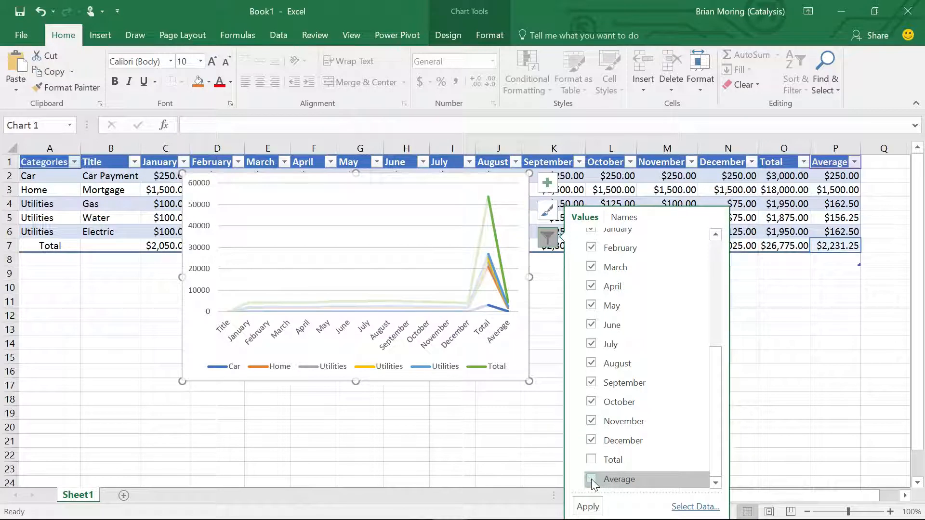
{"action": "left_click", "coordinate": [589, 507]}
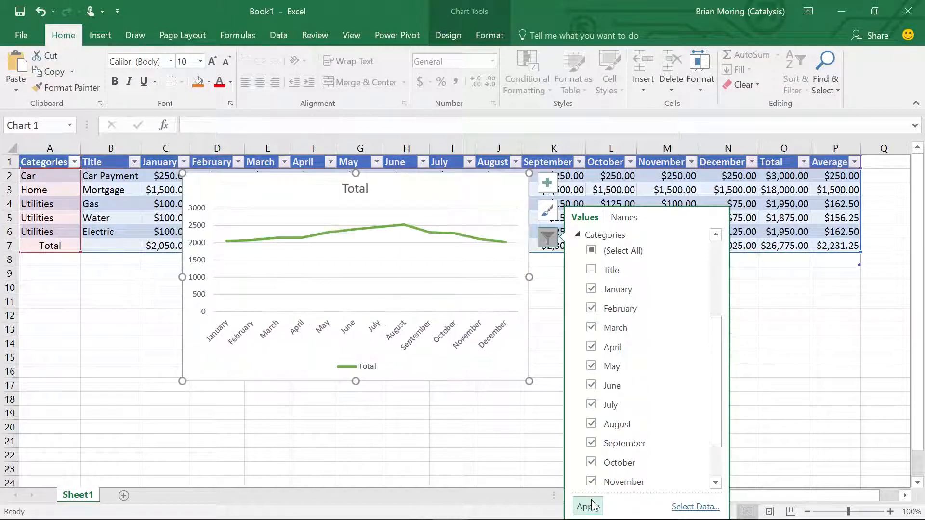
- Close the chart filters and move the line chart below the table, clear of the budget data
{"action": "left_click", "coordinate": [446, 187]}
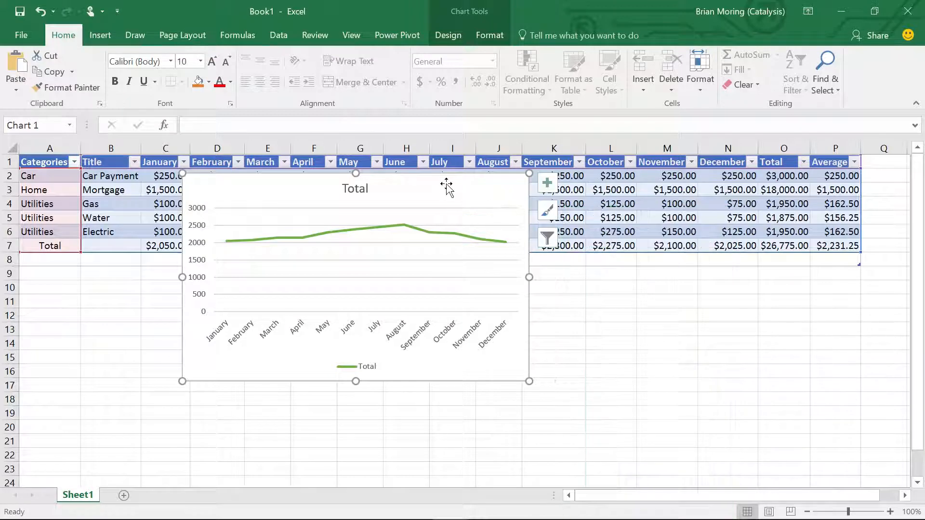
{"action": "left_click_drag", "start_coordinate": [446, 185], "coordinate": [354, 285]}
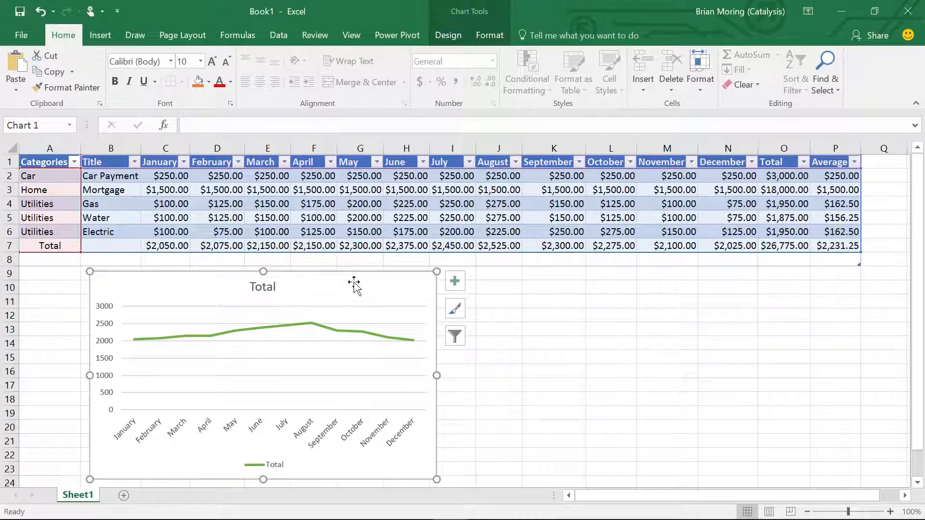
{"action": "mouse_move", "coordinate": [136, 340]}
{"action": "mouse_move", "coordinate": [313, 326]}
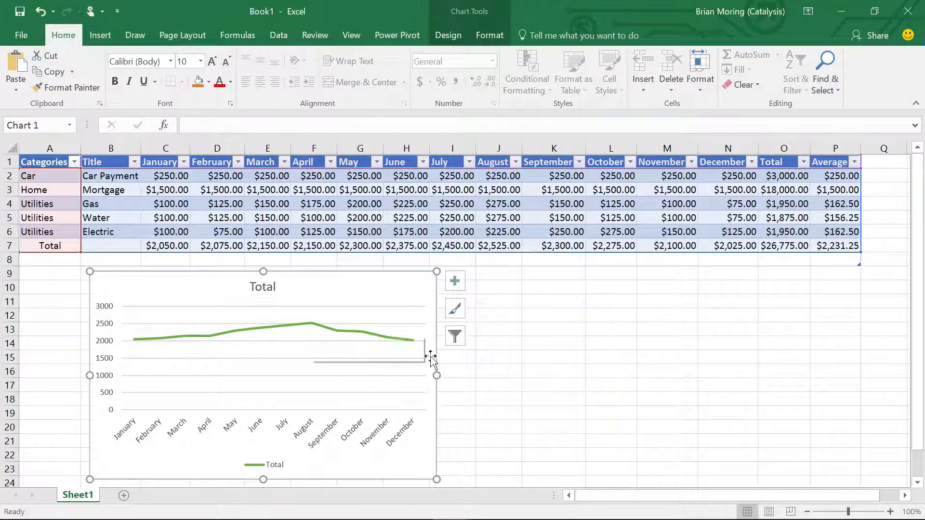
{"action": "mouse_move", "coordinate": [409, 340]}
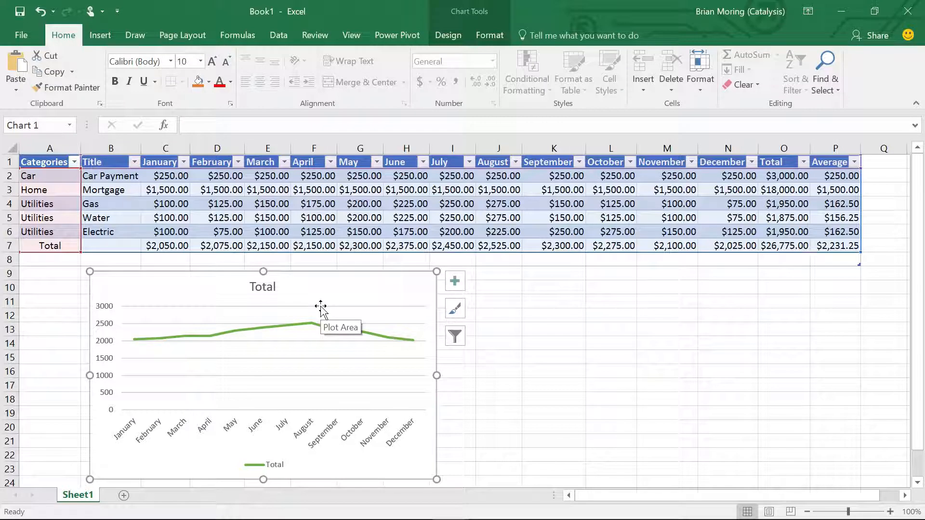
- Reposition the line chart closer to the table, just beneath its Total row
{"action": "left_click_drag", "start_coordinate": [323, 306], "coordinate": [344, 257]}
{"action": "right_click", "coordinate": [344, 258]}
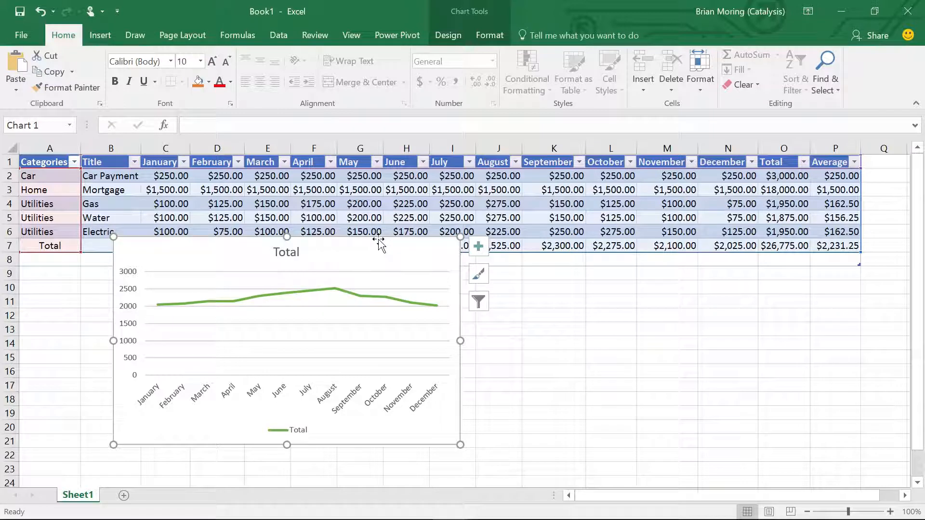
{"action": "left_click_drag", "start_coordinate": [378, 252], "coordinate": [335, 273]}
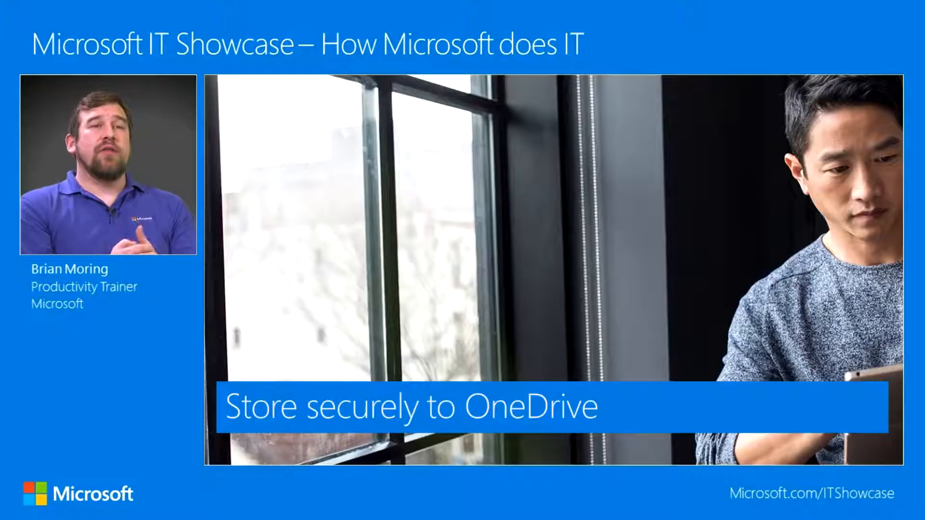